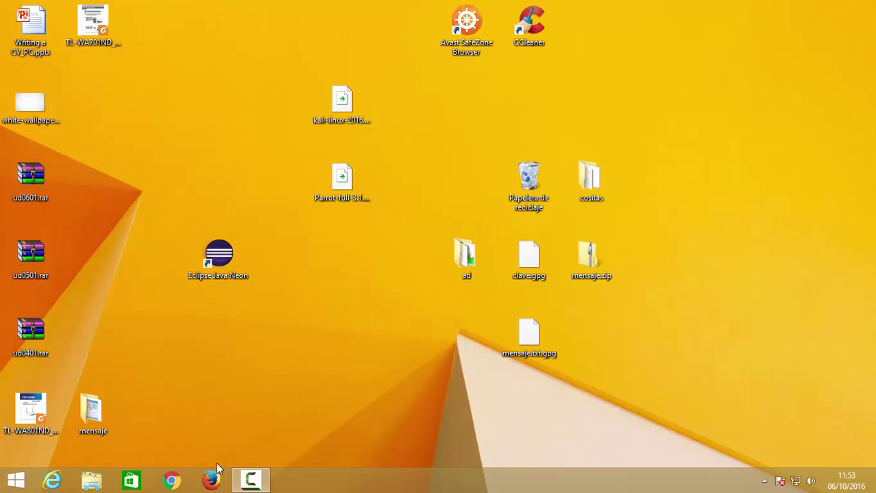
- Search Google in Firefox for thunderbird and save the free installer from the mozilla.org Thunderbird page
click(212, 483)
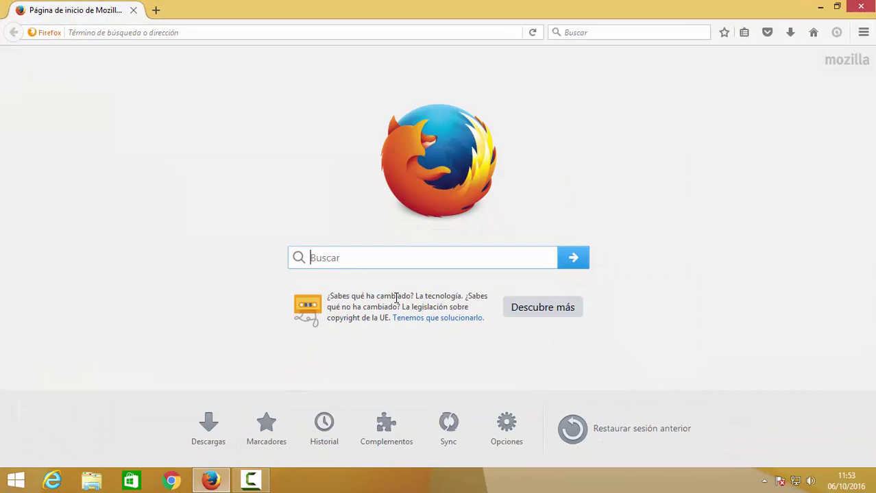
text(thunderbird)
key(Return)
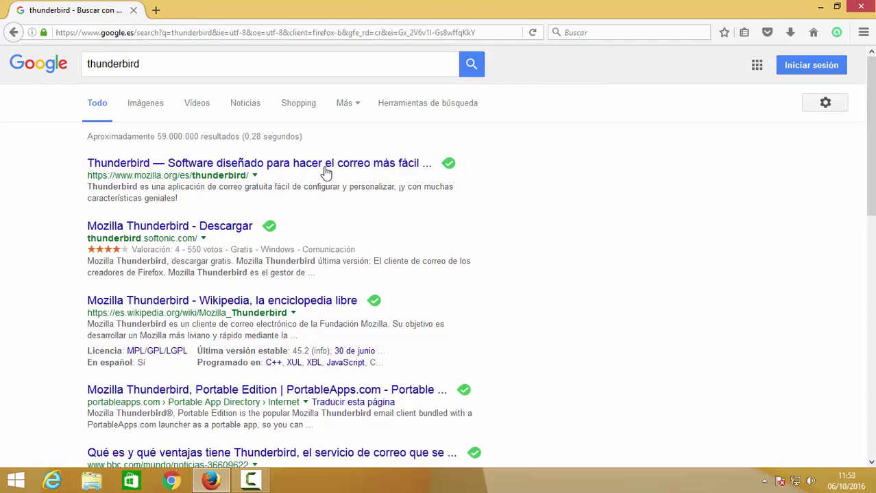
click(327, 167)
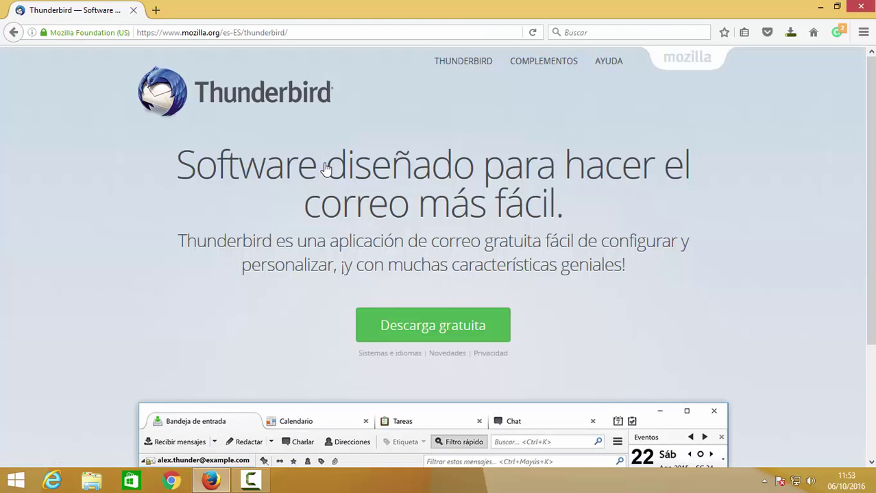
click(461, 325)
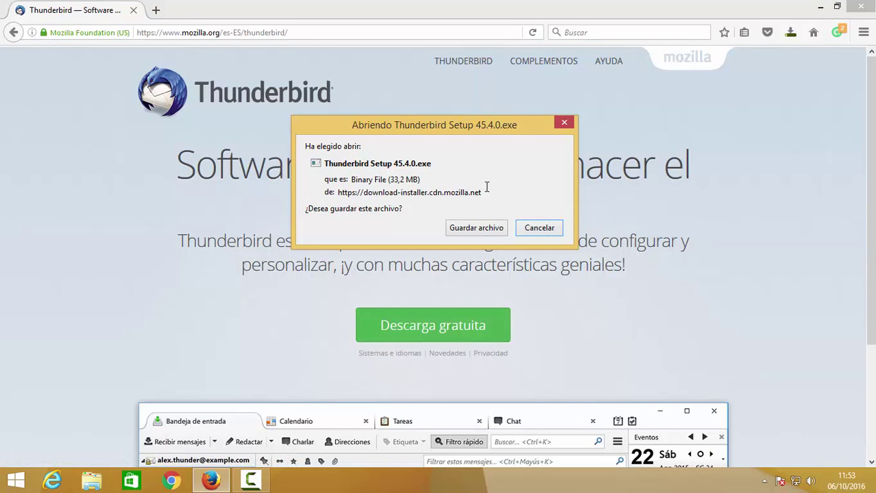
click(480, 228)
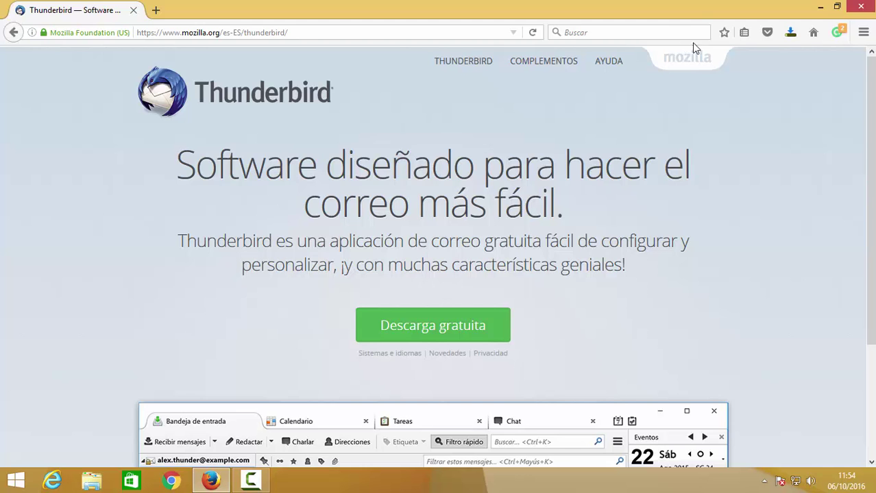
- Cancel the paused wifislax download, then run Thunderbird Setup with the standard installation and finish it
click(791, 36)
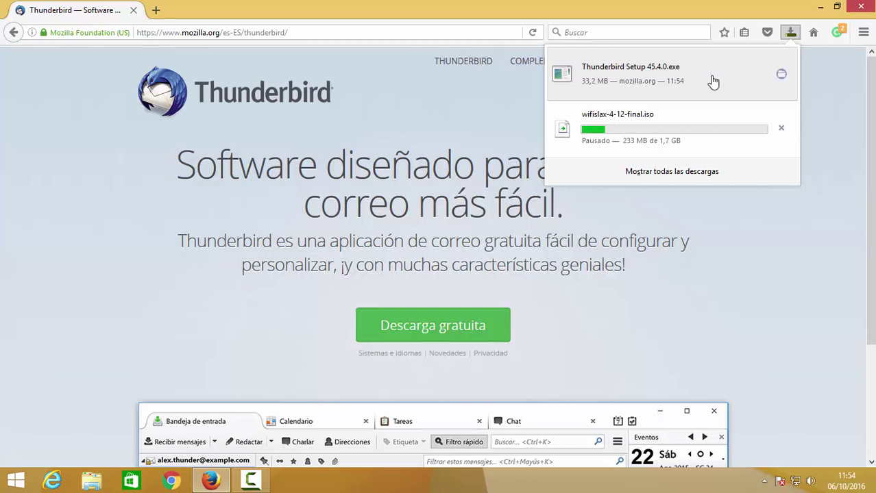
click(781, 128)
click(676, 81)
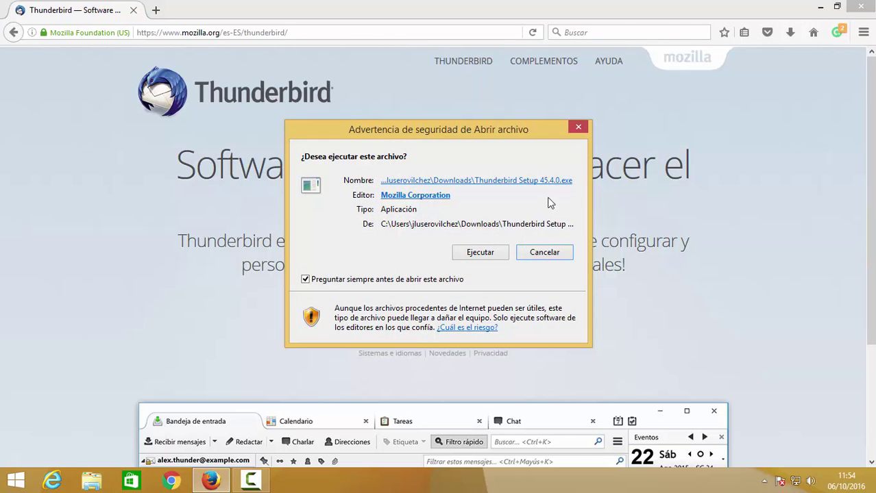
click(498, 250)
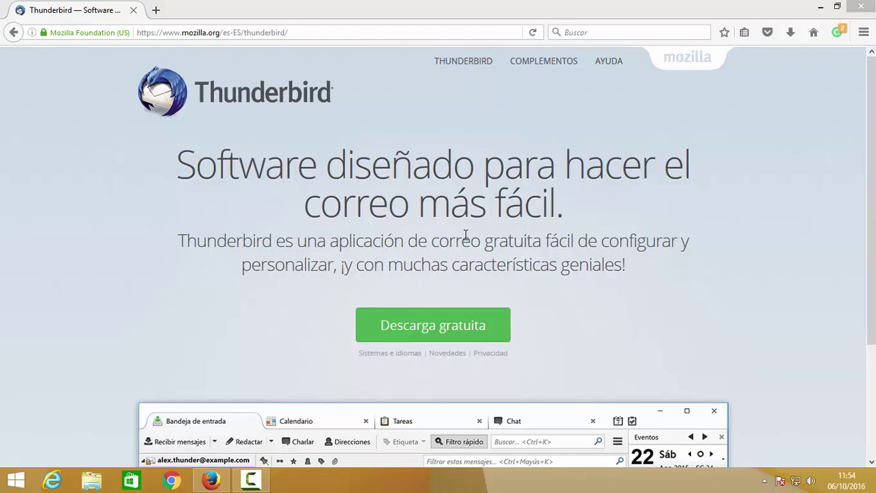
click(524, 345)
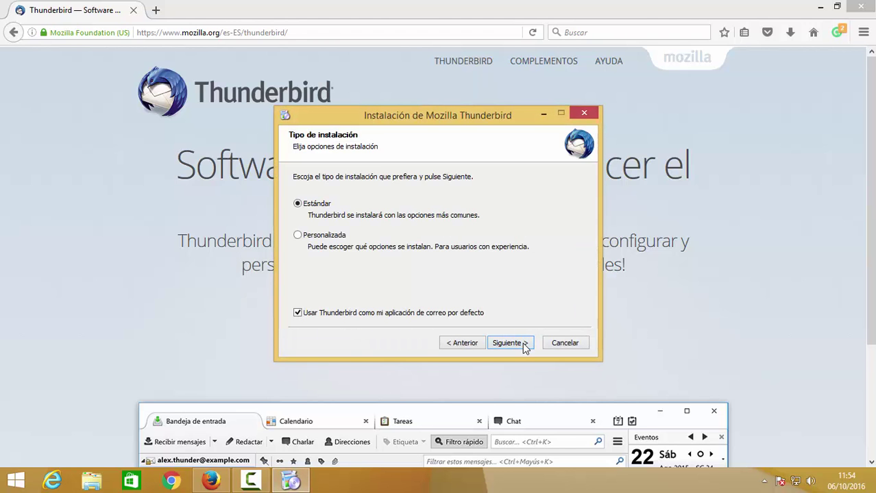
click(523, 345)
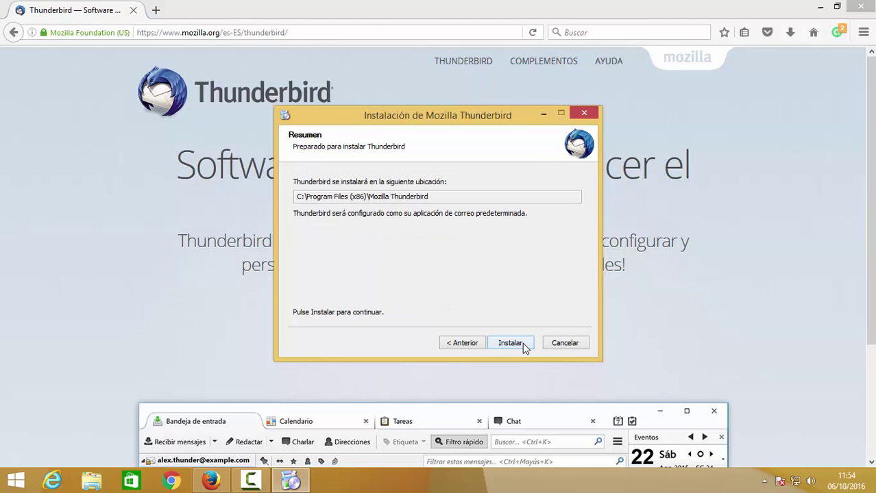
click(510, 342)
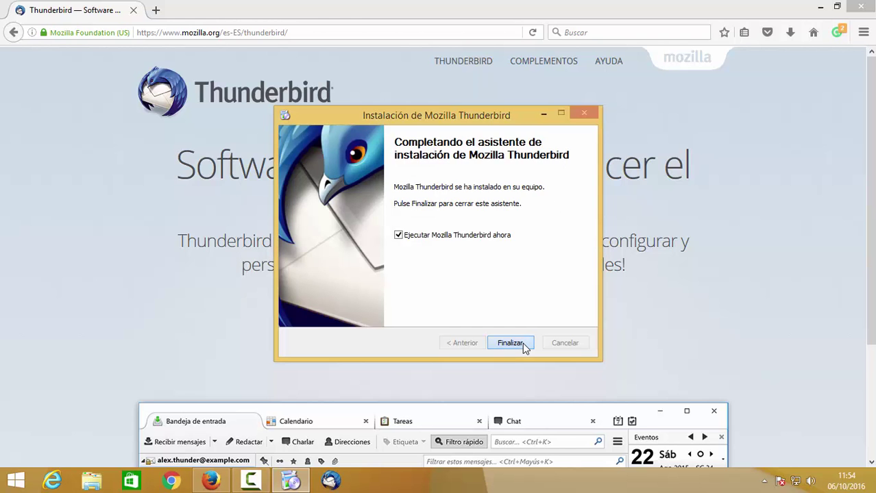
click(522, 343)
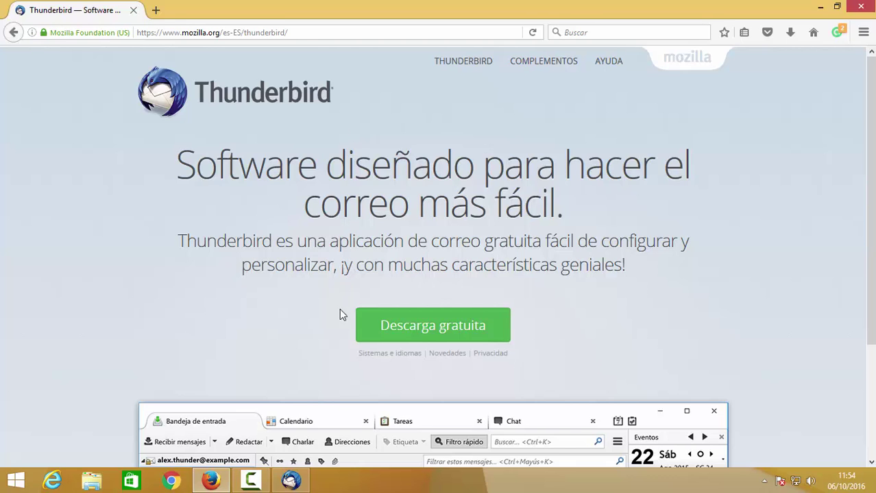
- Make Thunderbird the default mail client in the system integration prompt
click(291, 481)
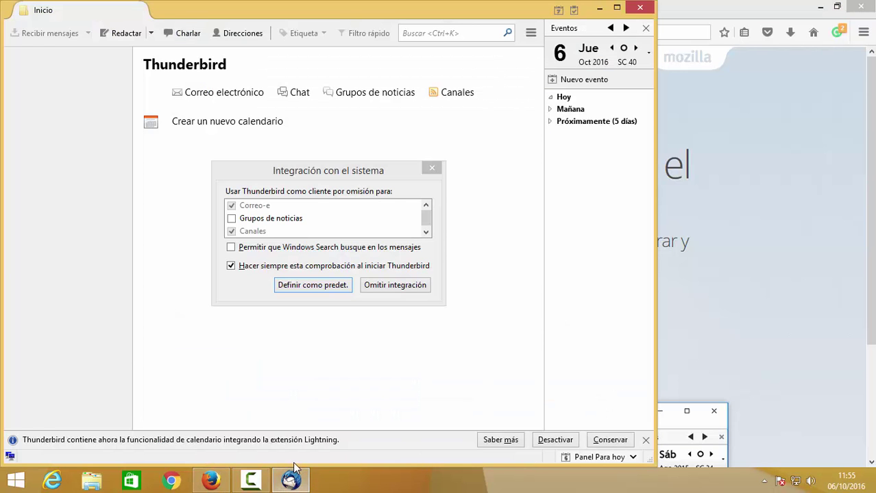
click(342, 10)
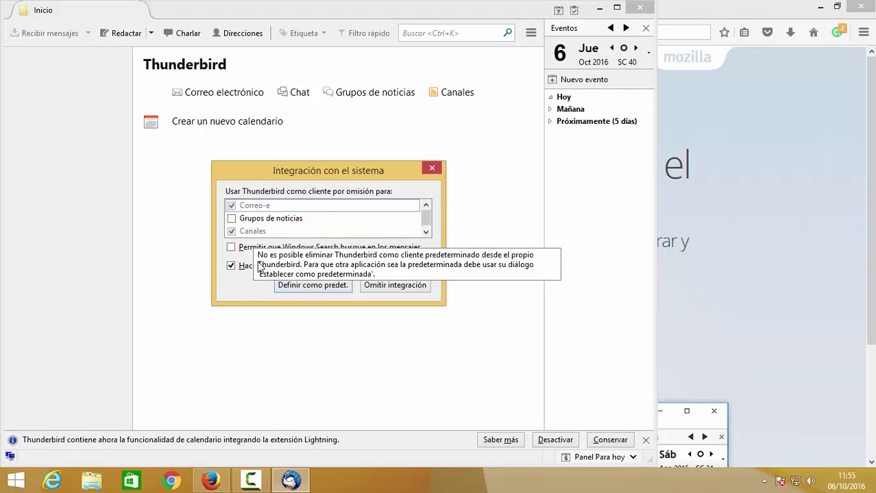
click(306, 288)
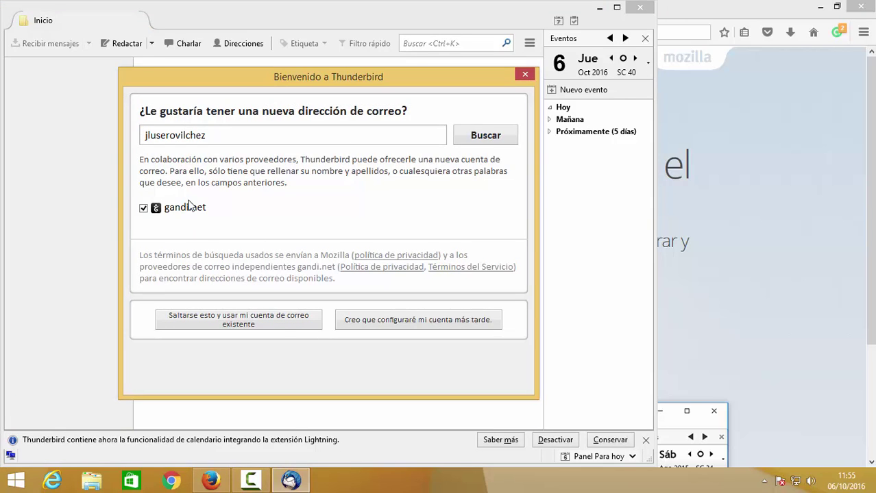
- Choose to use an existing account, enter the user's name, Gmail address and password, and continue
click(283, 320)
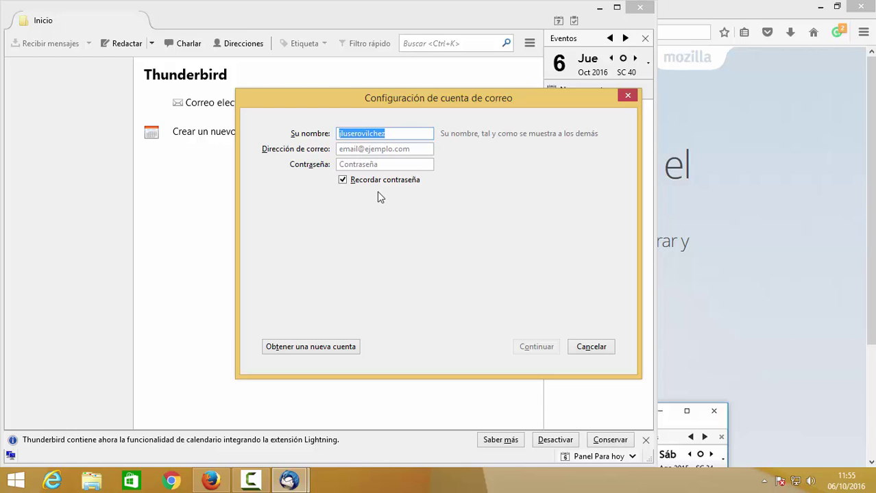
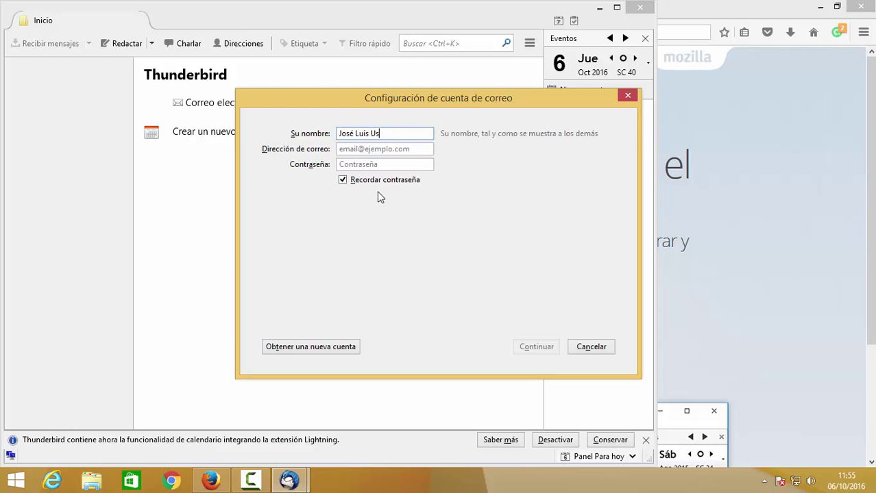
key(Tab)
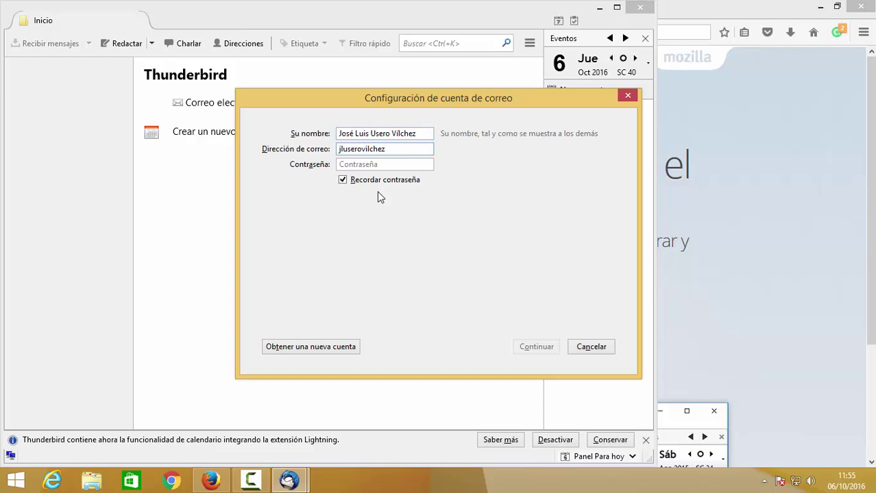
key(Tab)
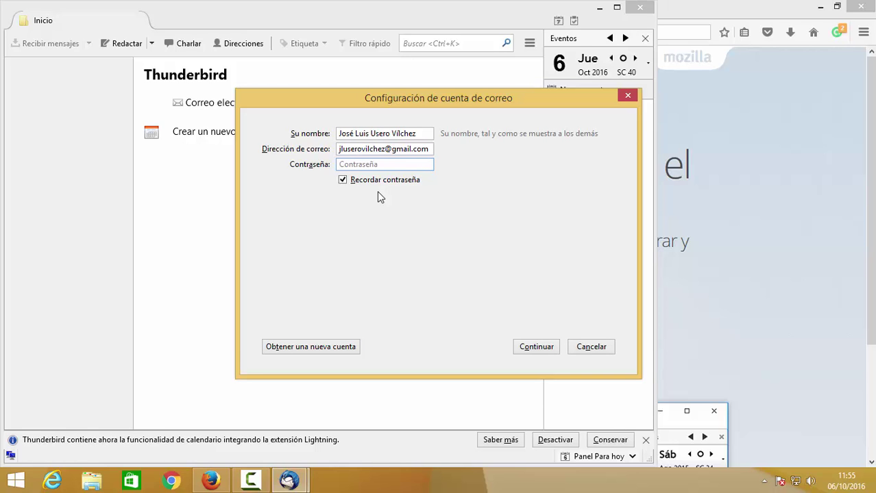
text(*******************)
click(546, 348)
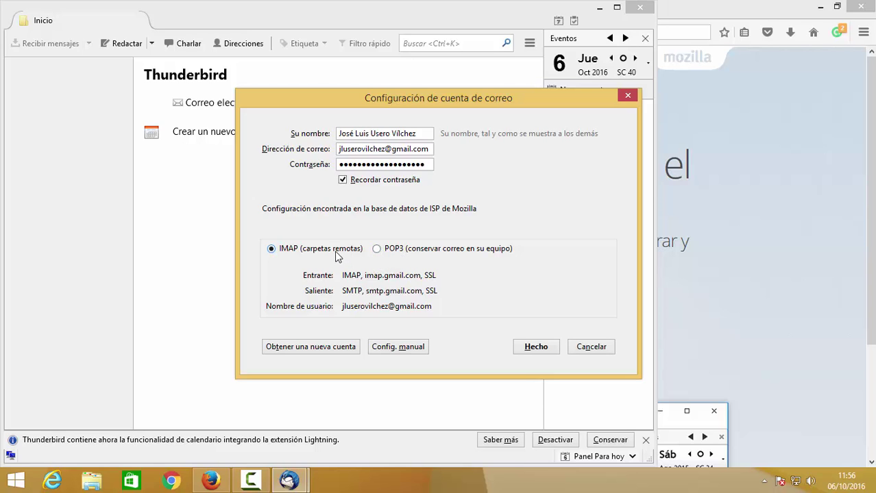
- Accept the detected IMAP settings, sign in to Google with the account password, and allow Thunderbird access
click(536, 347)
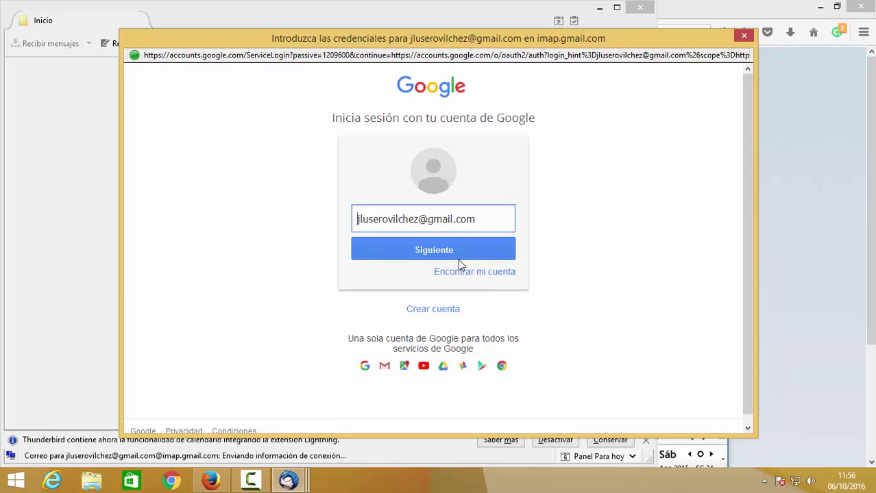
click(457, 254)
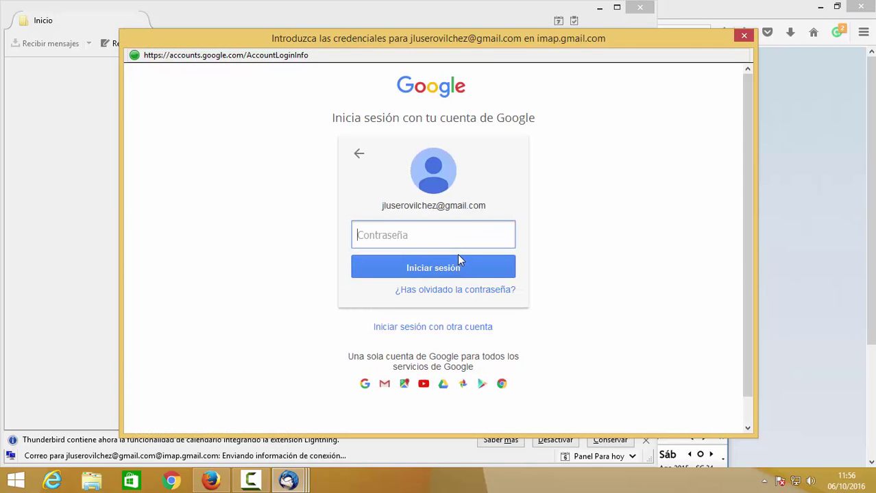
text(**************)
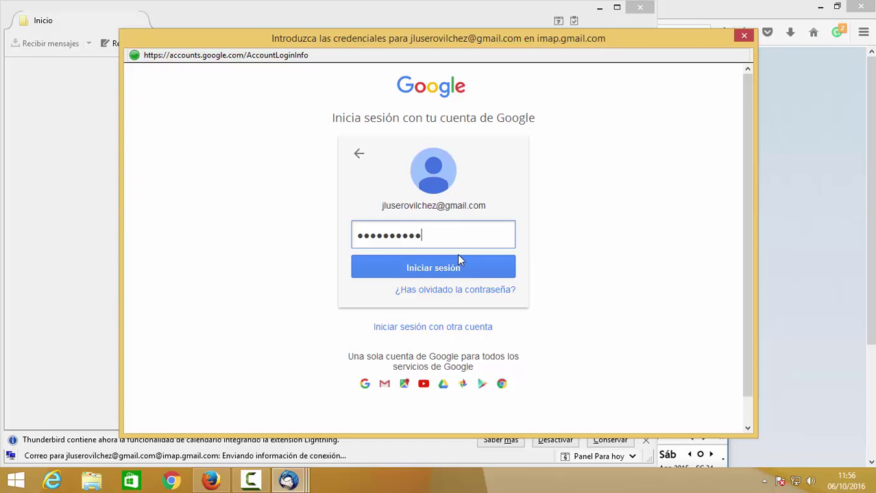
click(458, 259)
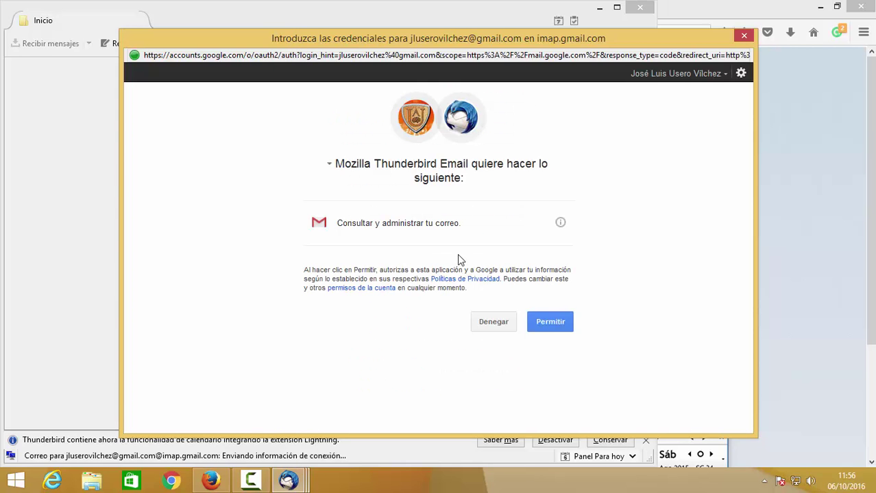
click(545, 317)
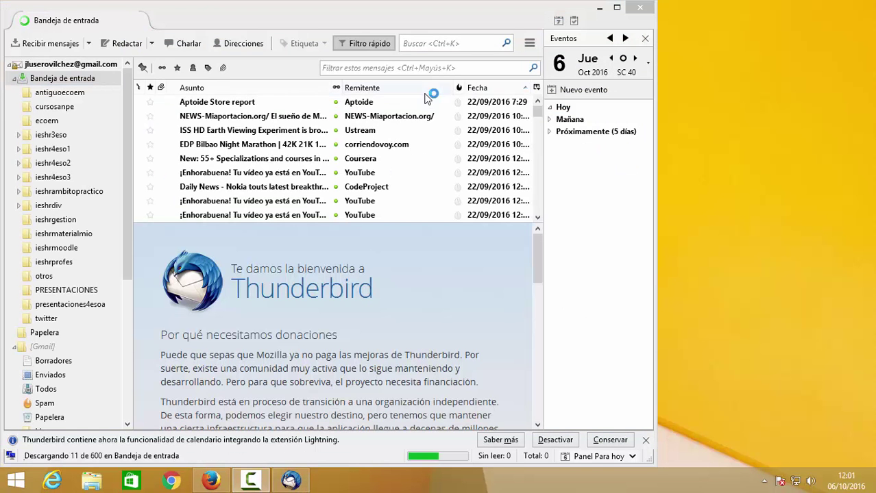
- Show Bandeja de entrada maximised, sorted by Fecha newest first, then switch to Firefox
click(84, 79)
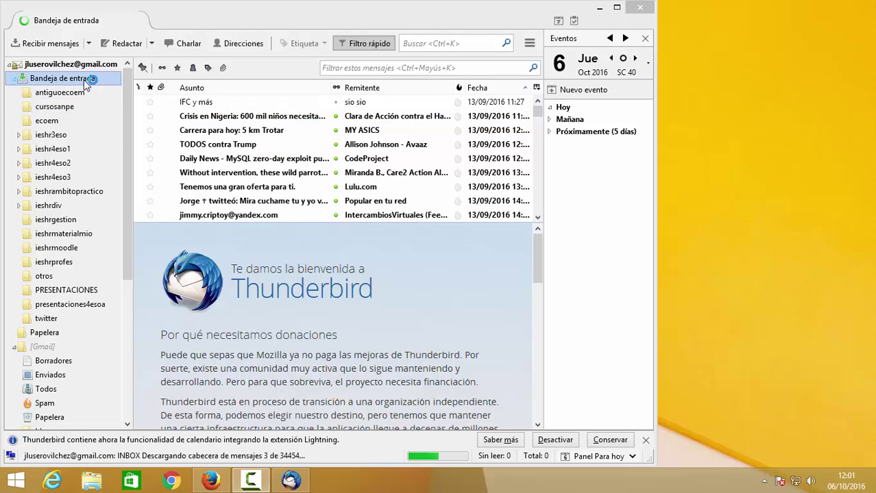
click(318, 11)
double_click(318, 11)
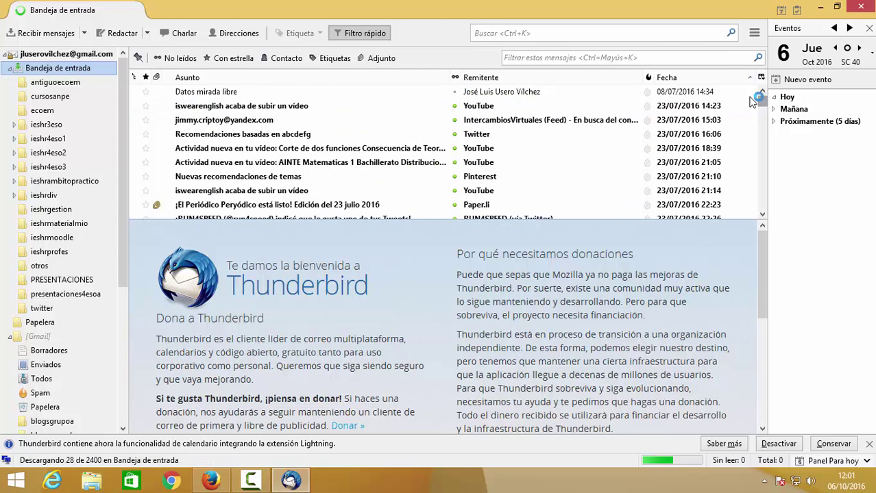
click(712, 79)
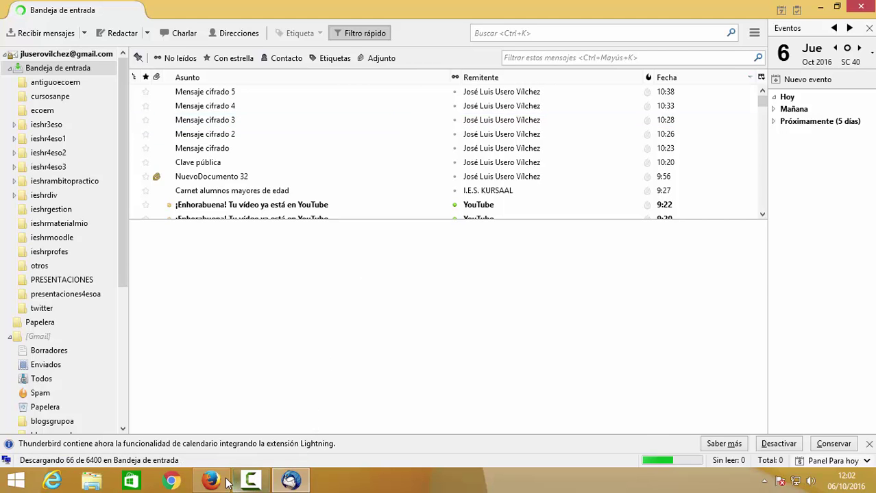
mouse_move(227, 483)
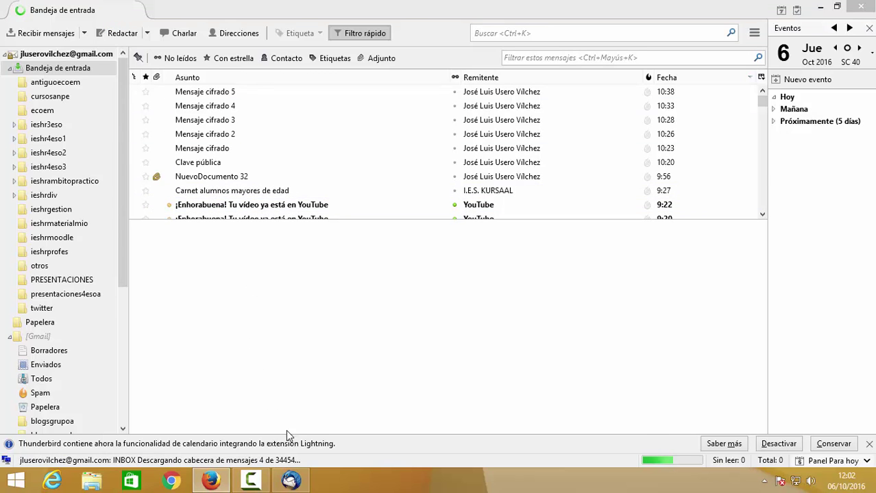
click(221, 483)
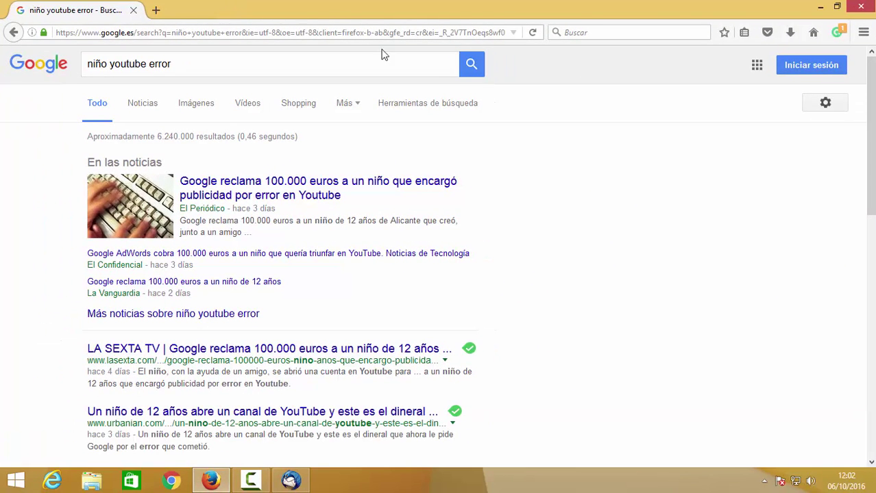
- Search for gpg4win and save the free Gpg4win 2.3.3 installer from gpg4win.org, skipping the donation
drag(326, 64, 85, 68)
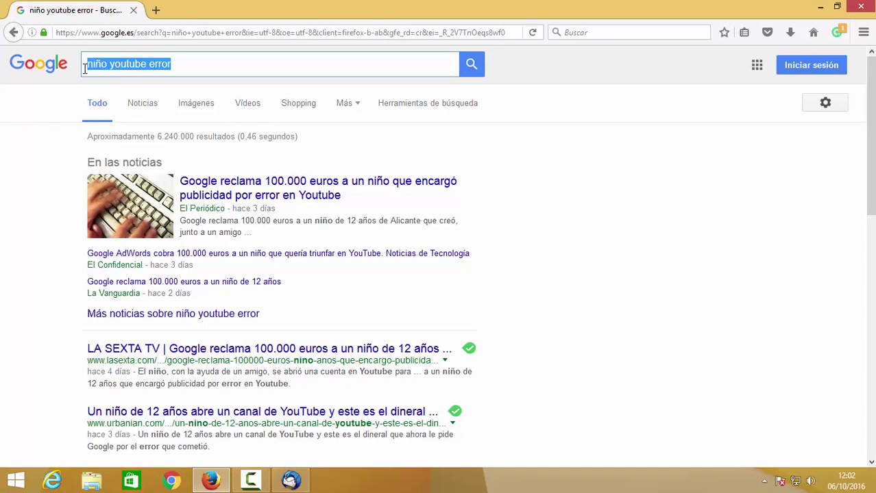
text(gpg4win)
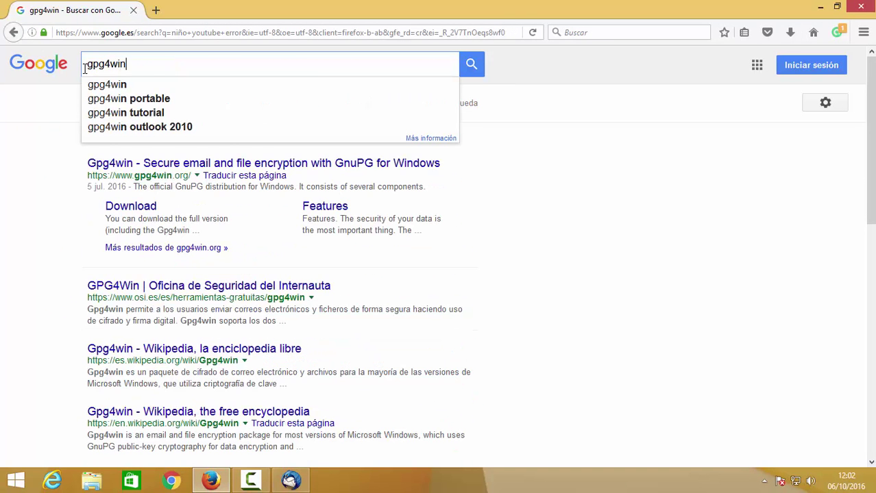
key(Return)
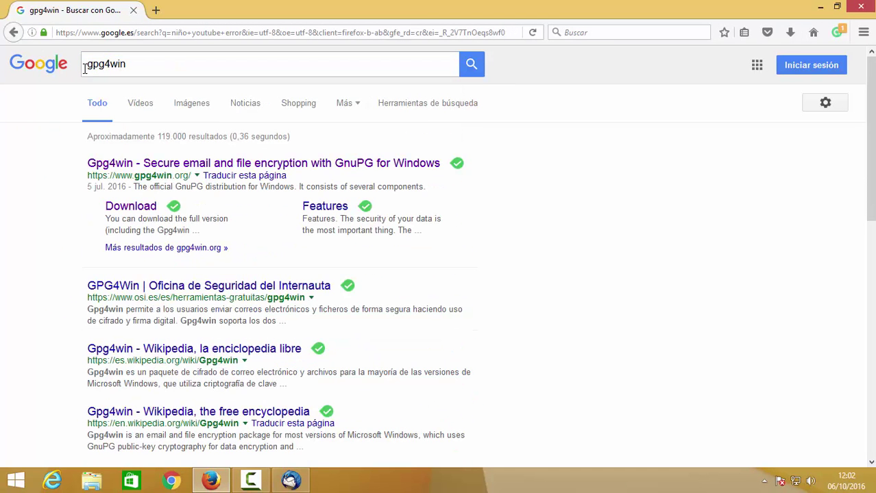
click(165, 167)
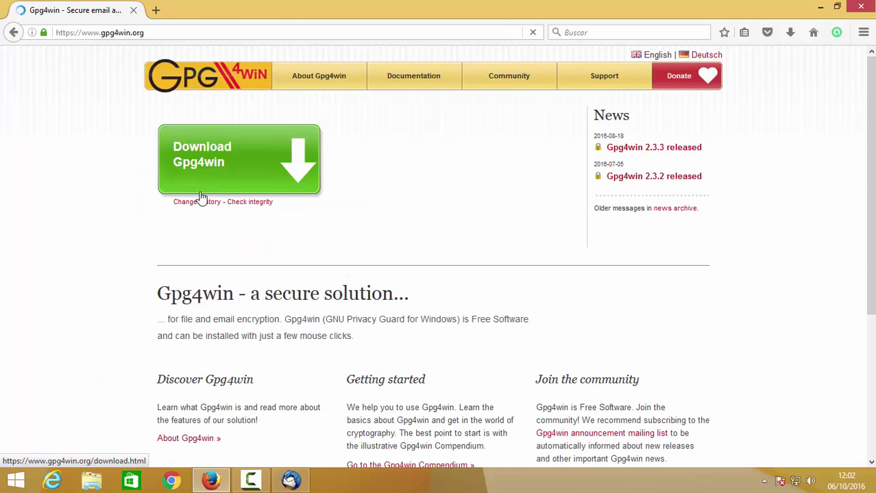
click(240, 165)
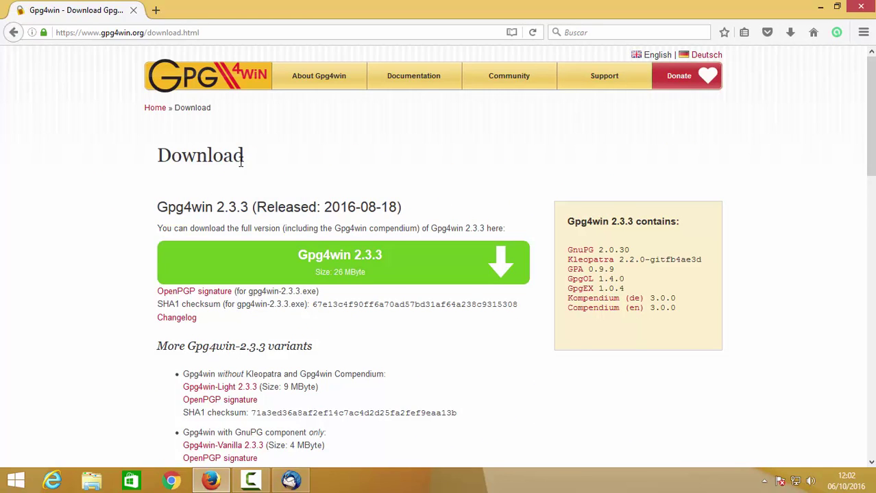
click(341, 257)
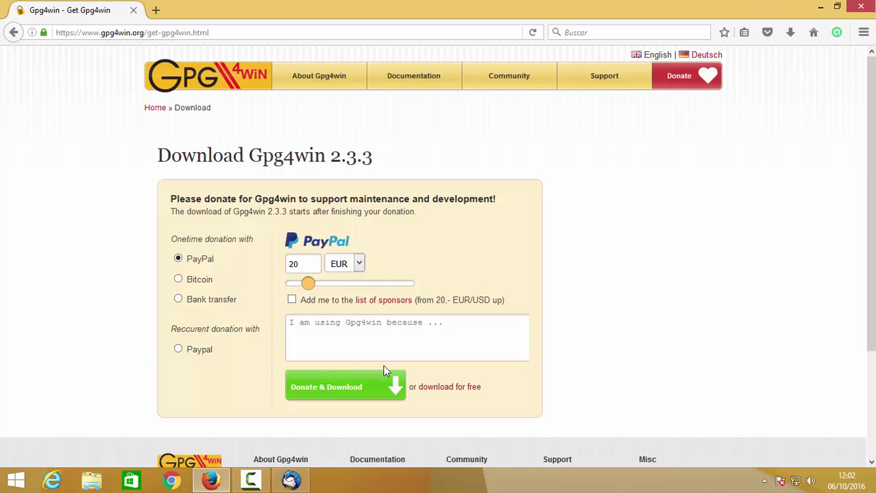
click(444, 391)
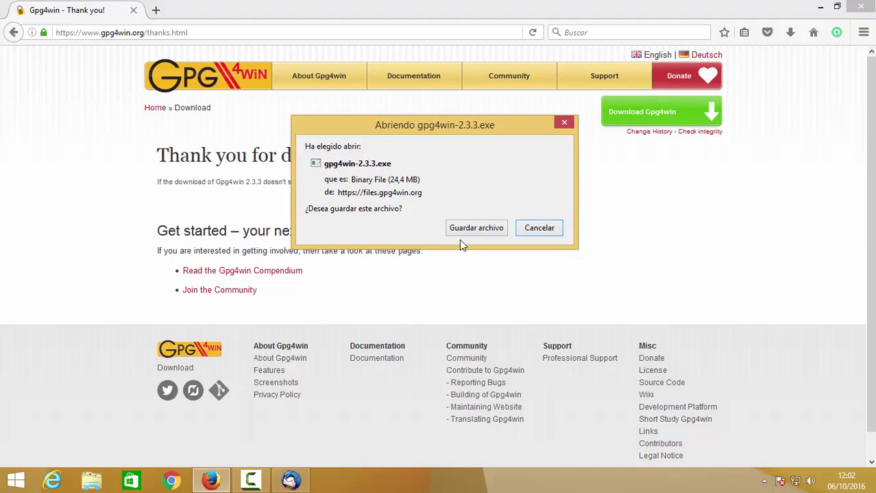
click(466, 232)
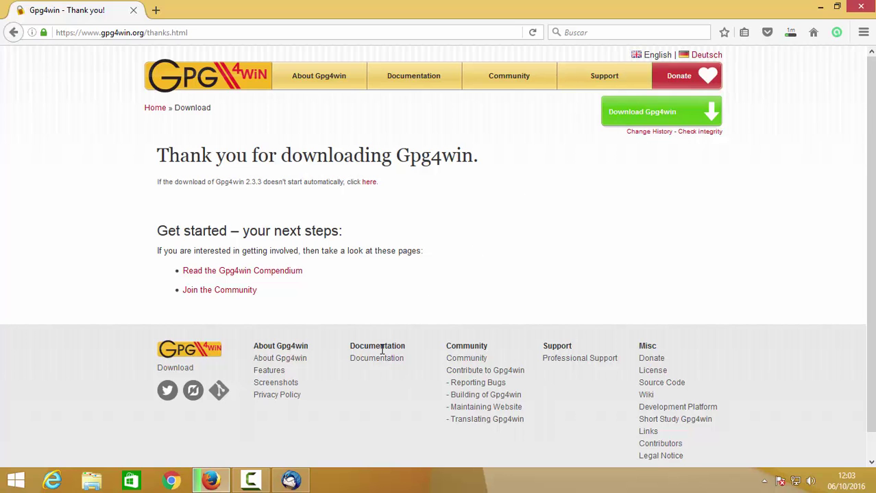
- Return to the Gpg4win page in Firefox and launch gpg4win-2.3.3.exe from the Downloads list
click(302, 482)
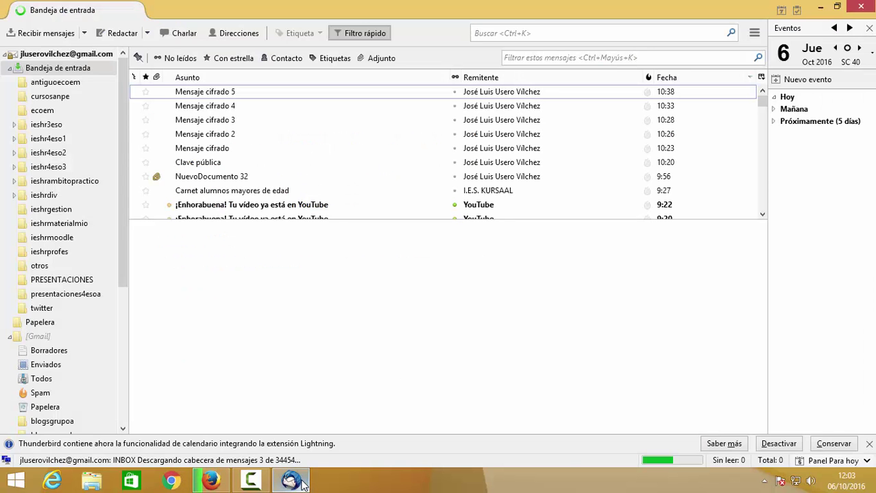
click(302, 483)
click(302, 482)
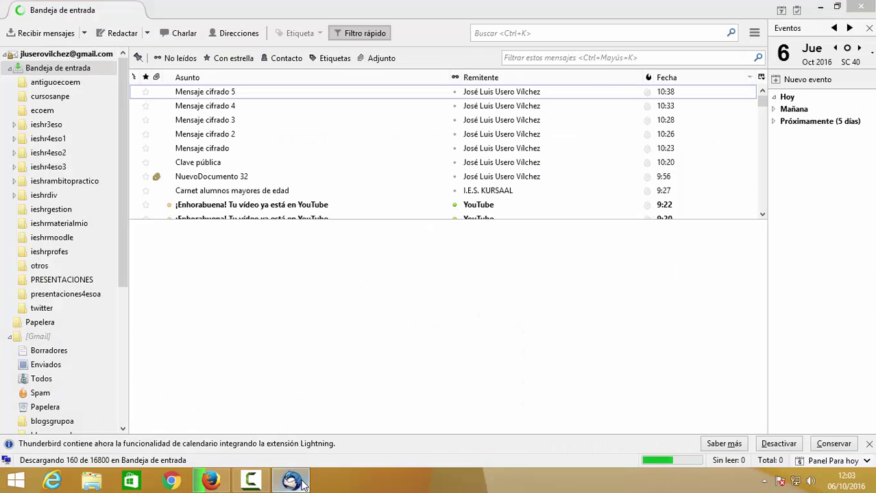
click(302, 483)
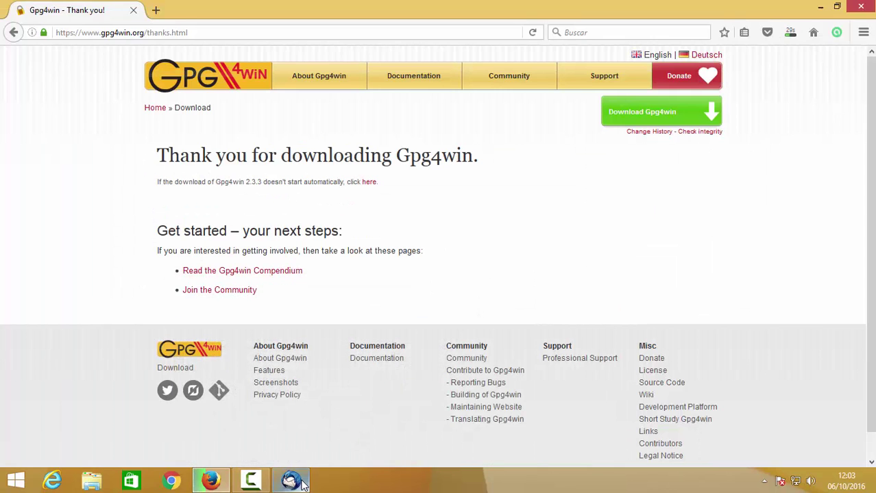
click(252, 482)
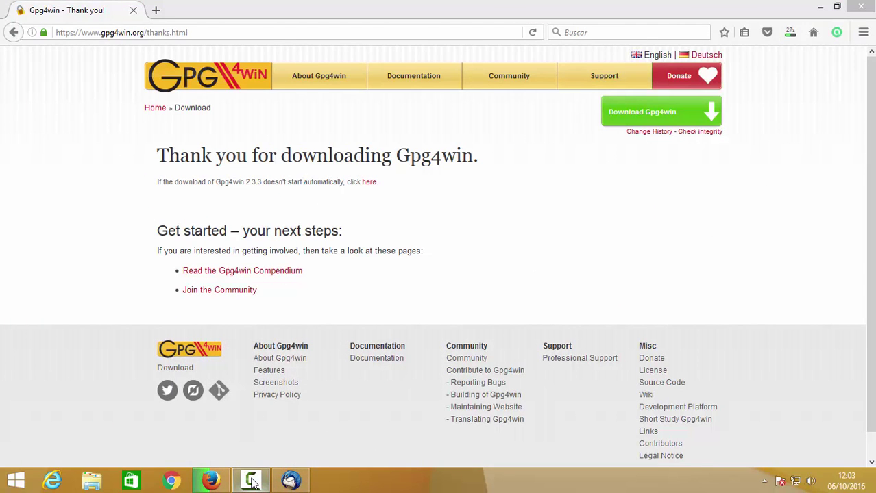
click(791, 33)
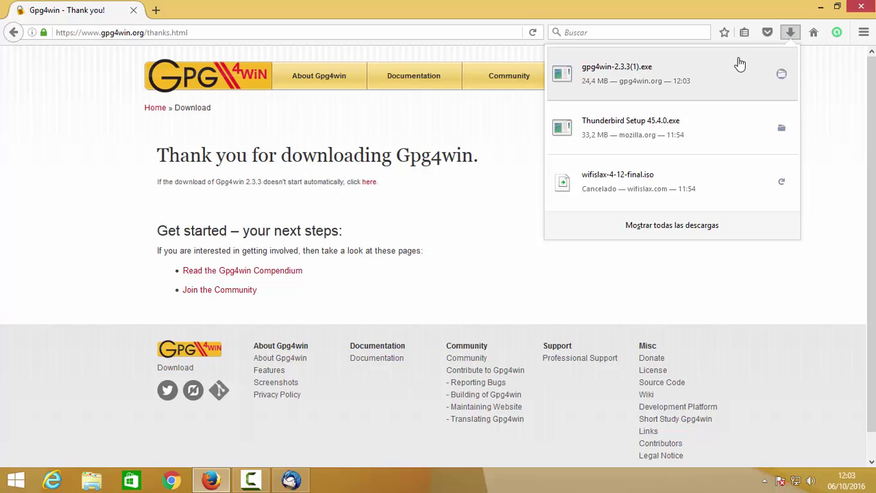
click(675, 80)
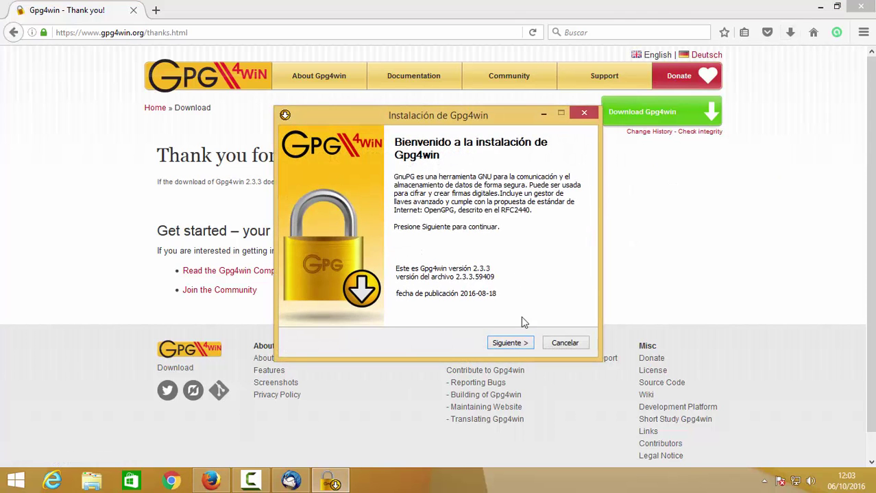
- Accept the licence, default components and install location, and confirm overwriting the existing Gpg4win
click(520, 345)
click(520, 345)
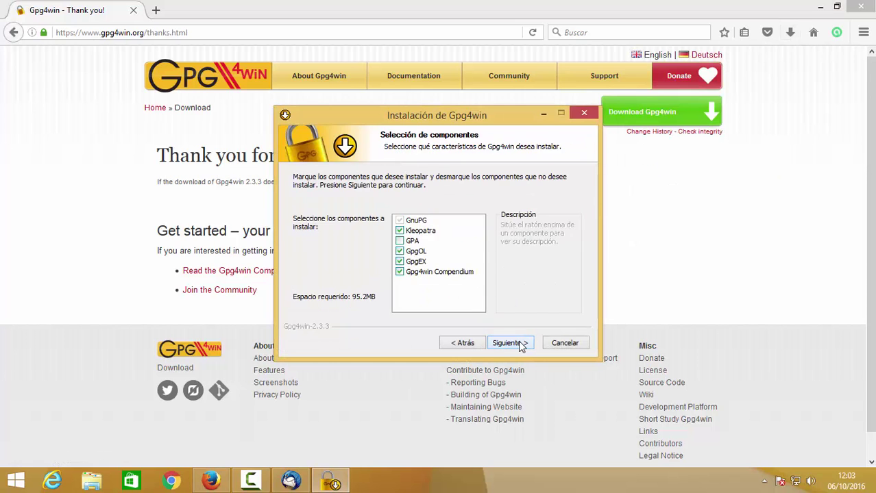
click(521, 344)
click(521, 345)
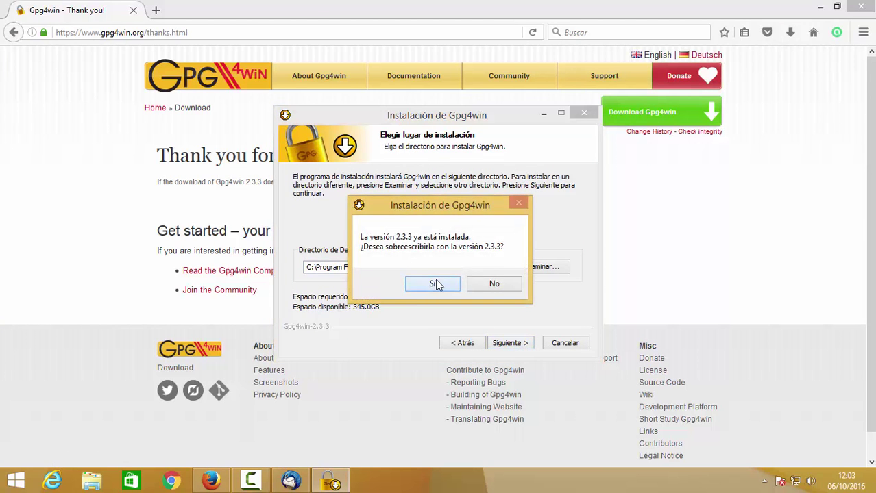
click(435, 284)
- Add a desktop shortcut, install with the default Start menu folder, and finish without opening the README
click(297, 230)
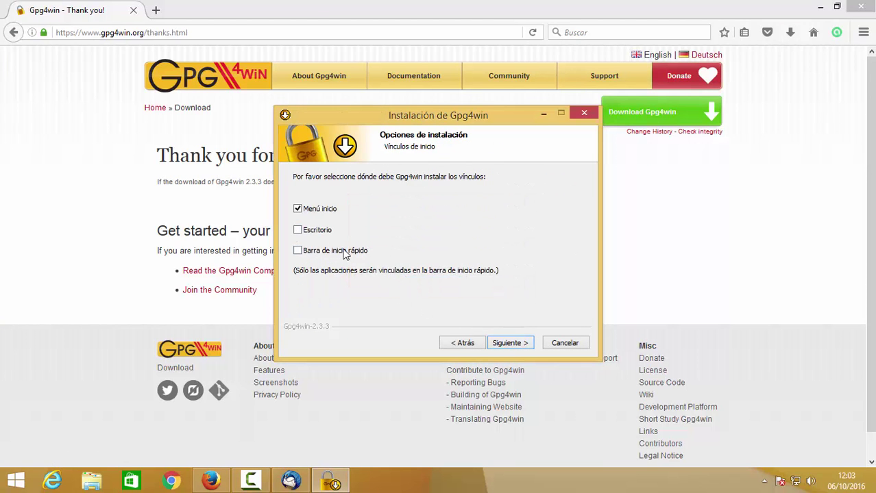
click(507, 344)
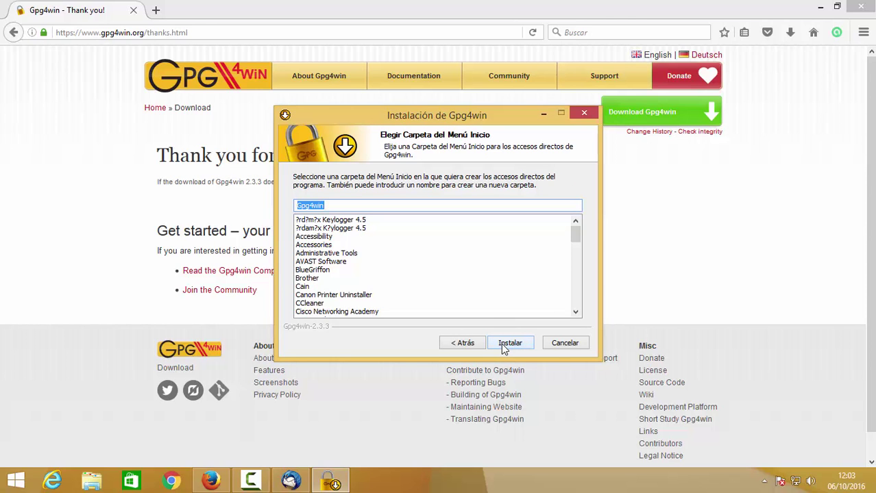
click(503, 346)
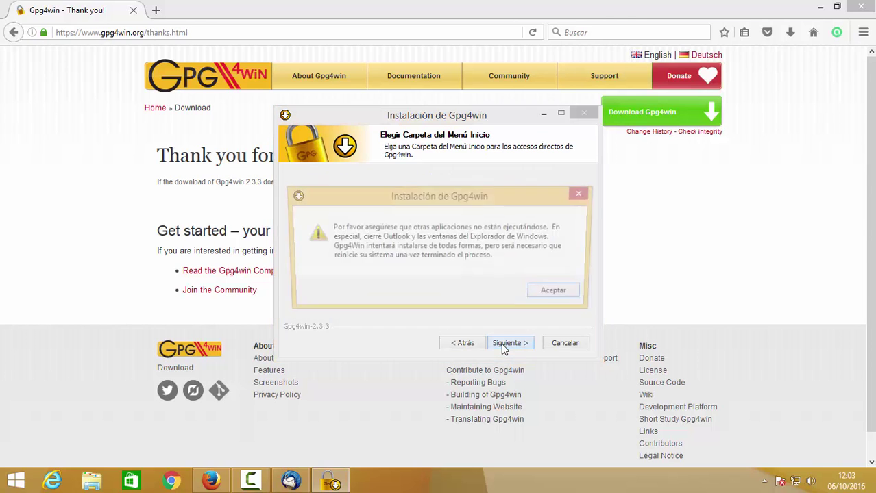
click(559, 294)
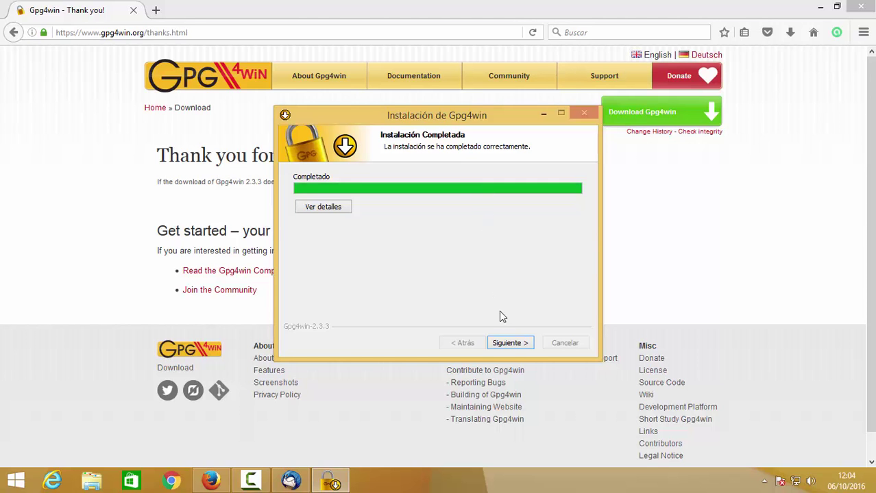
click(509, 343)
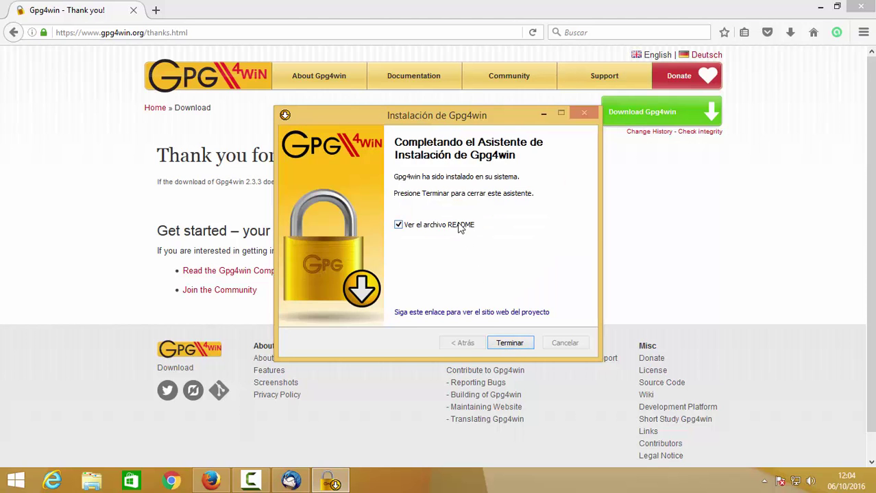
click(457, 225)
click(520, 343)
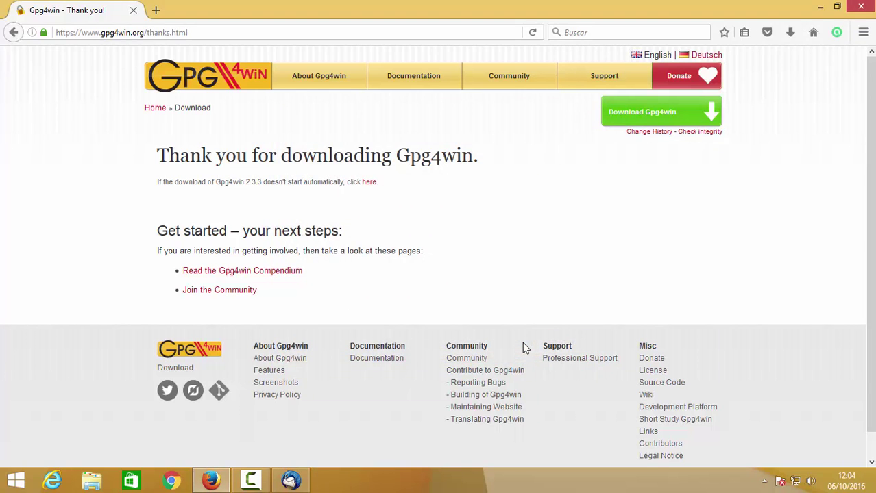
- Start a new Thunderbird message addressed to the CFGM contact
click(291, 482)
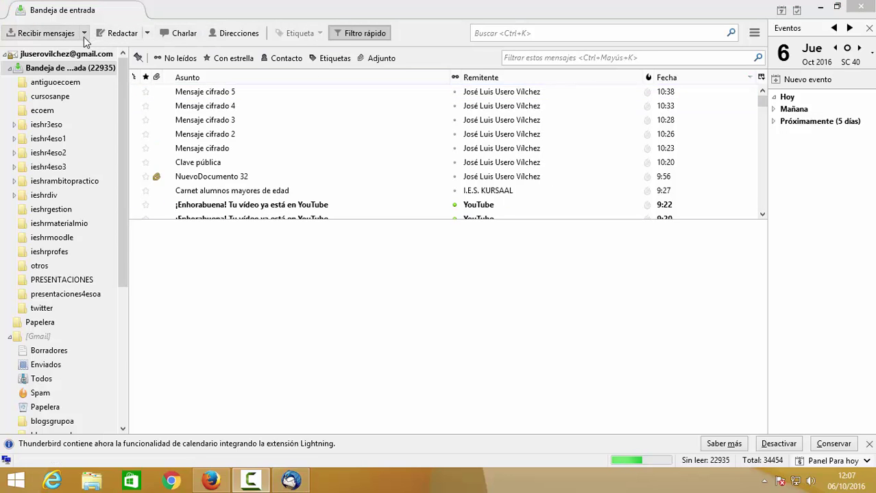
click(148, 33)
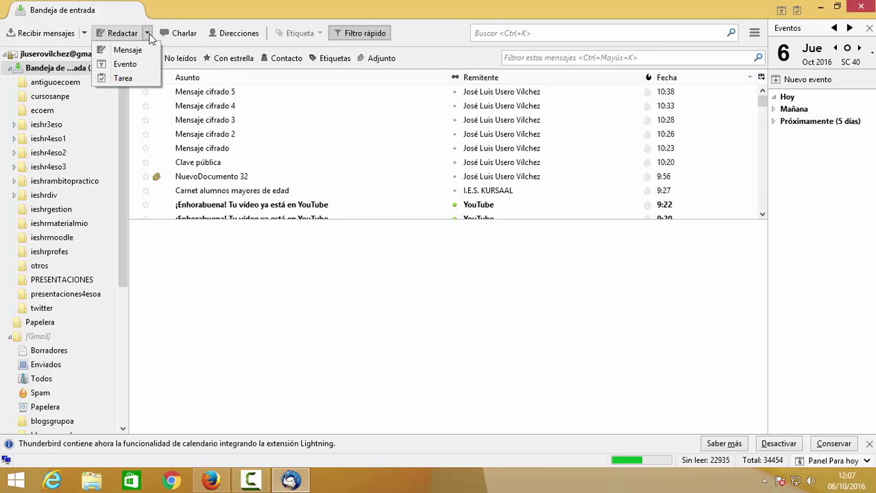
click(113, 34)
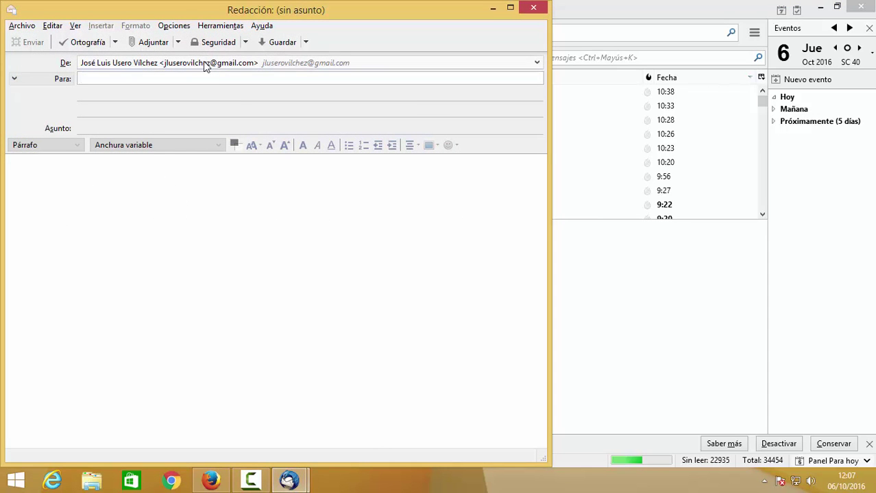
text(cFGM <CFGM>)
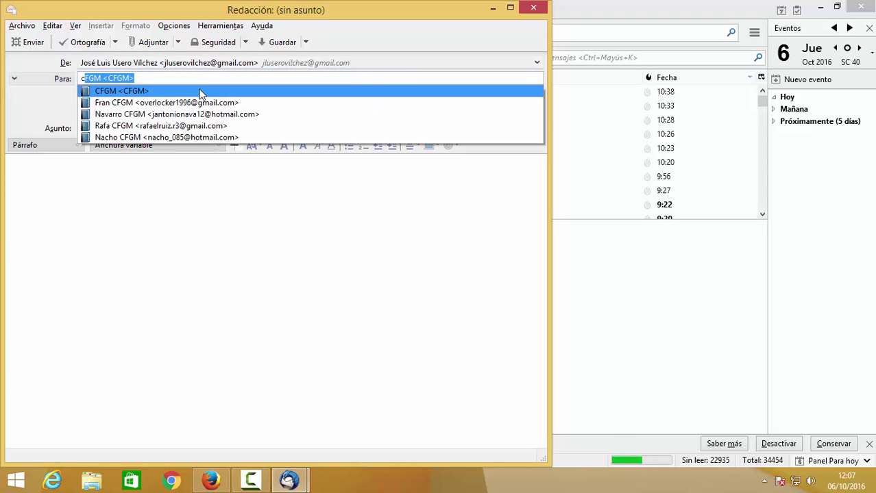
click(199, 91)
- Enter the subject 'Mensaje encriptado con seguridad estándar de Thunderbird' and replace the body with 'El Equipo A'
click(162, 123)
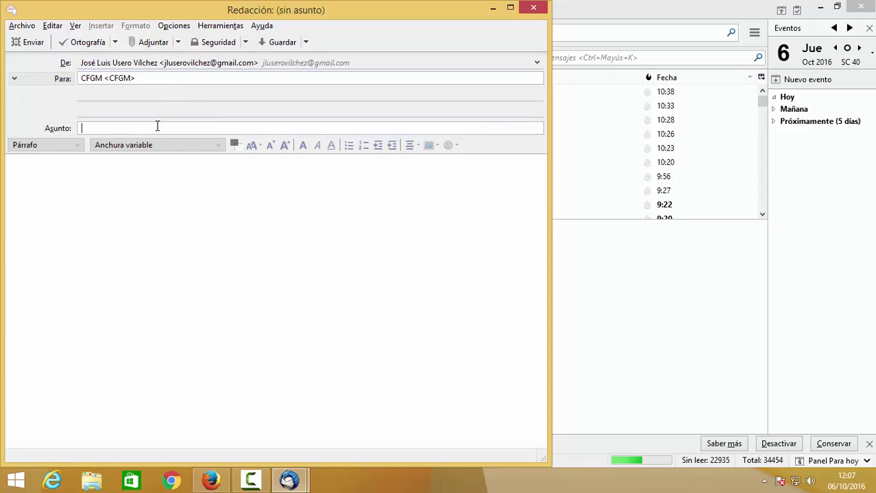
text(Mensaje en)
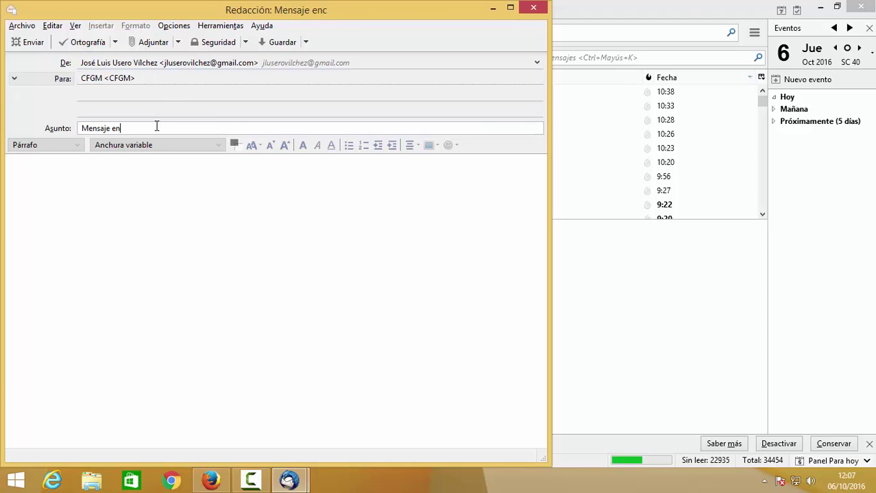
text(criptado con seguridad estánd)
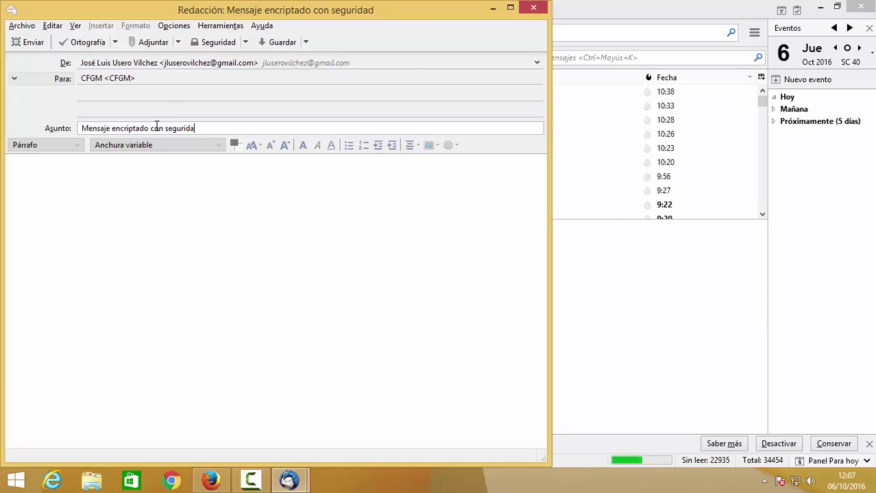
text(ar de Thunder)
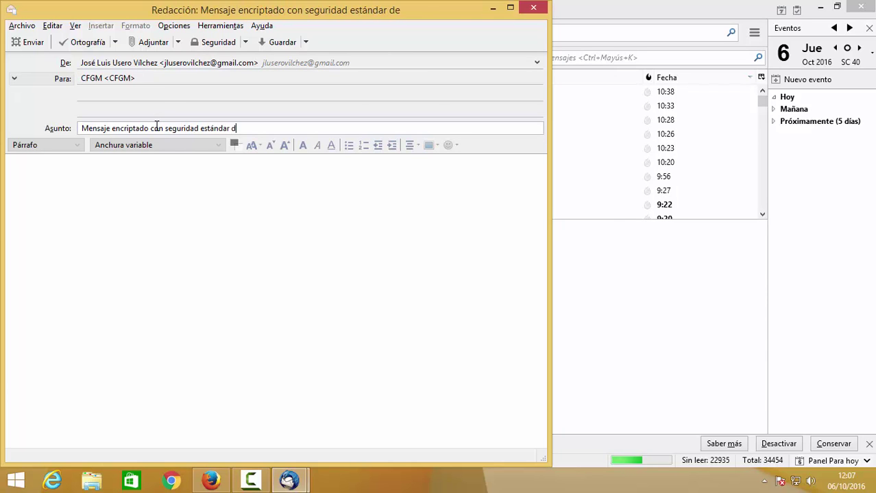
text(bird)
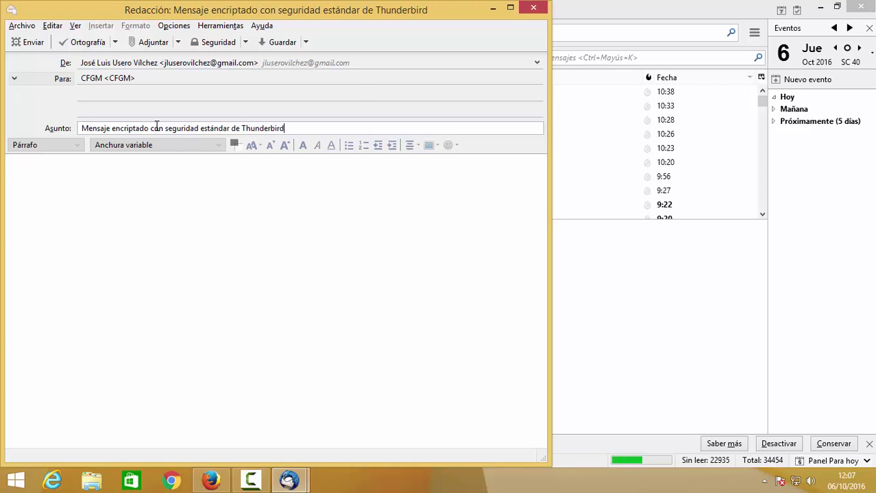
key(Tab)
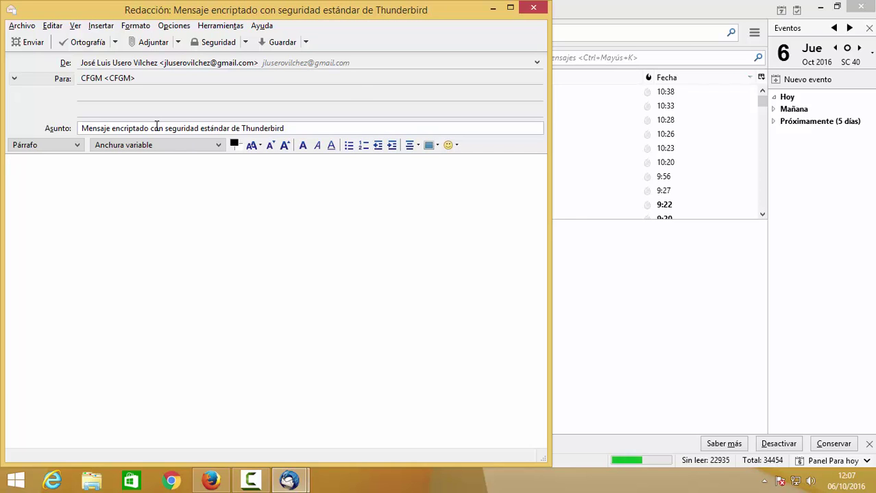
text(Los 4 Fantásticos)
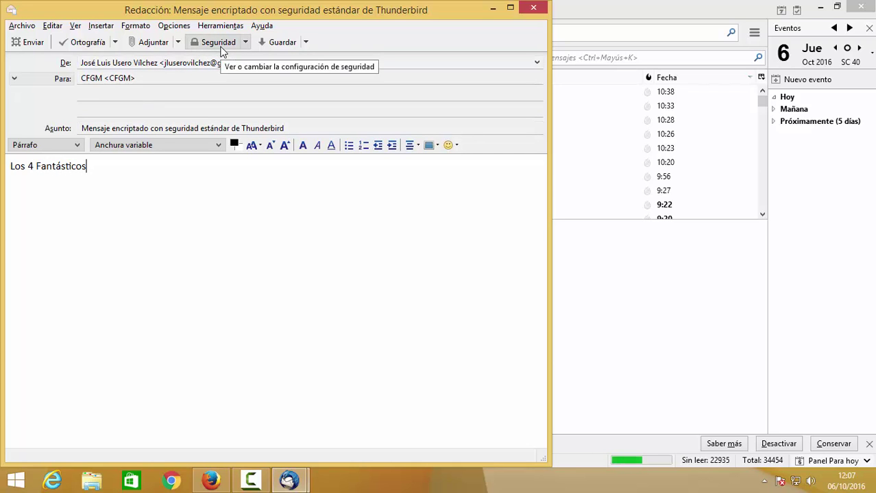
key(ctrl+a)
text(E)
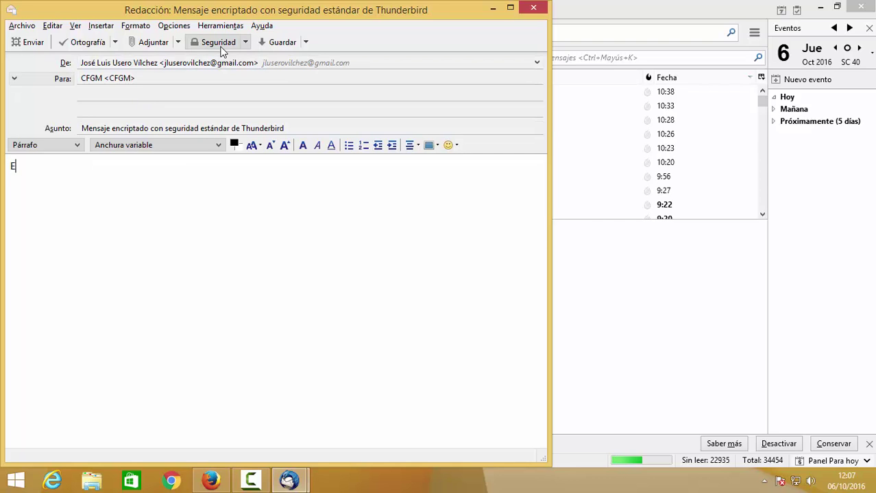
text(l Equipo A)
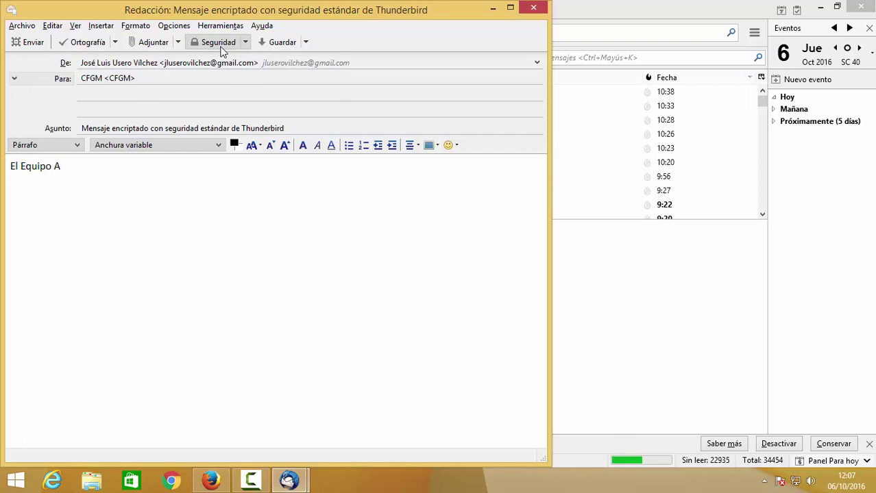
- Turn on Seguridad > Cifrar este mensaje and agree to set up a personal certificate
click(220, 43)
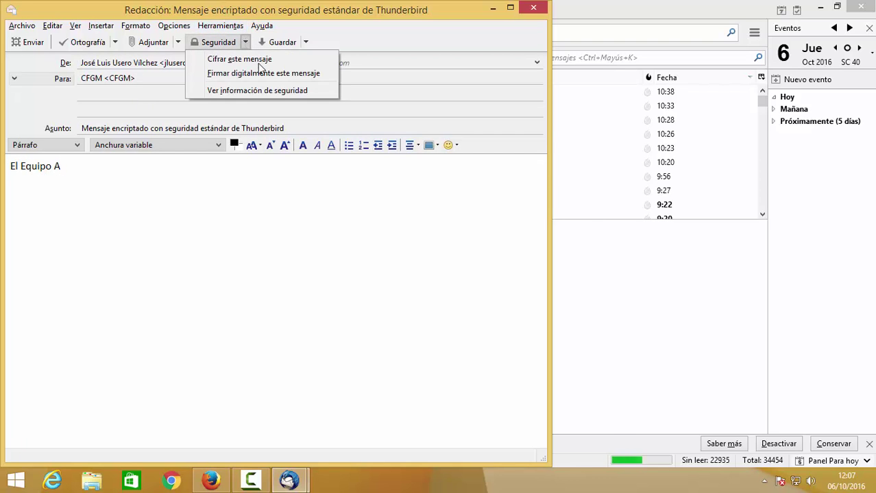
click(261, 60)
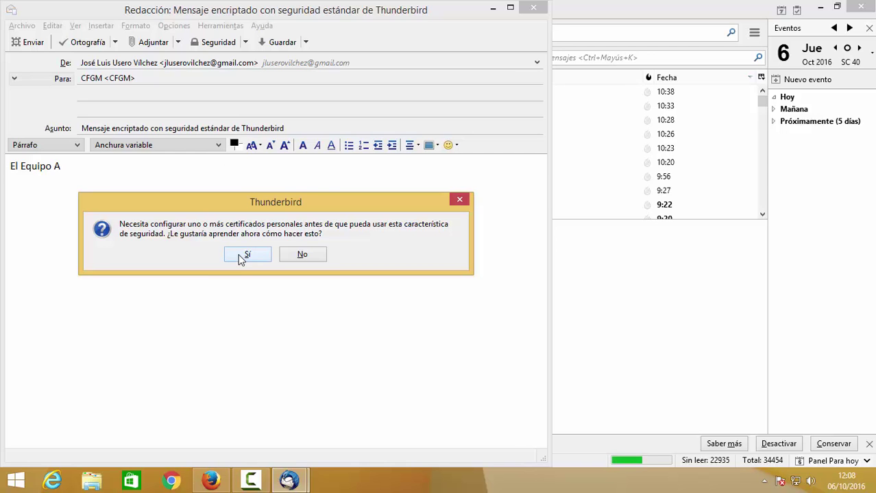
click(246, 255)
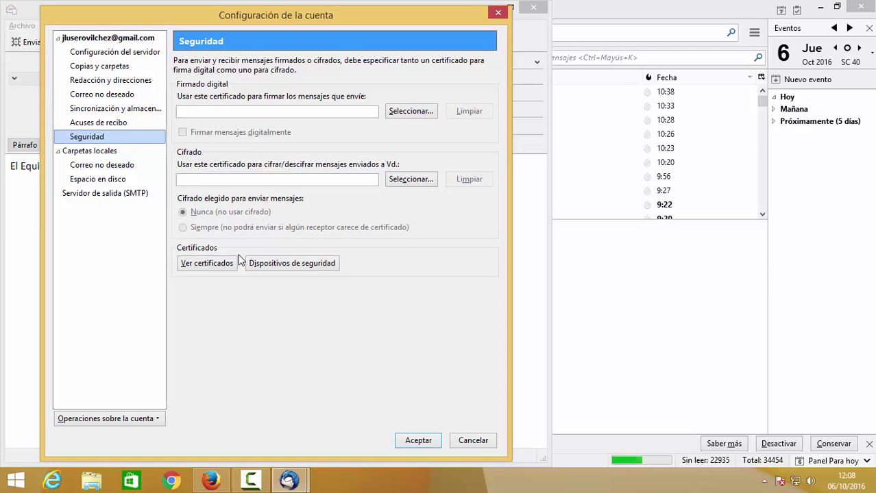
- Look for an encryption certificate, dismiss the no-certificate alert, and open Ver certificados
click(263, 113)
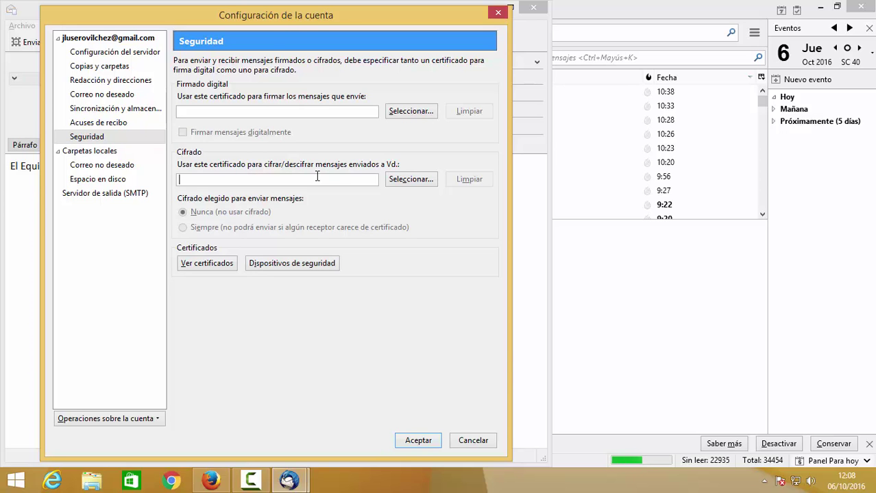
click(411, 181)
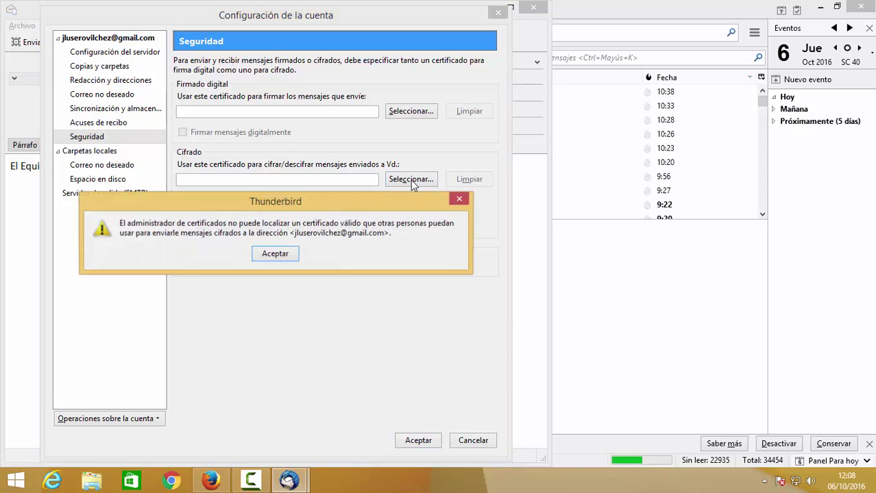
click(274, 257)
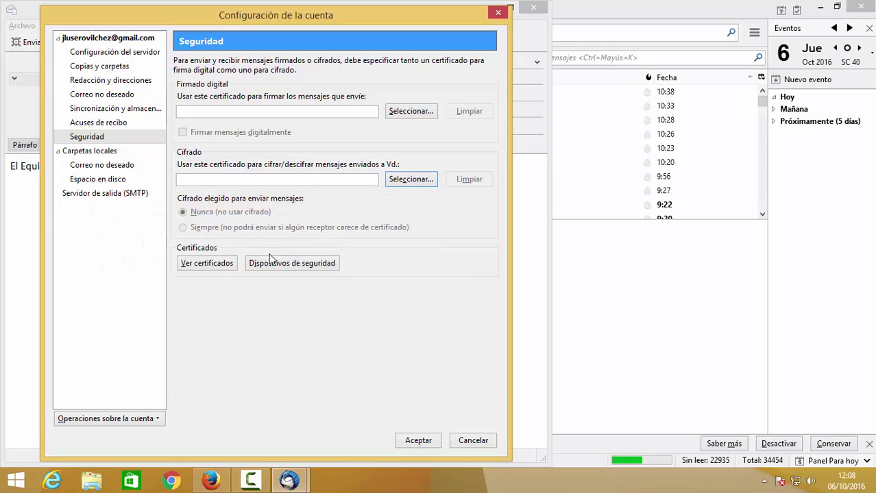
click(205, 262)
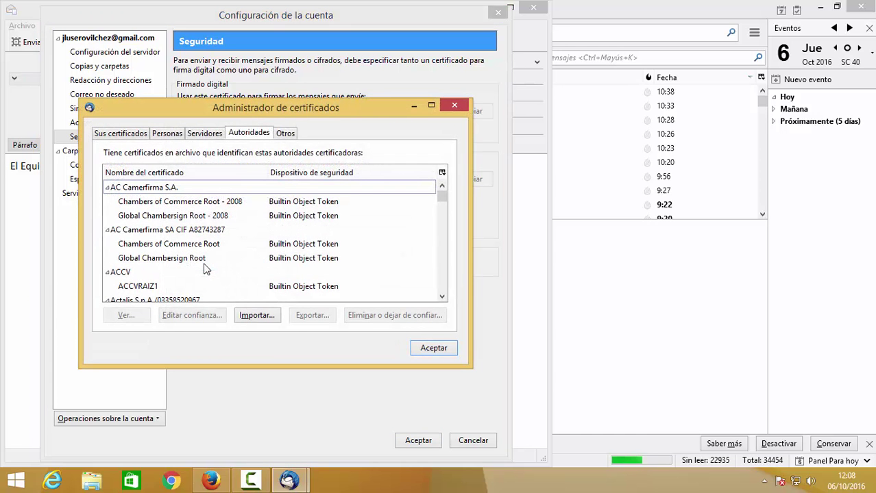
- Browse the Sus certificados, Personas, Servidores, Autoridades and Otros tabs, then check Dispositivos de seguridad and close
click(129, 135)
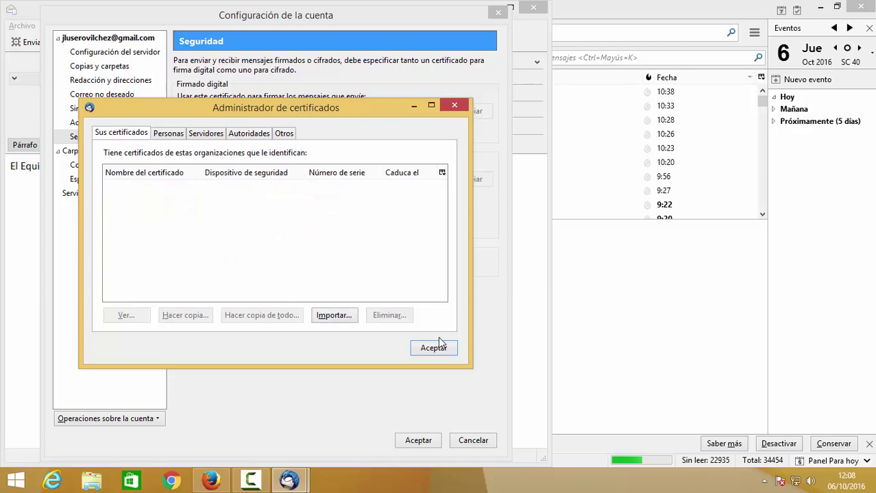
click(177, 135)
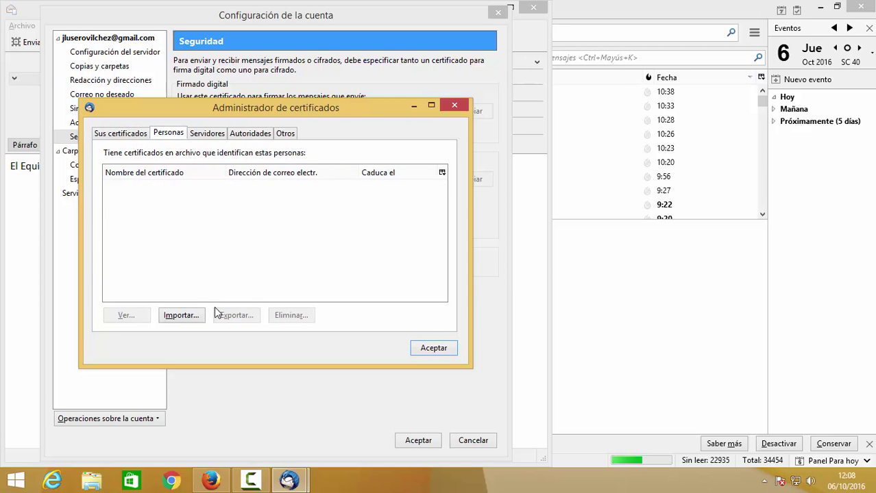
click(202, 136)
click(251, 137)
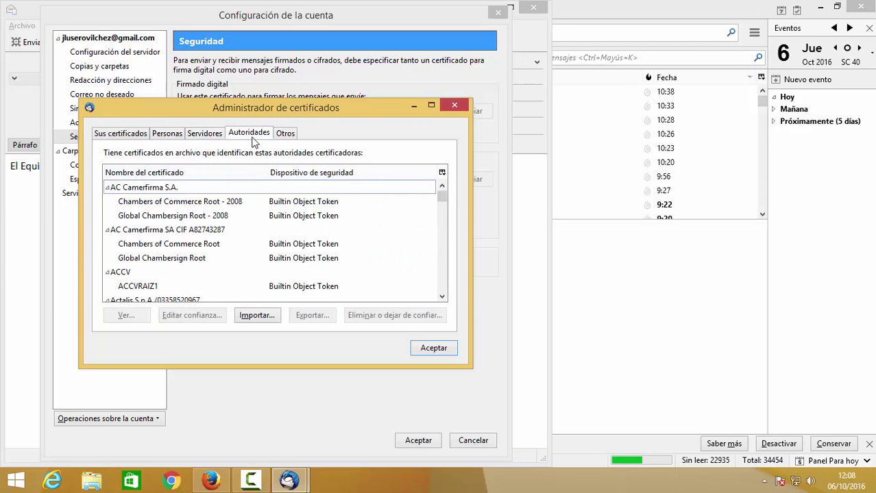
click(276, 134)
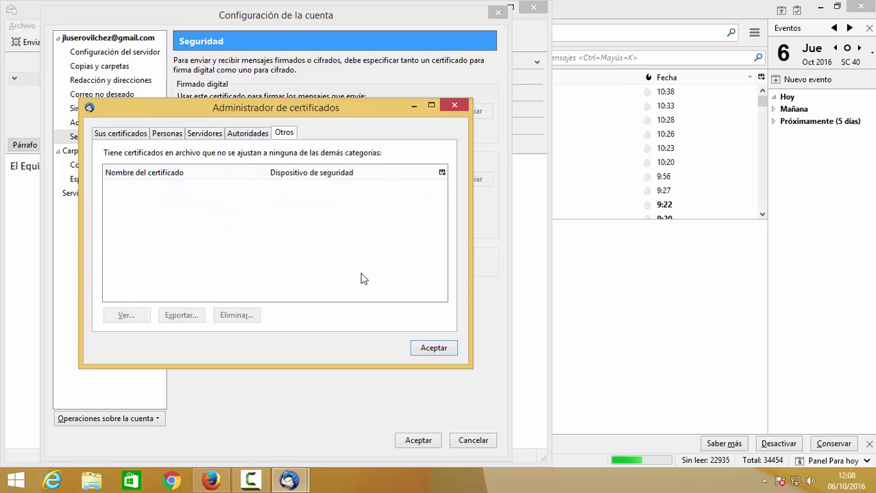
click(431, 348)
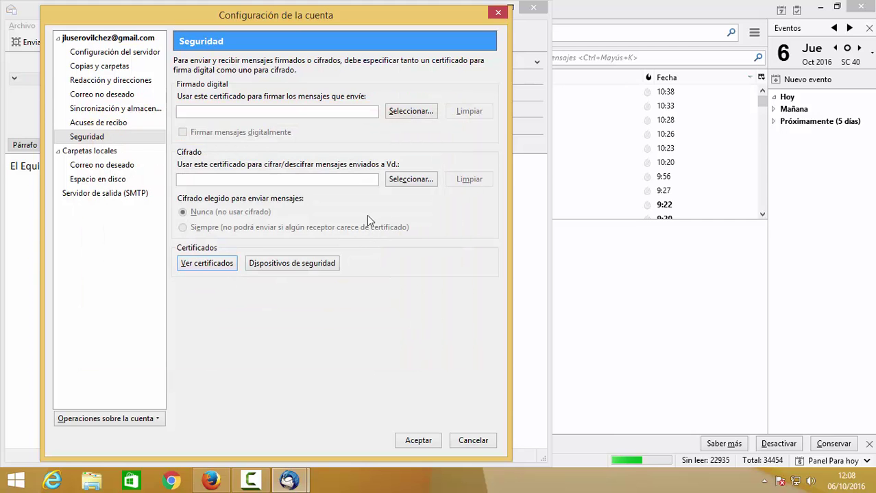
click(309, 260)
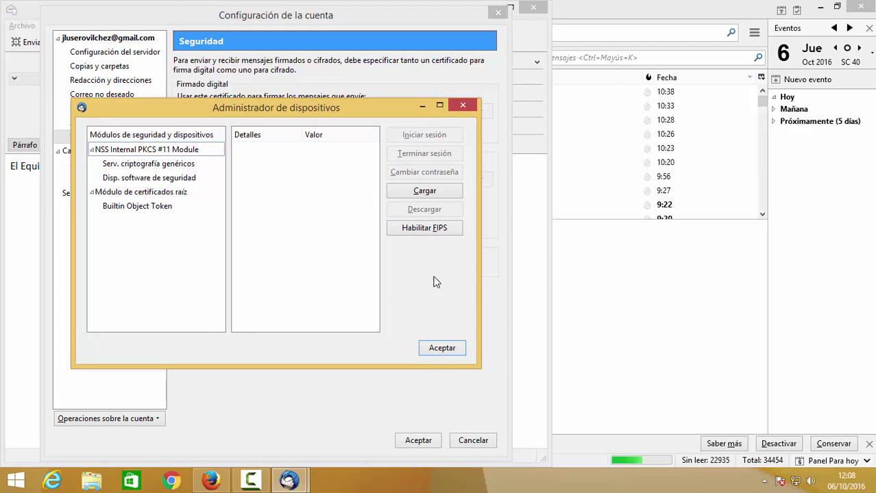
click(436, 348)
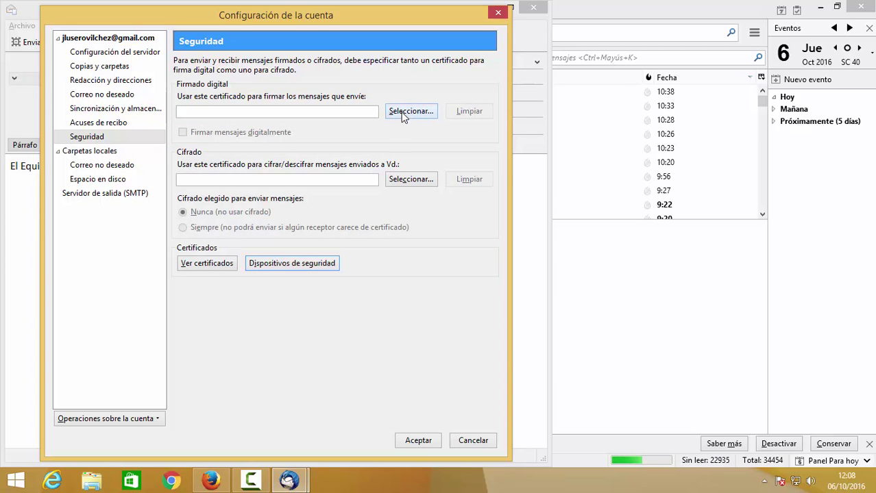
- Try selecting an encryption certificate and dismiss the alert that none is available
click(340, 184)
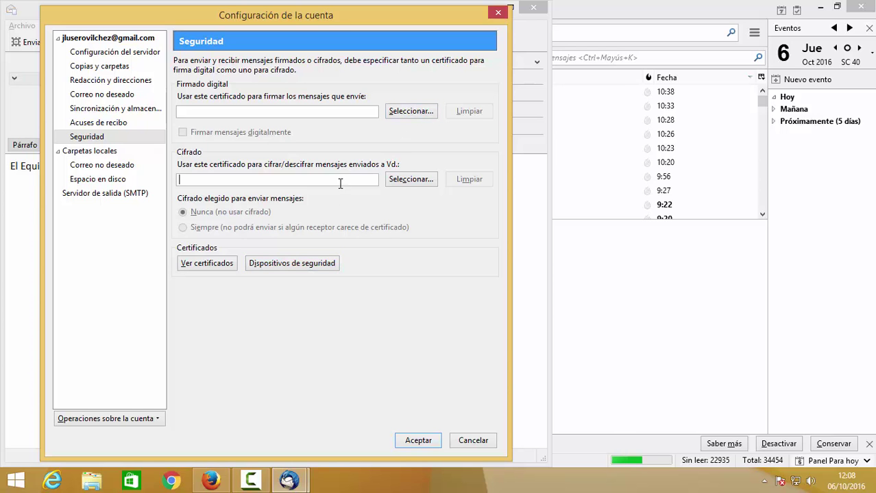
click(408, 178)
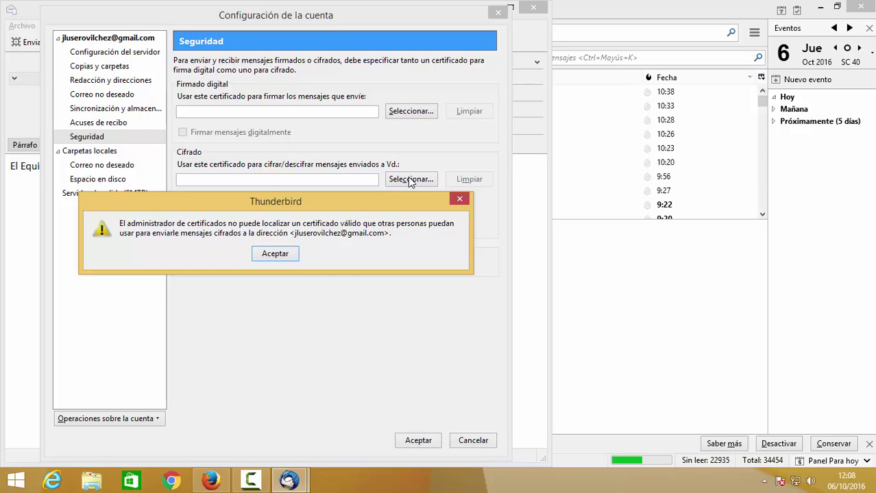
click(293, 256)
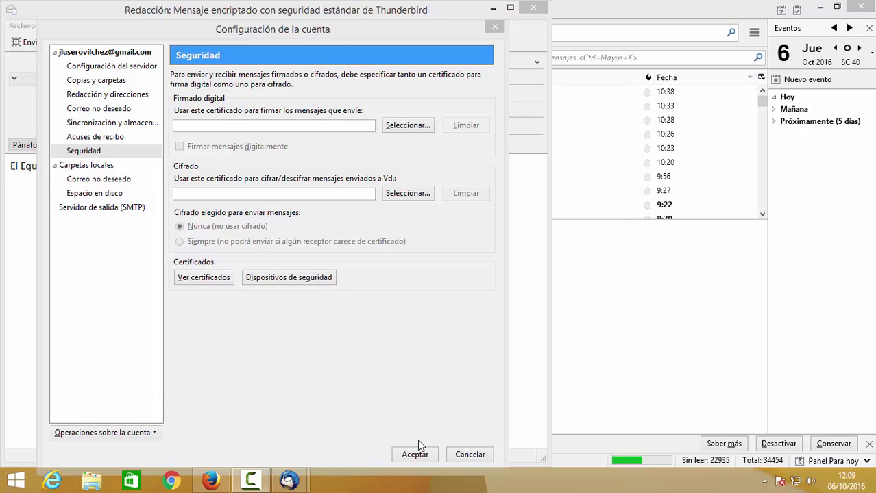
- Close the account settings, agreeing to review junk mail settings, then close the compose window
click(420, 455)
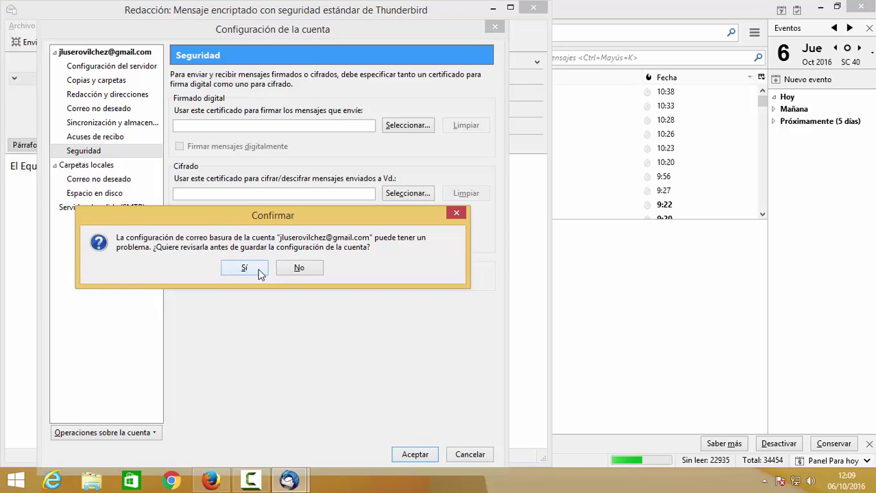
click(257, 269)
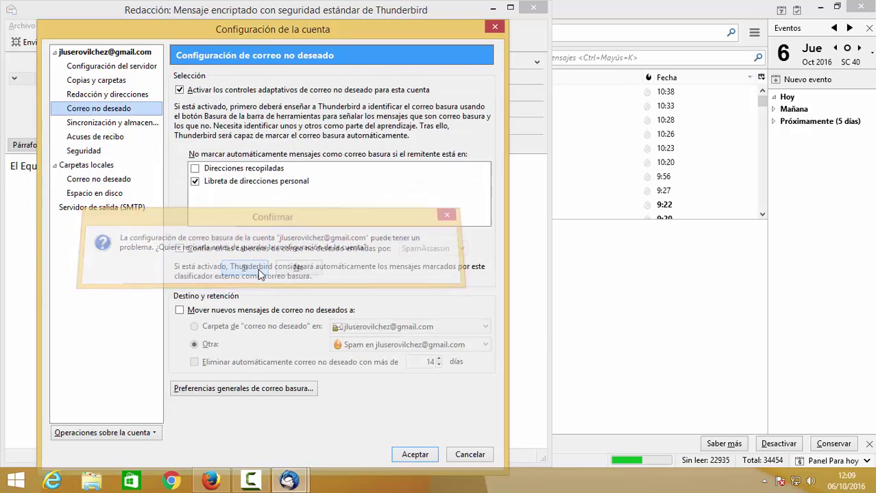
click(413, 455)
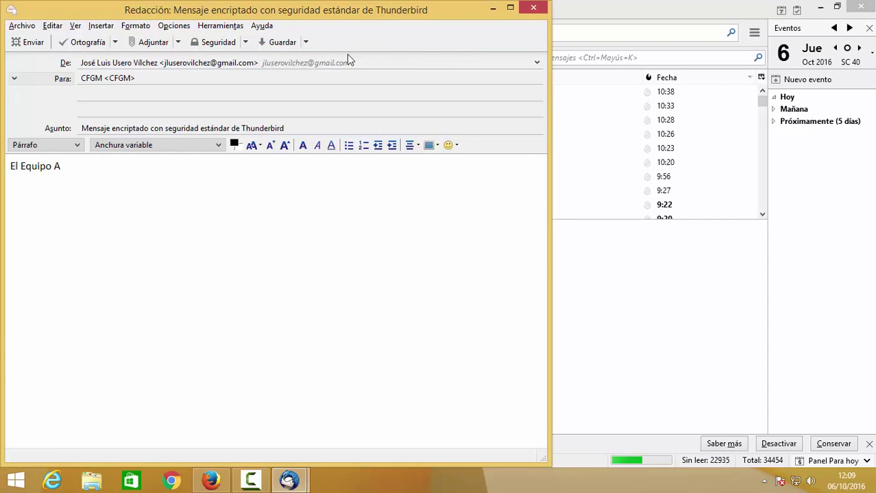
click(533, 8)
- Discard the unsent draft and enable the Barra de menú in the inbox window
click(288, 255)
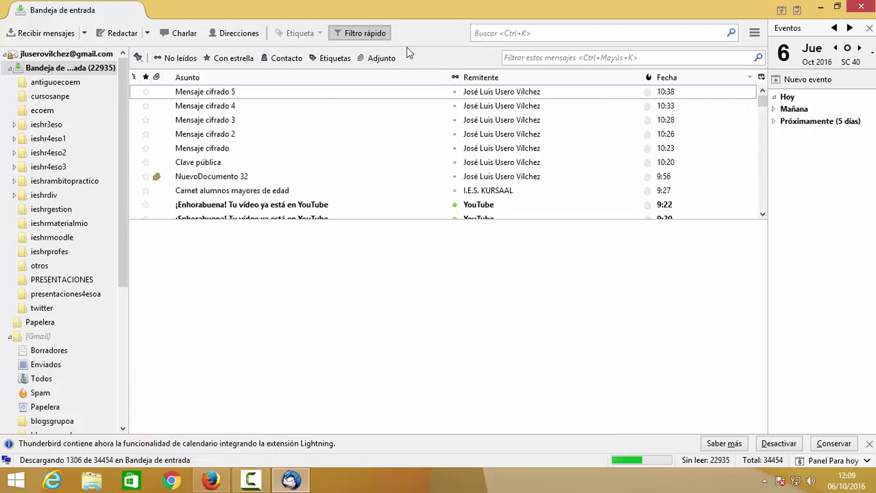
right_click(233, 17)
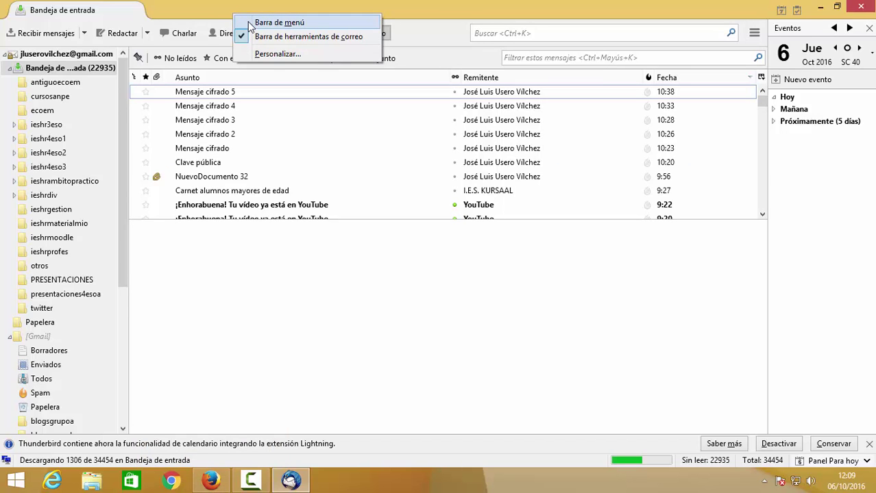
click(248, 22)
- Open Herramientas > Opciones, close the preferences, and browse the Herramientas menu again
click(226, 26)
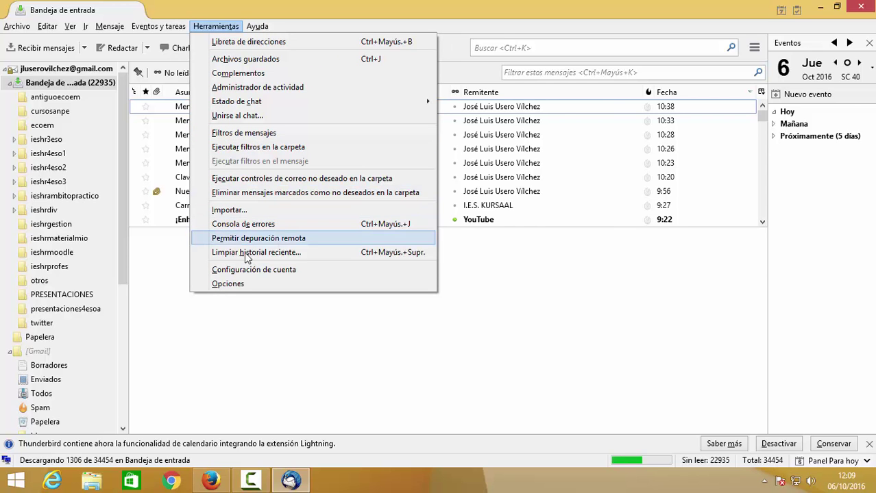
click(245, 284)
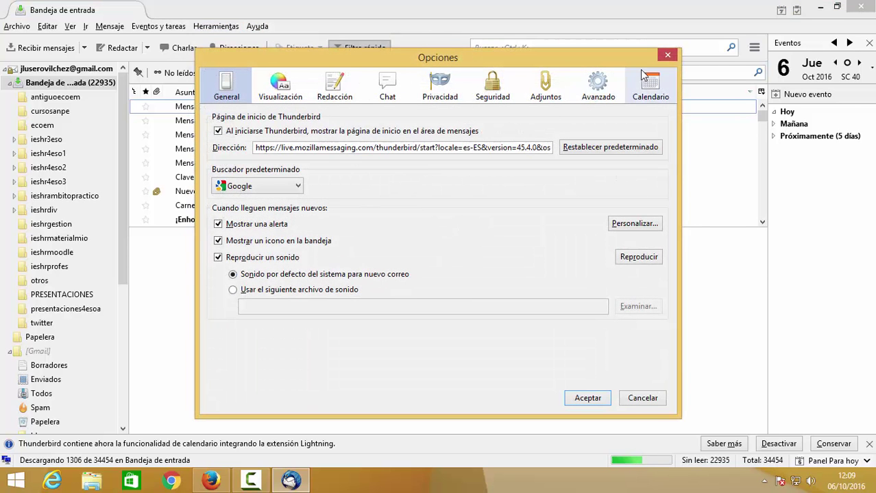
click(669, 56)
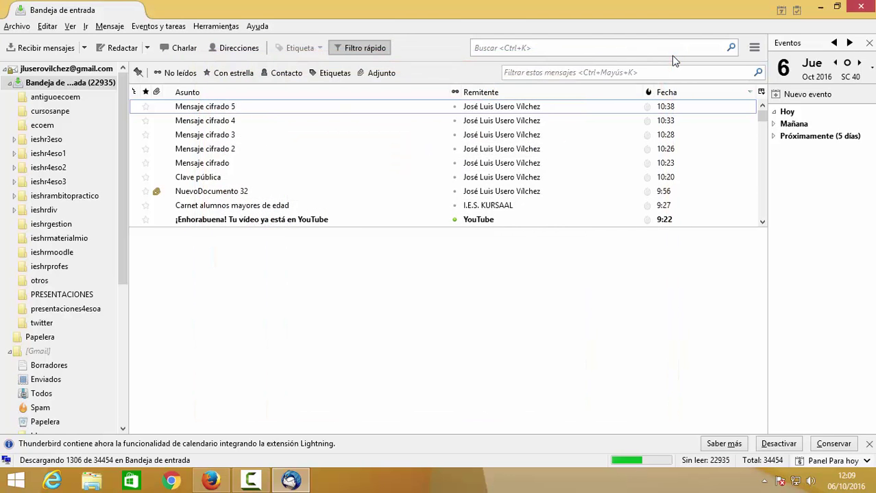
click(203, 28)
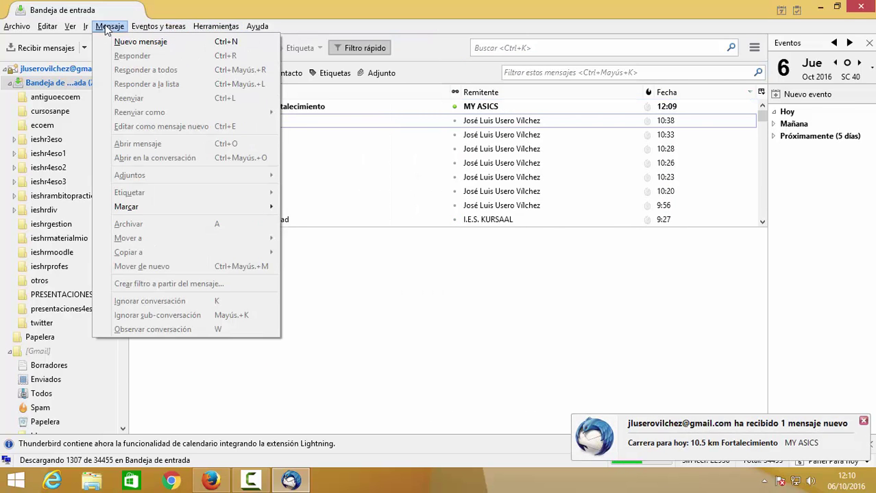
mouse_move(17, 28)
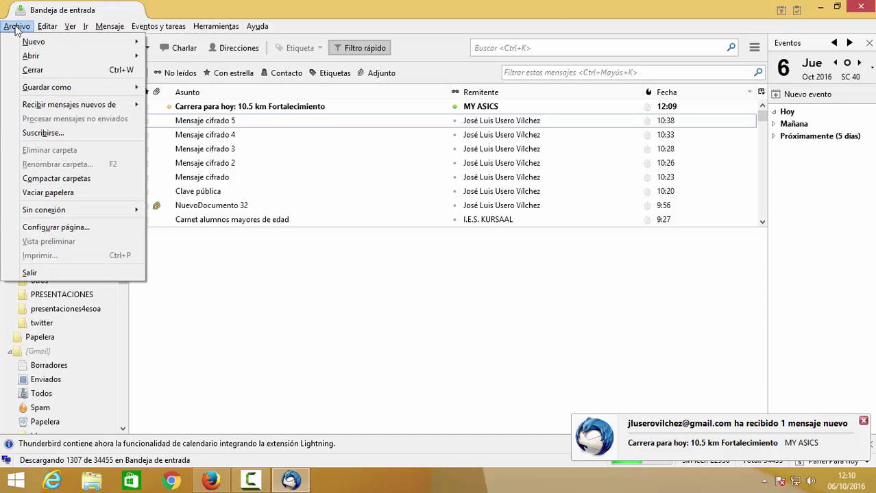
- In Firefox, search Google for 'enigmail' and open the 'Enigmail - Home' result
click(213, 482)
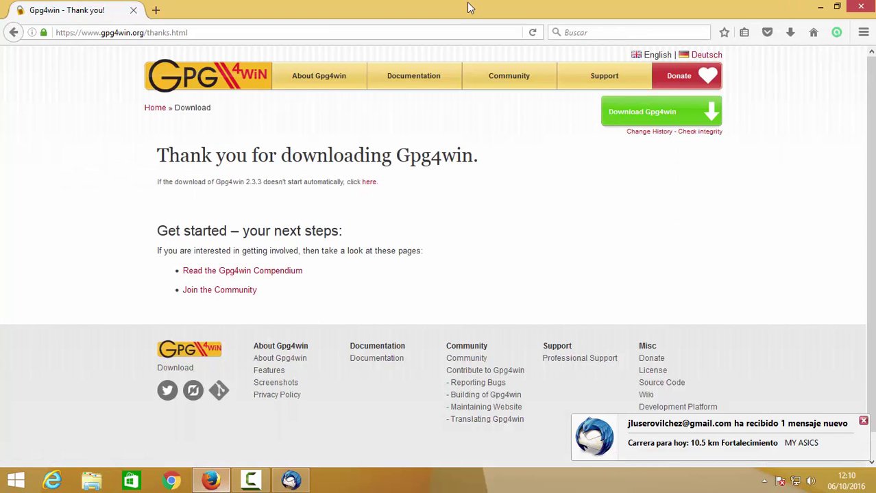
click(221, 31)
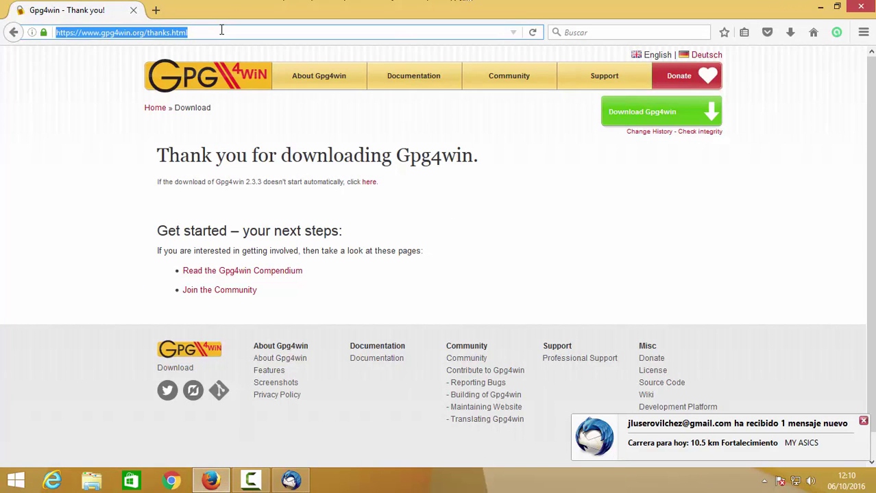
text(enigmail)
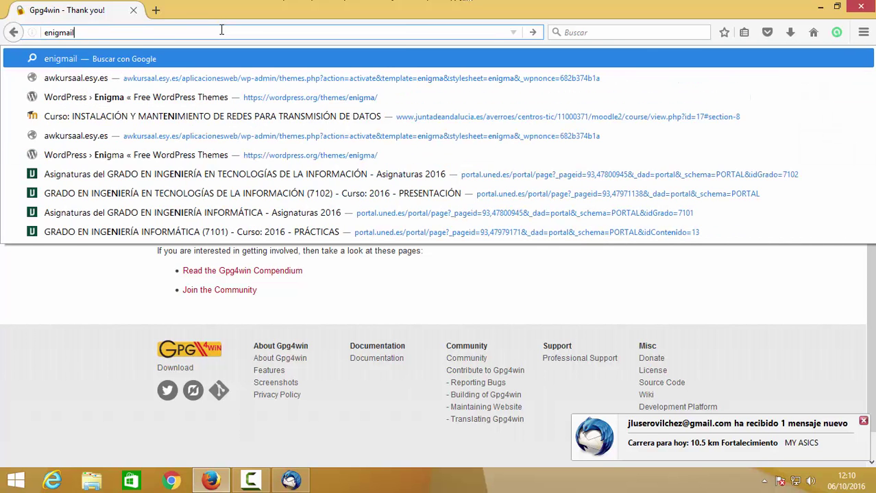
key(Return)
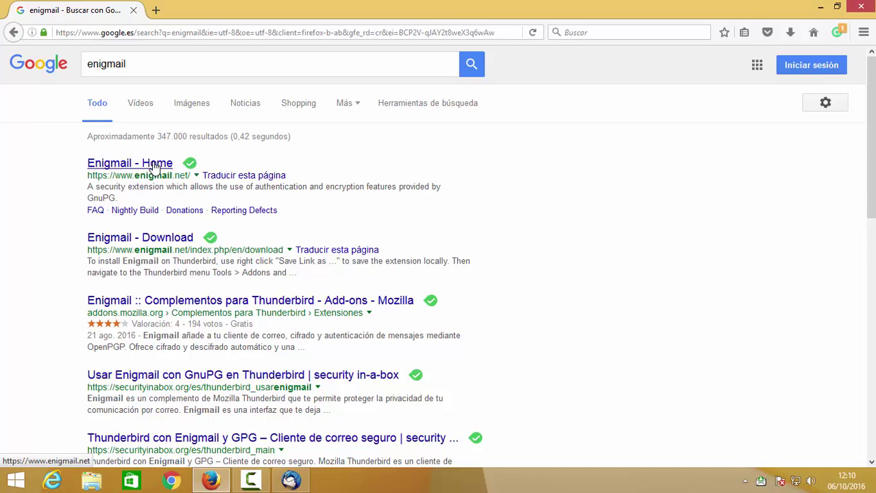
click(153, 164)
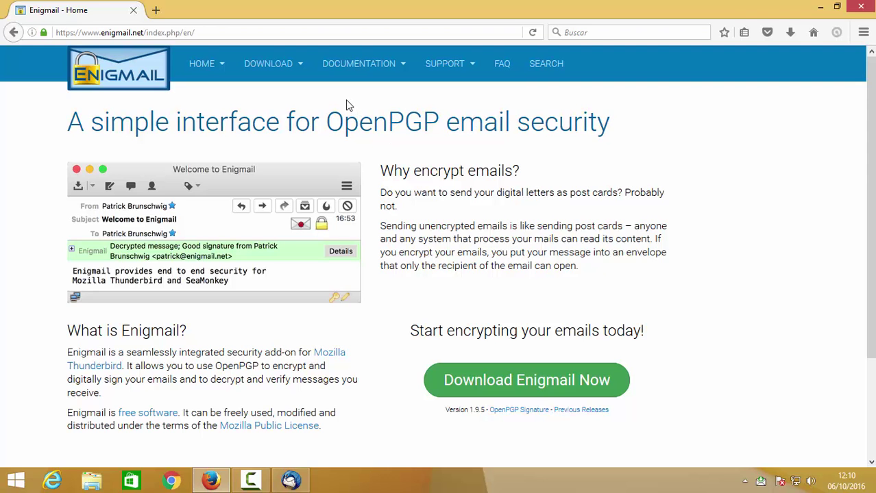
- Download Enigmail 1.9.5, saving the file enigmail-1.9.5-sm+tb.xpi
click(532, 374)
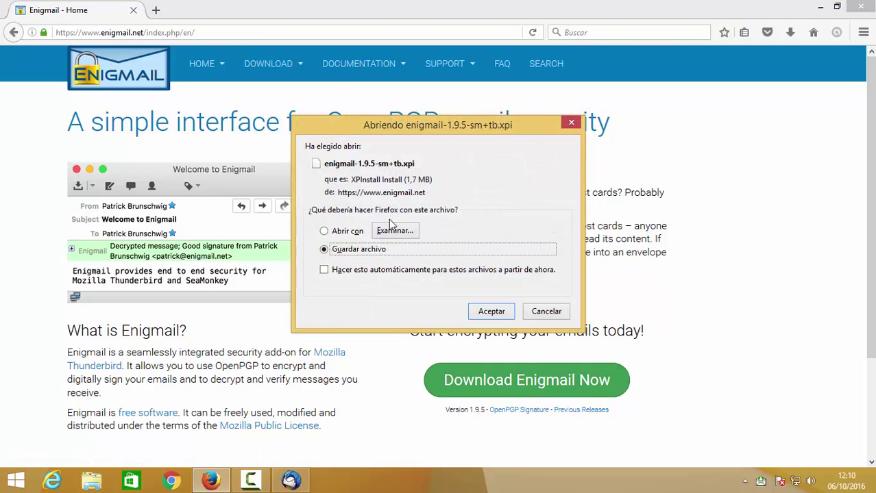
click(505, 316)
click(505, 313)
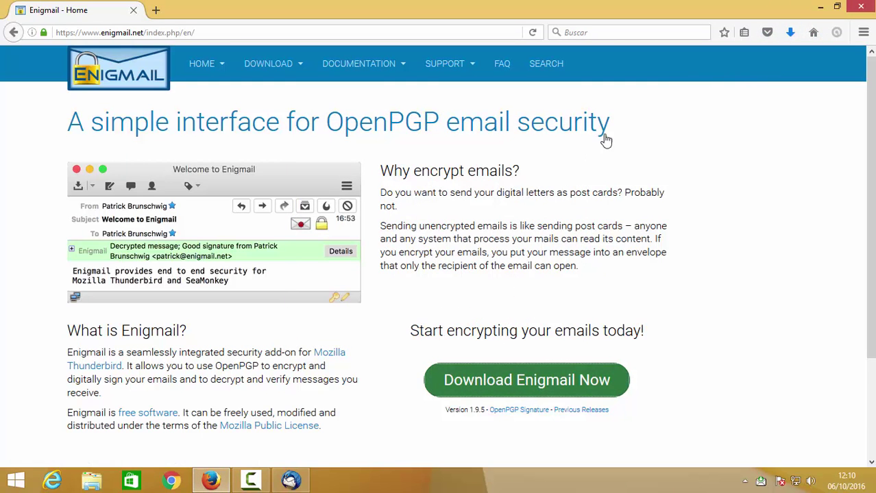
- Try opening the downloaded xpi from the Downloads panel, then return to Thunderbird
click(790, 32)
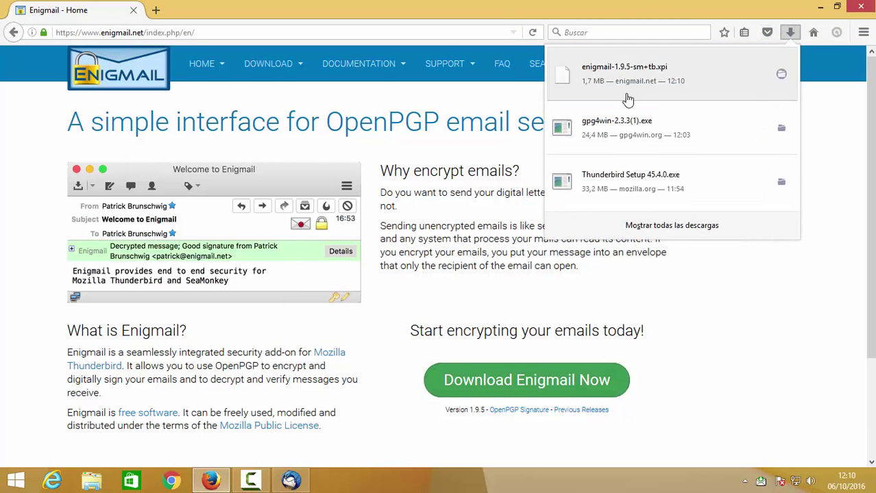
click(631, 87)
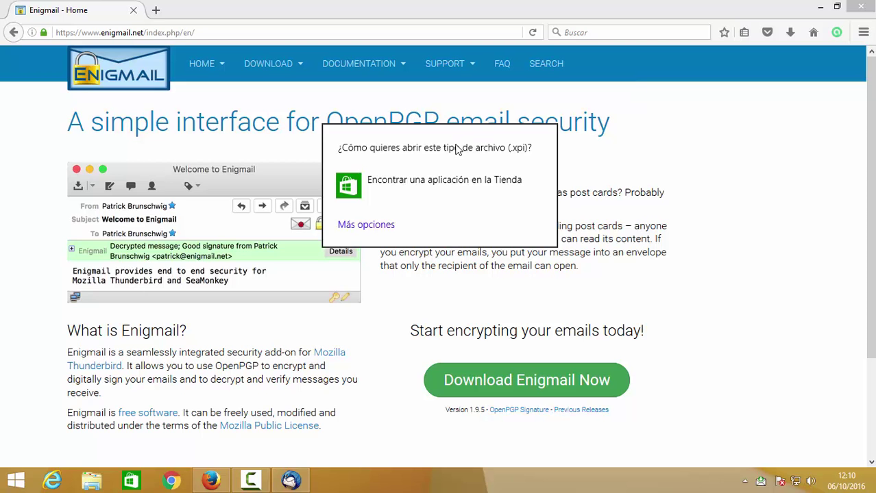
click(664, 172)
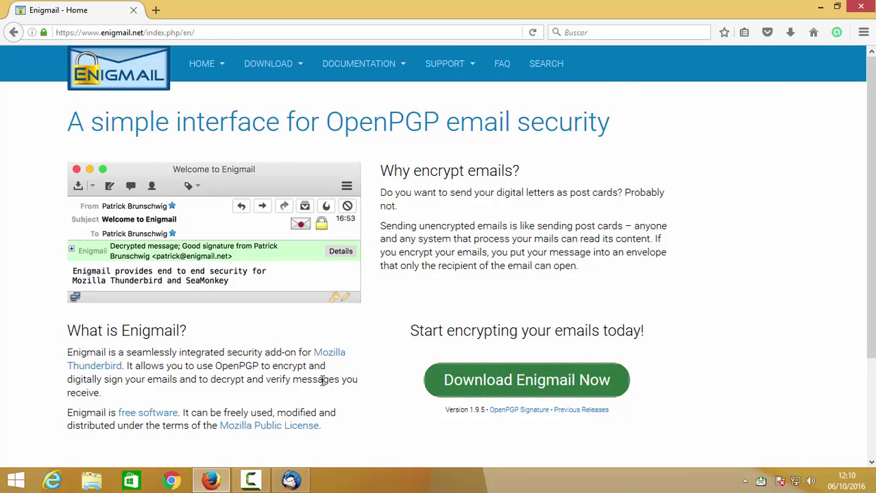
click(291, 481)
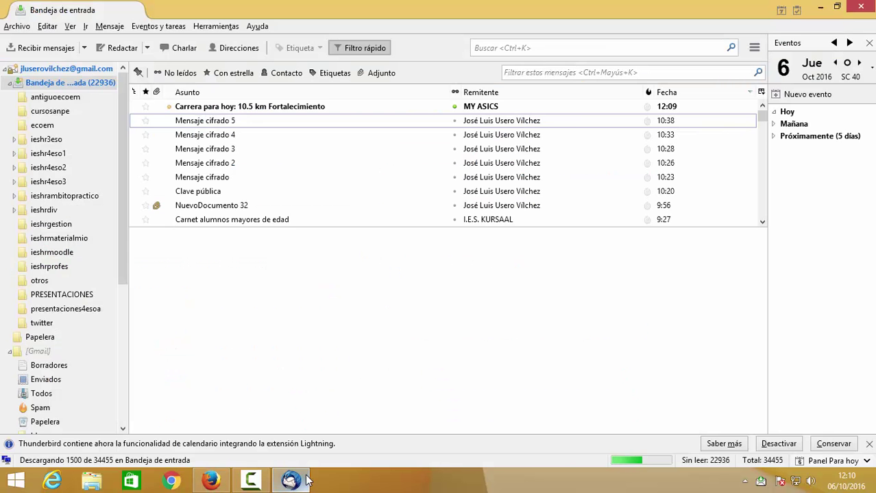
- Open Herramientas > Complementos, search for Enigmail, install it and restart Thunderbird
click(226, 26)
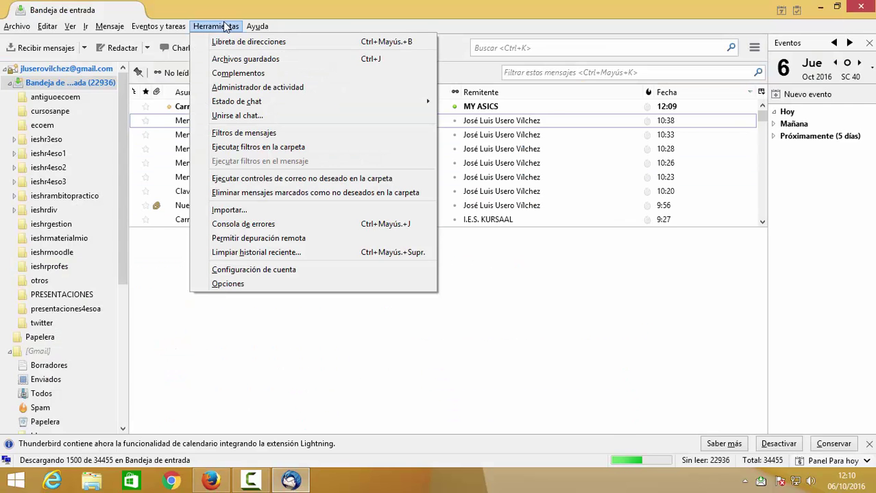
click(248, 74)
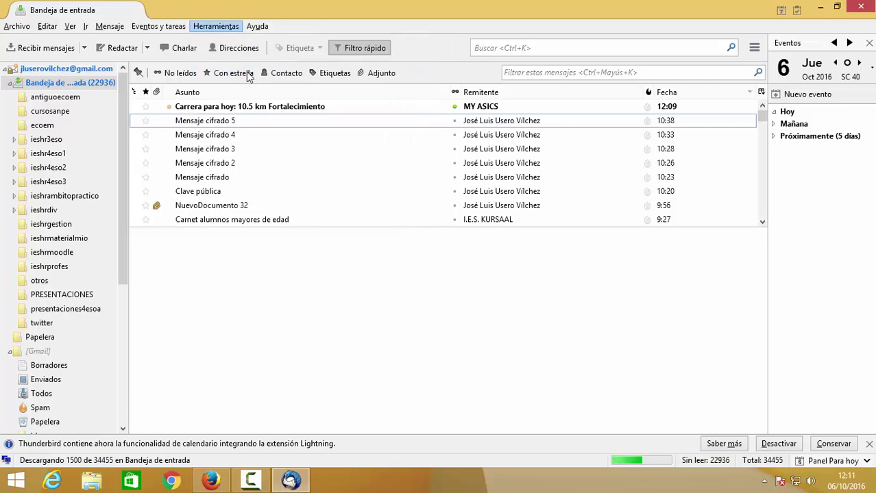
click(580, 62)
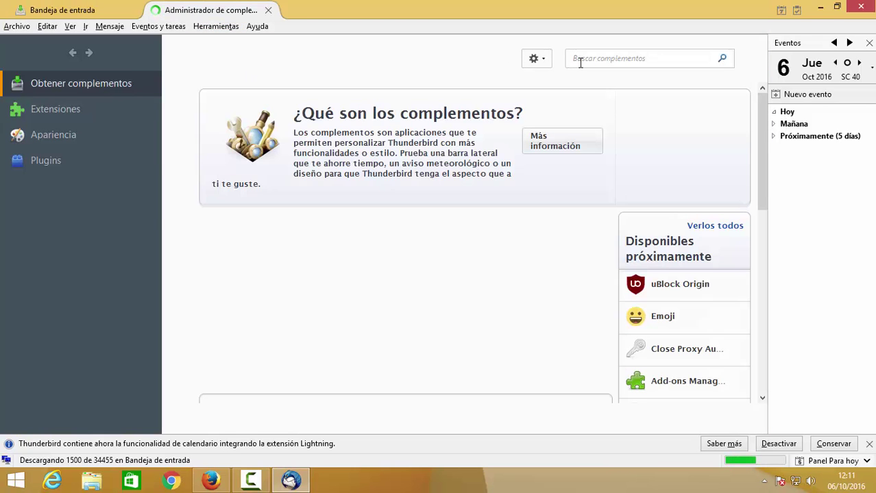
text(emoj)
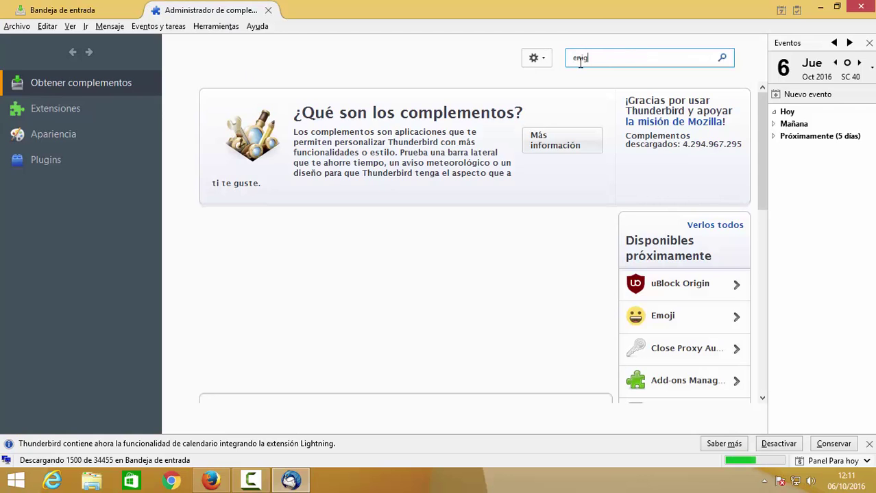
key(Return)
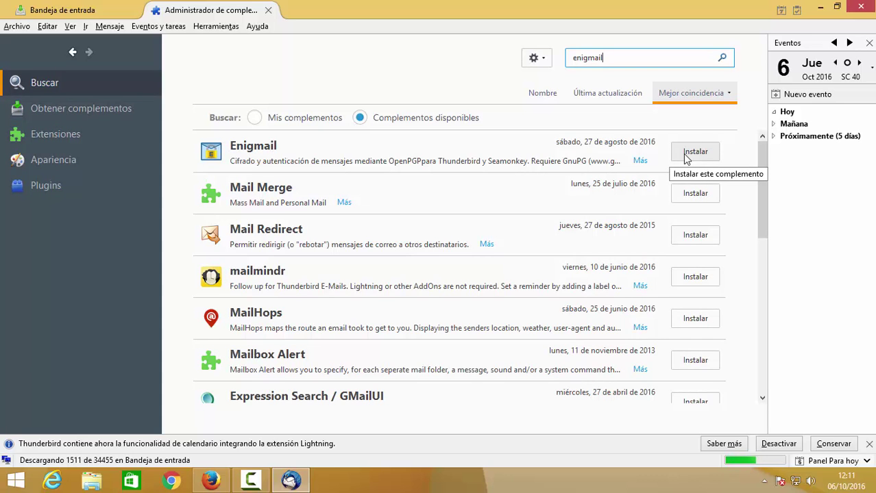
click(695, 152)
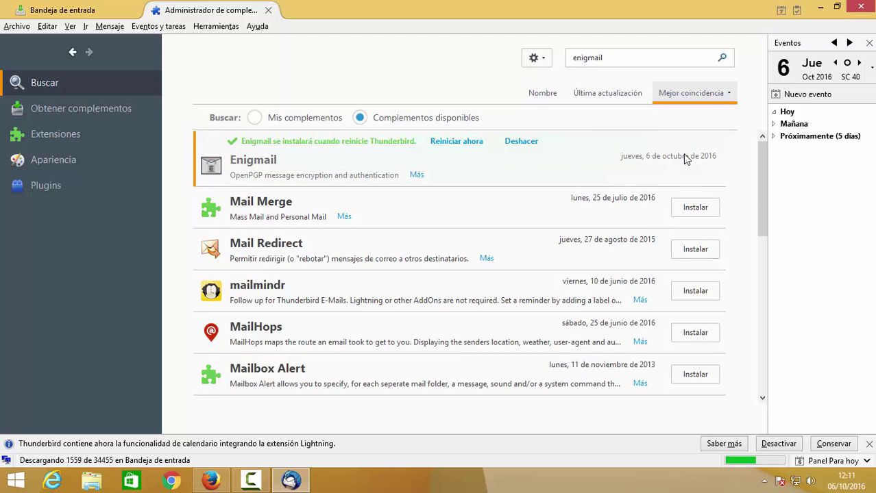
click(455, 141)
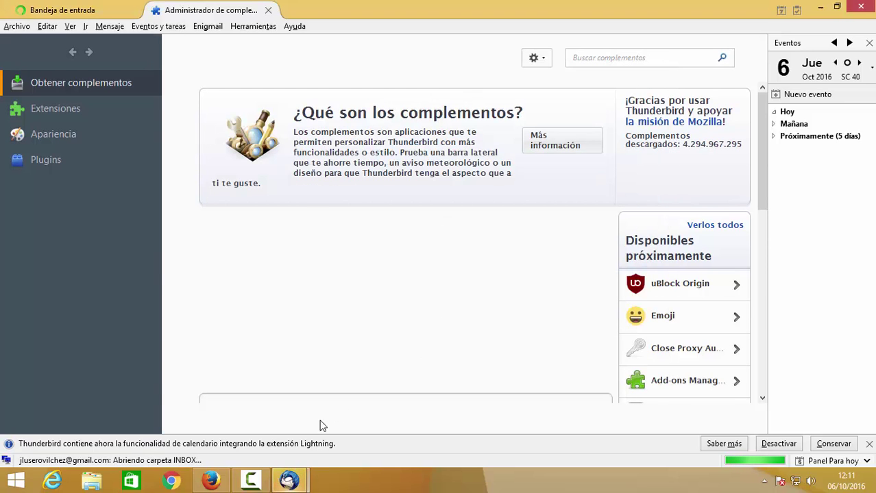
- Complete the Enigmail wizard with the standard configuration and the existing OpenPGP key
mouse_move(289, 480)
click(343, 444)
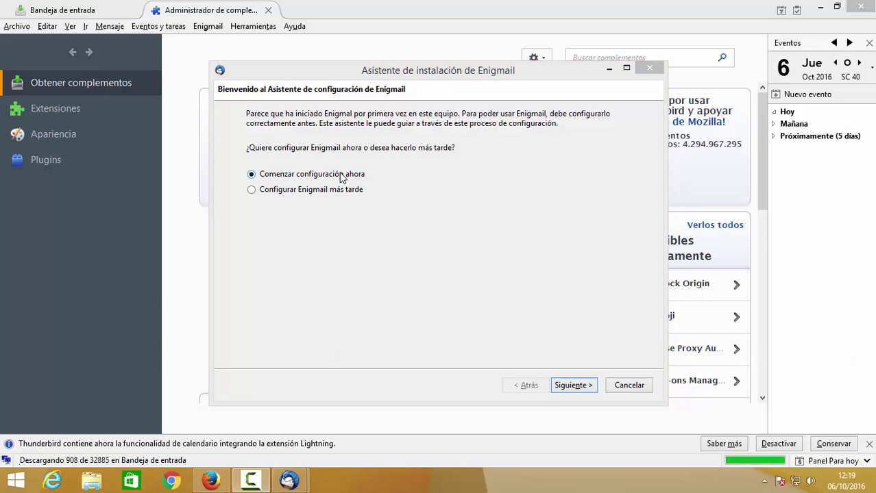
click(574, 385)
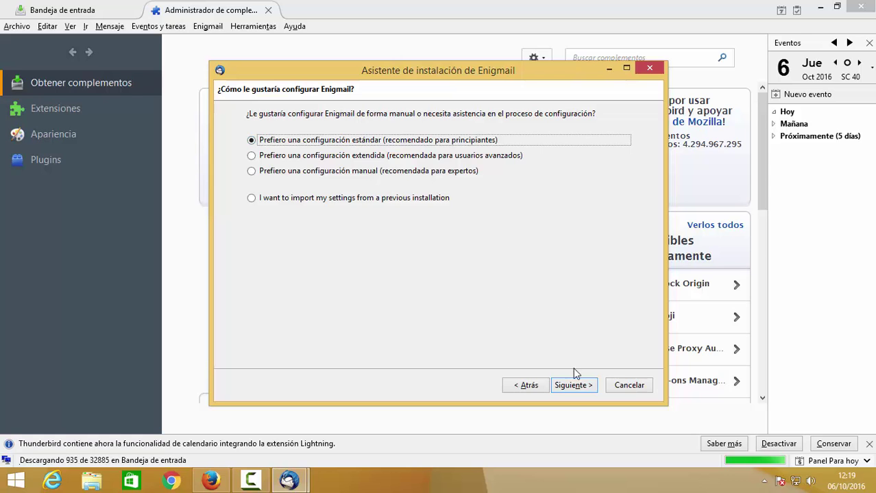
click(582, 391)
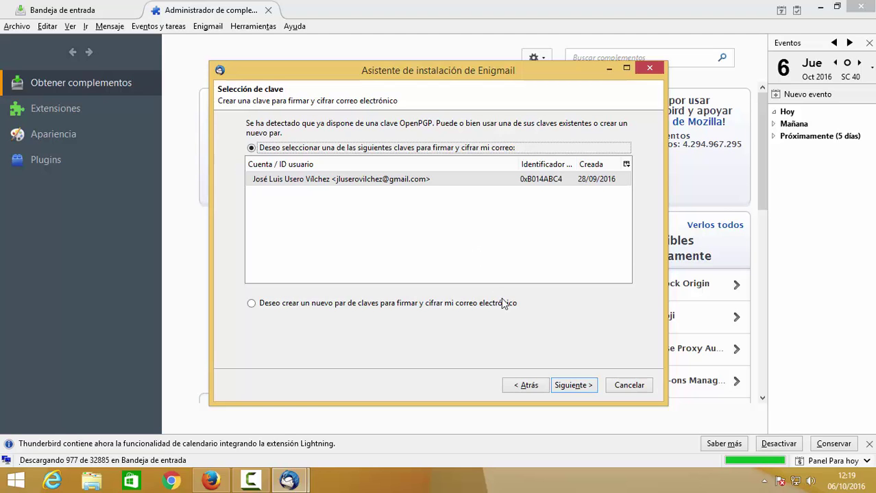
click(573, 386)
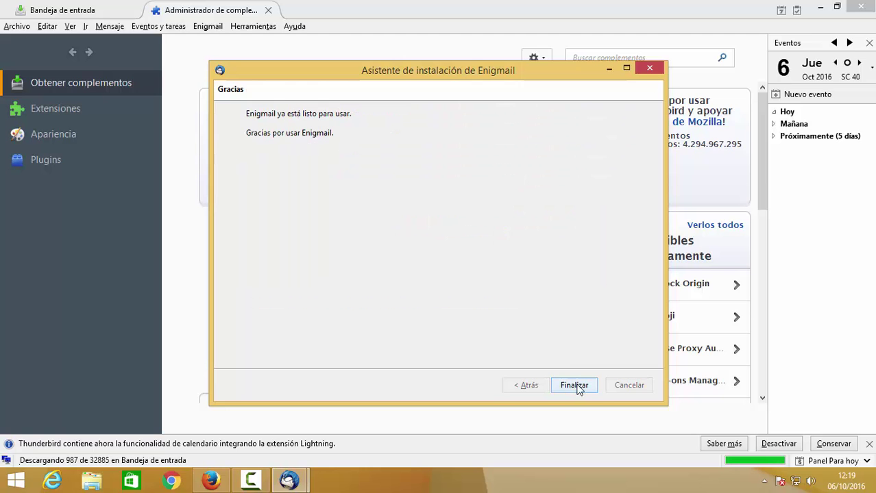
click(579, 386)
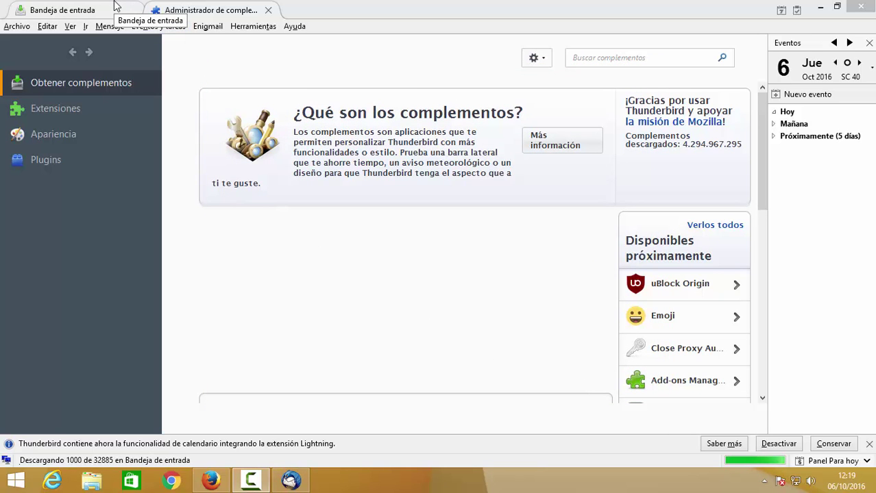
- Close the add-ons manager, view key B014ABC4 in Enigmail > Administración de claves, then close it
click(268, 9)
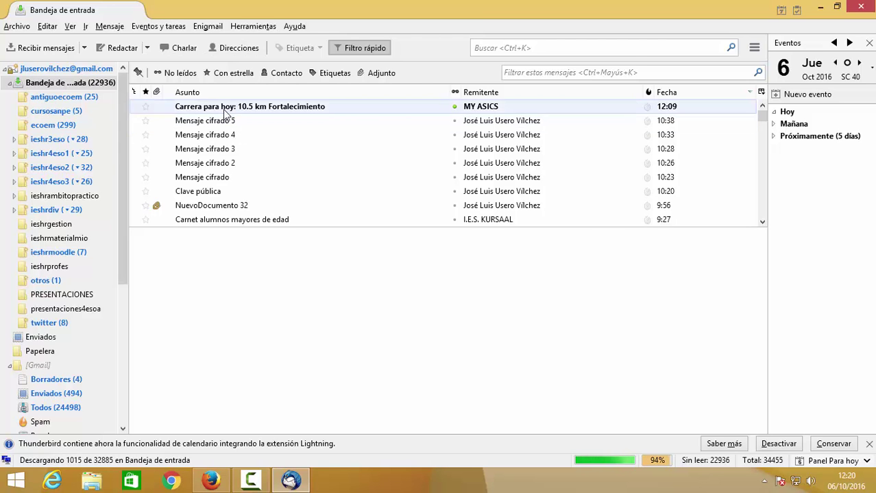
click(206, 28)
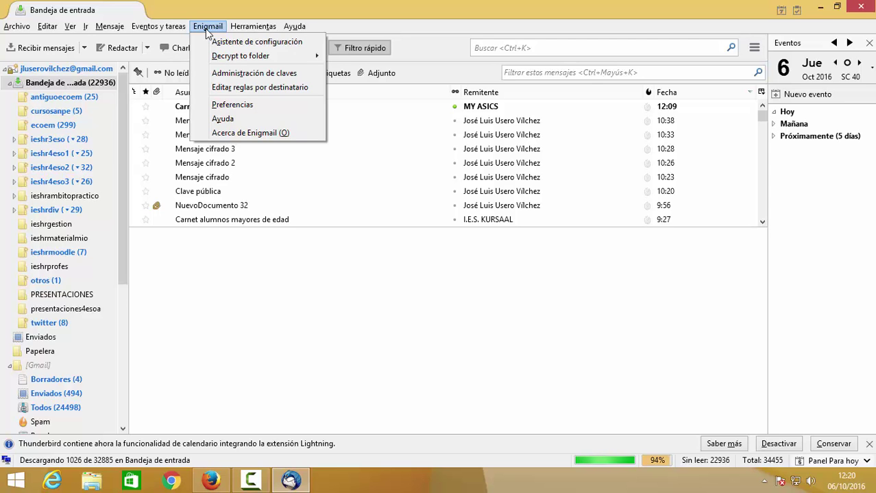
click(241, 74)
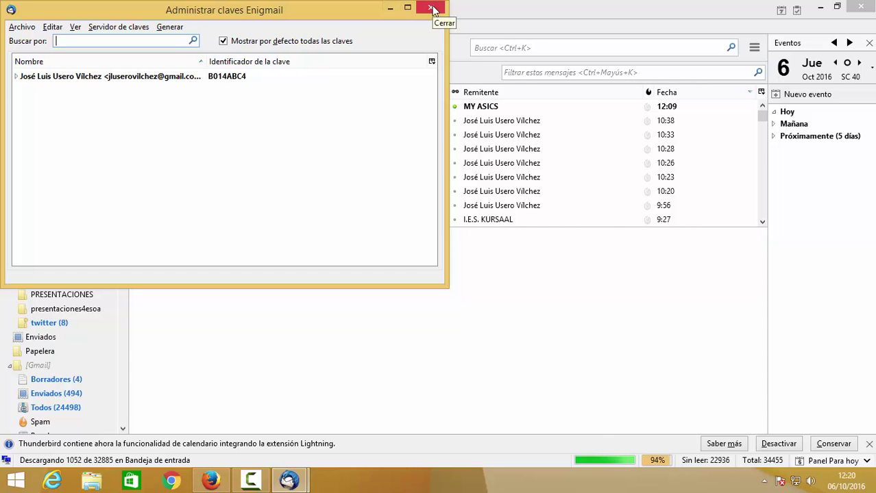
click(432, 9)
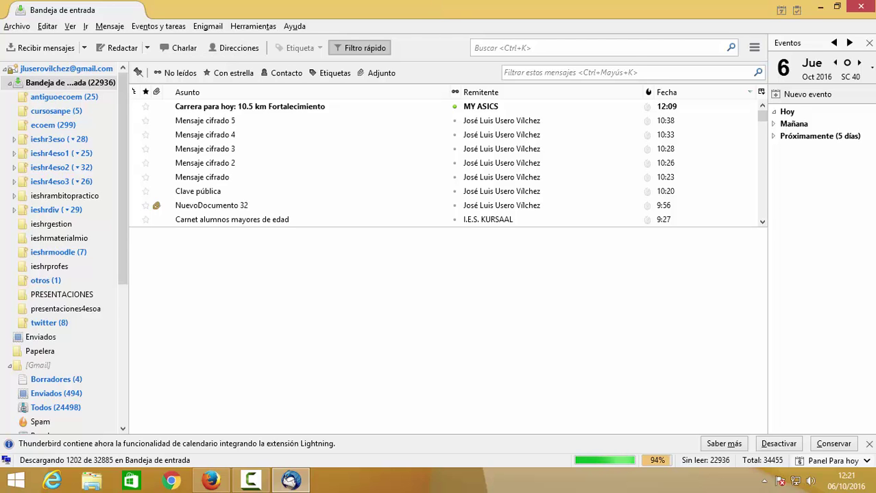
click(208, 26)
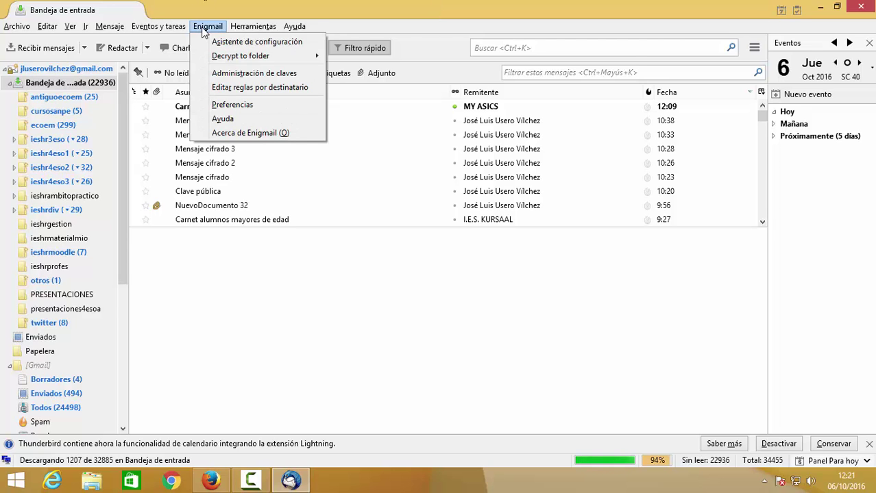
- Open Enigmail key management and right-click the personal key B014ABC4 to see its actions
click(246, 73)
click(180, 80)
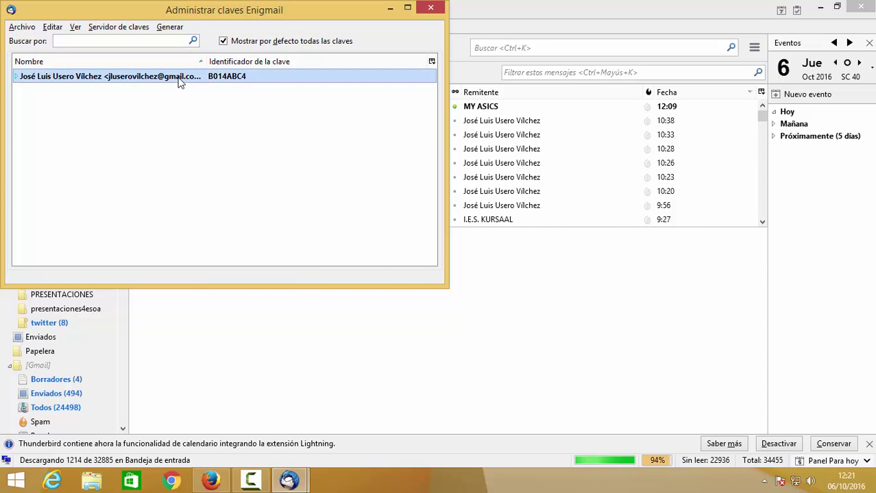
right_click(180, 81)
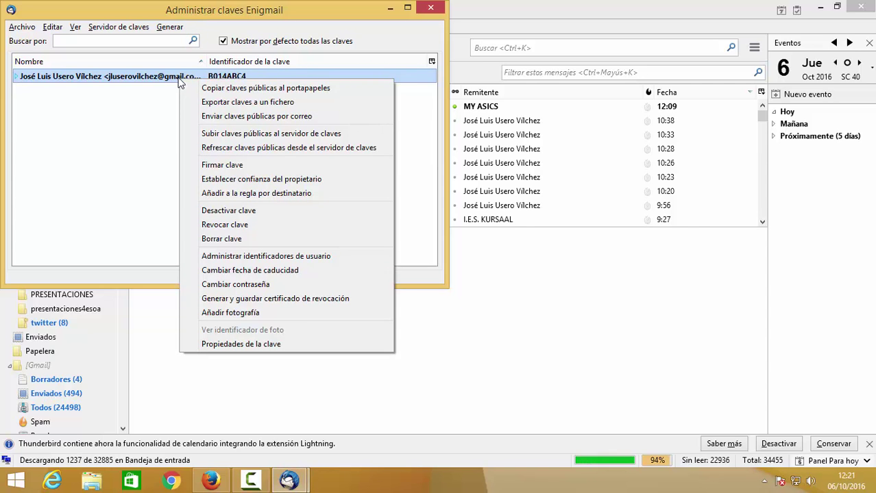
- Start emailing the public key, addressed to CFGM plus your own e-mail address
click(232, 118)
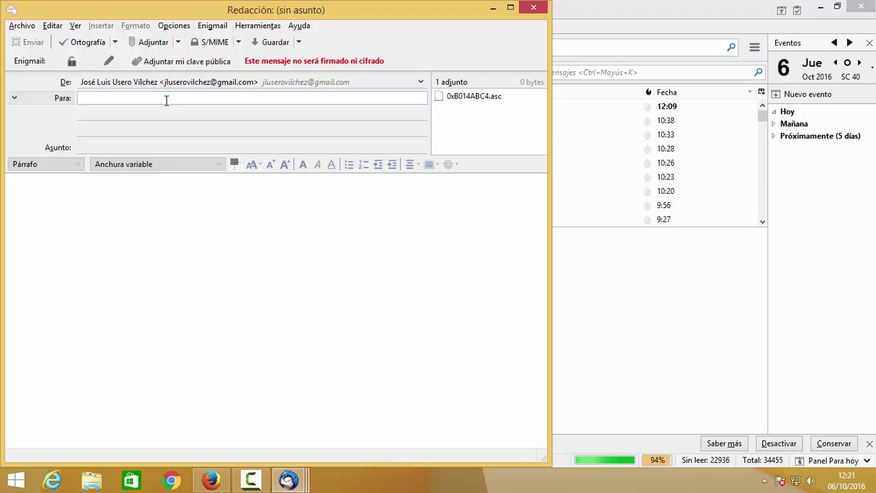
text(cfgm <CFGM>)
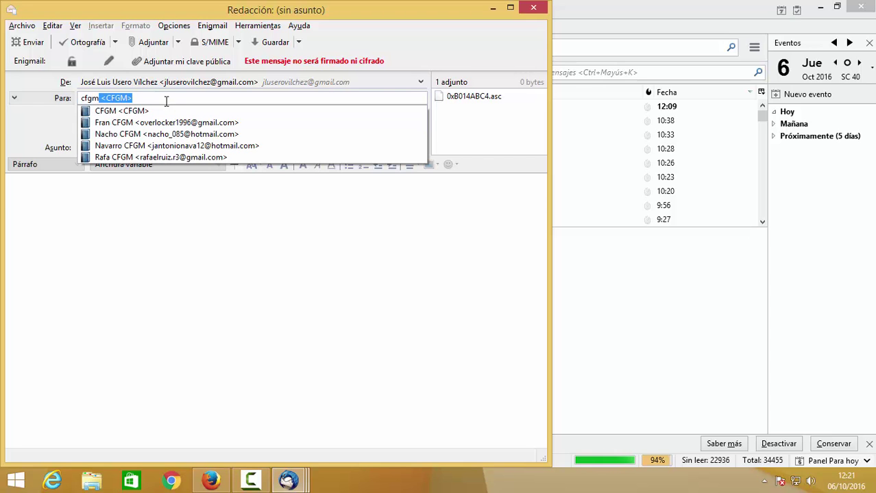
click(156, 115)
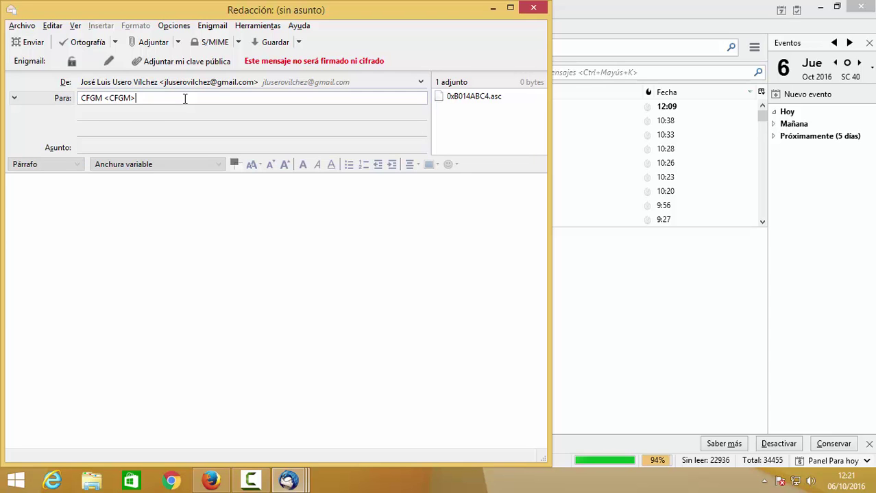
text(;c)
key(BackSpace)
key(BackSpace)
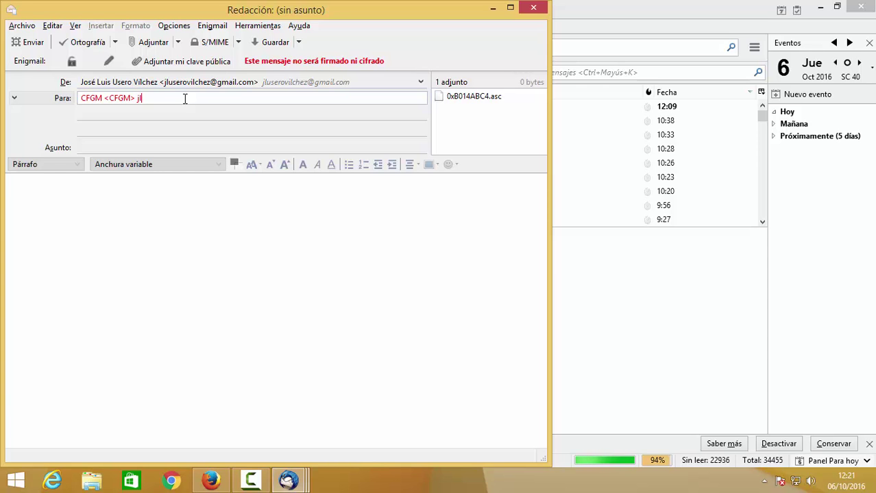
key(Tab)
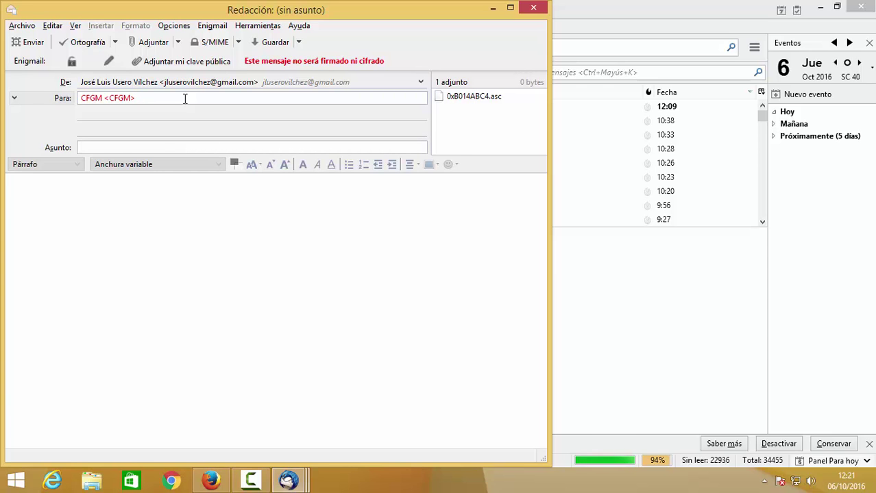
click(185, 99)
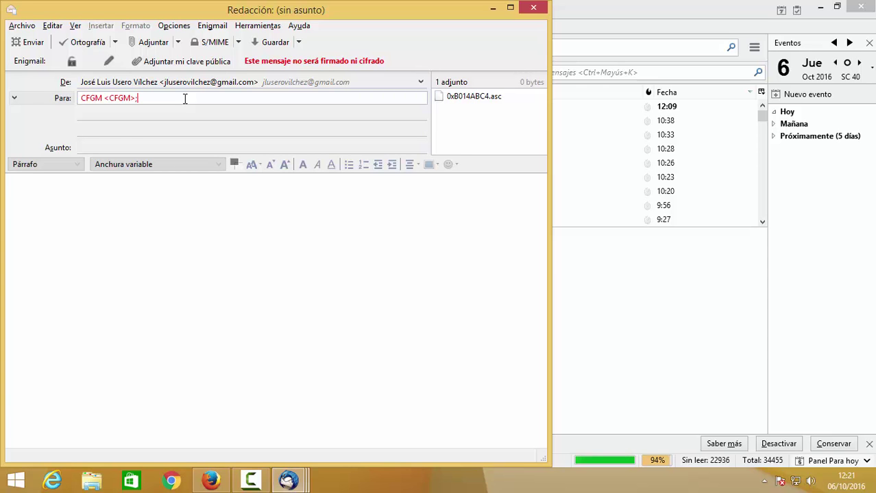
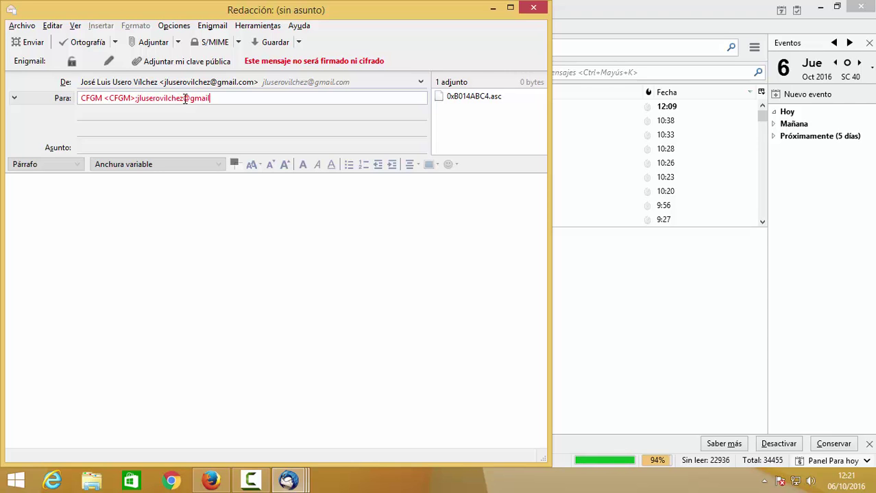
key(Tab)
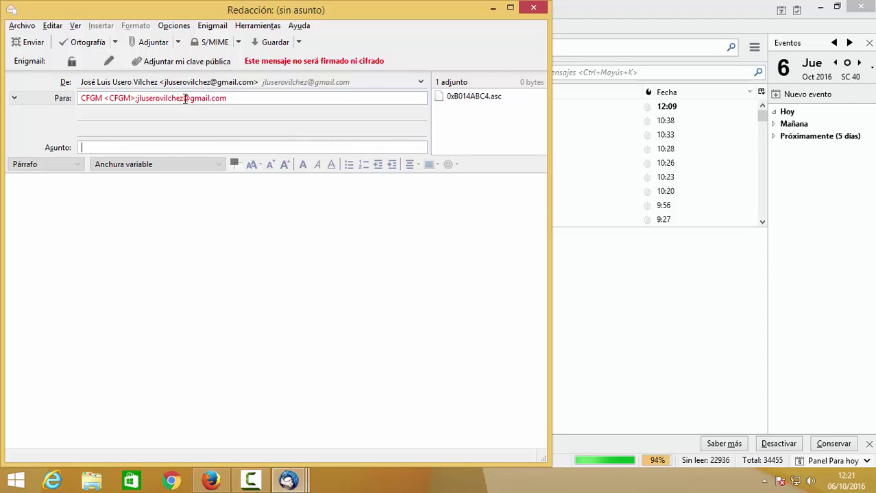
- Enter subject 'Clave pública', body 'Ésta es mi clave pública.', and send the message
text(Clav)
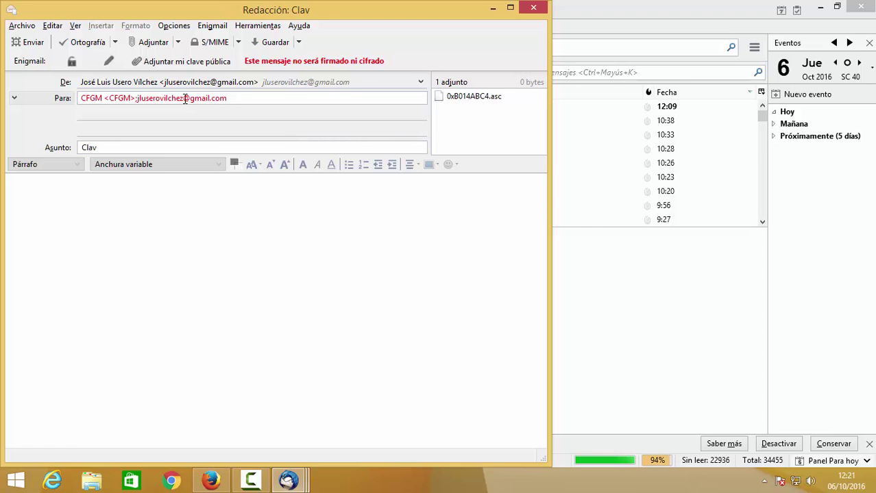
text(e pública)
key(Tab)
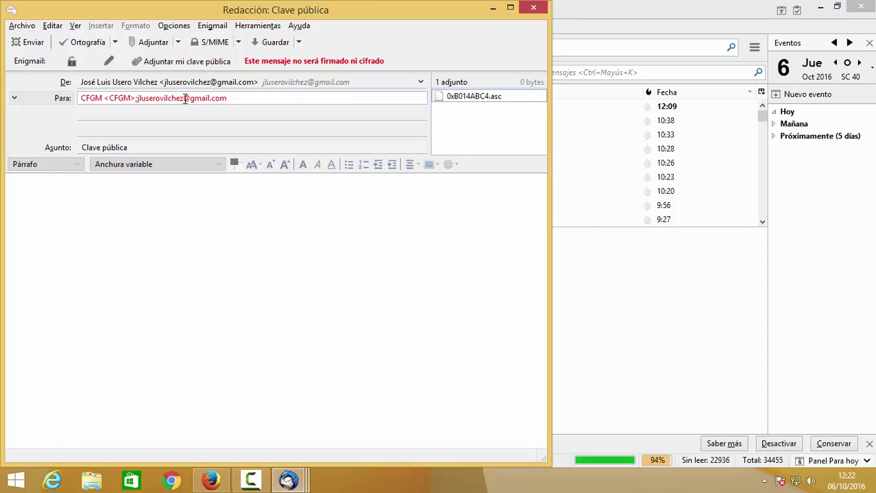
click(118, 285)
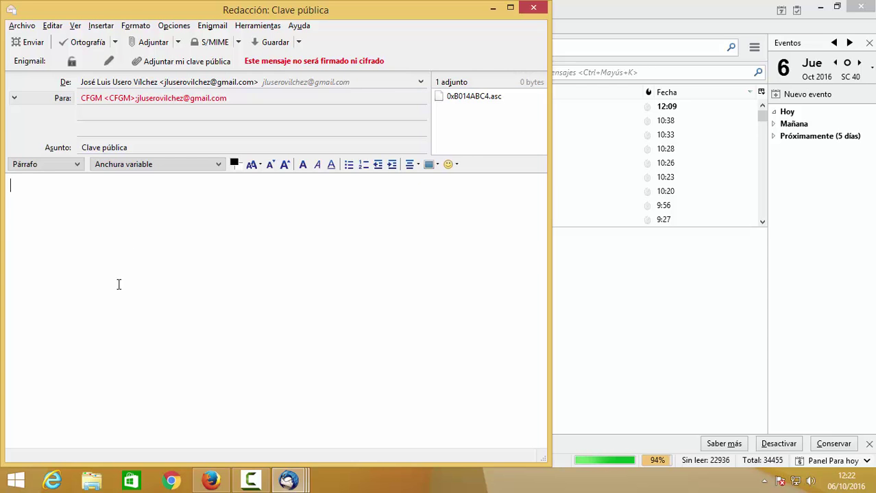
text(E)
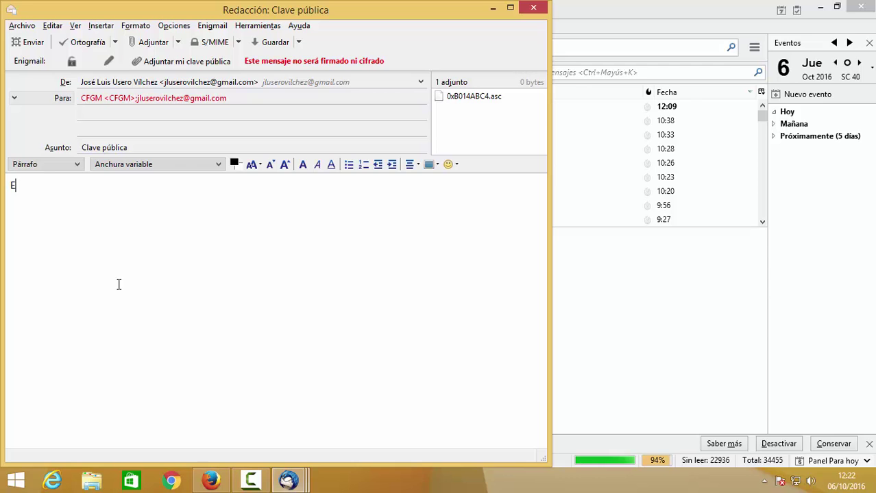
key(BackSpace)
text(Ésta es mi cl)
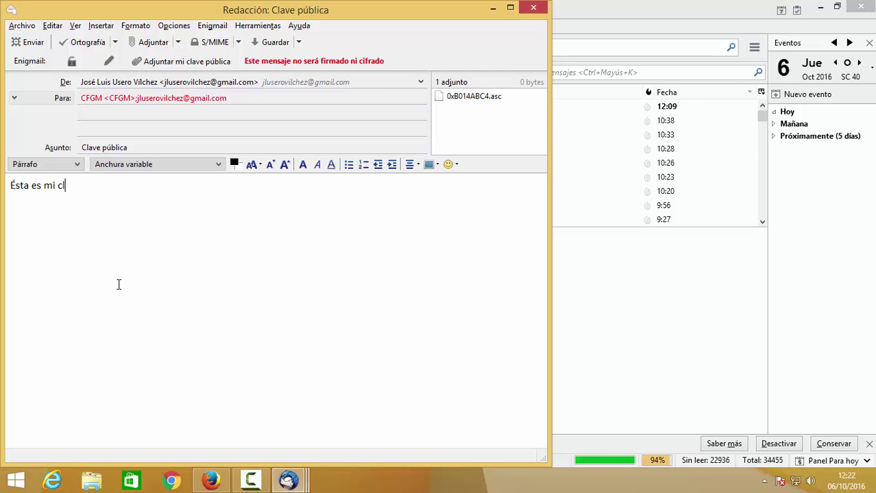
text(ave pública.)
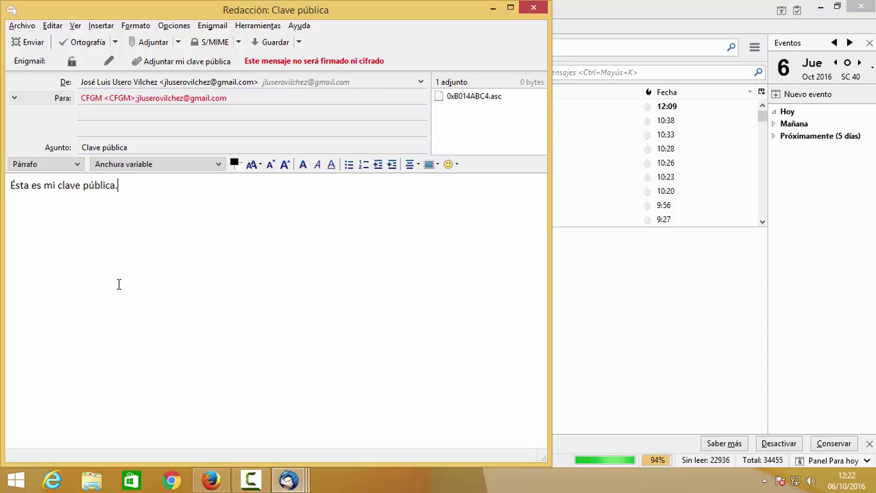
click(32, 43)
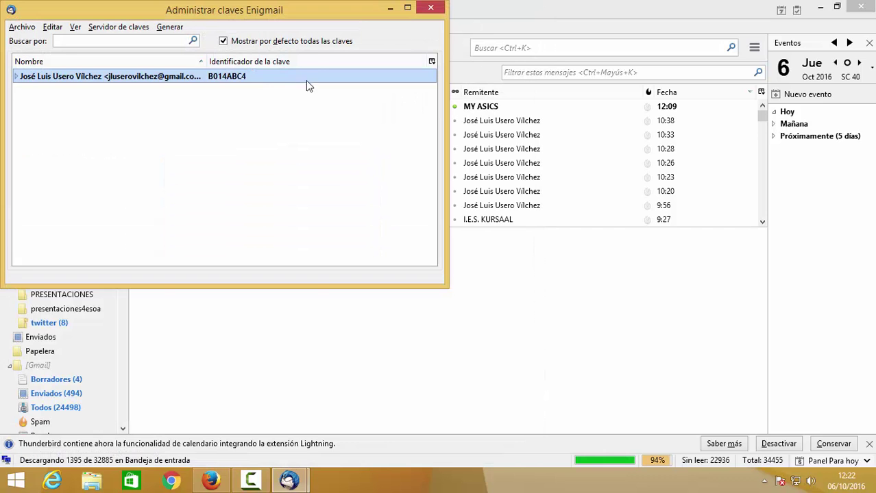
- Move aside and close the Enigmail key manager, then fetch new mail with Recibir mensajes
drag(322, 12, 387, 75)
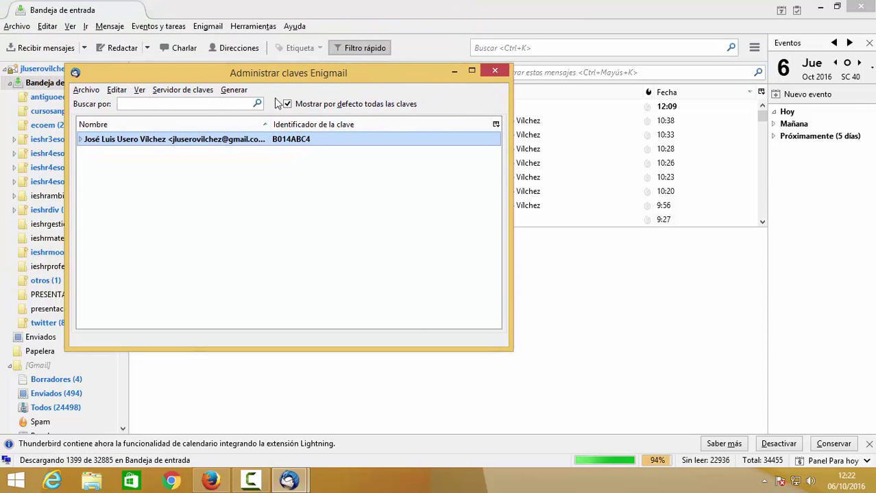
click(494, 70)
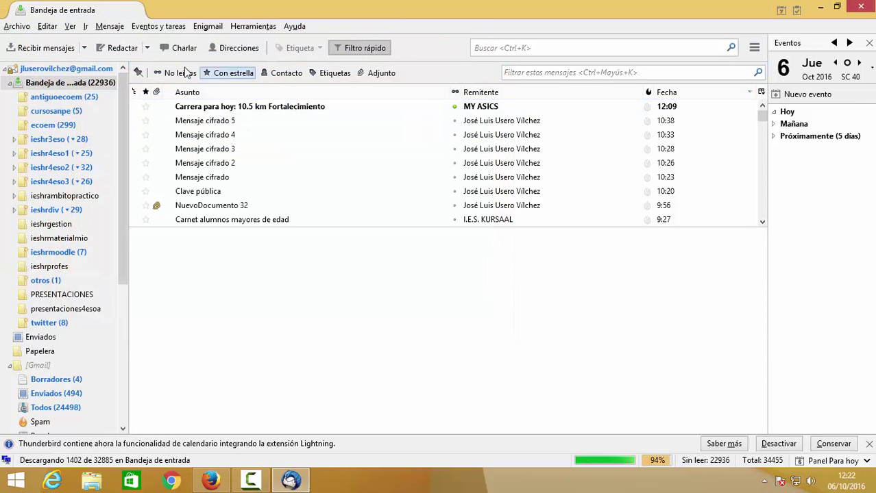
click(59, 48)
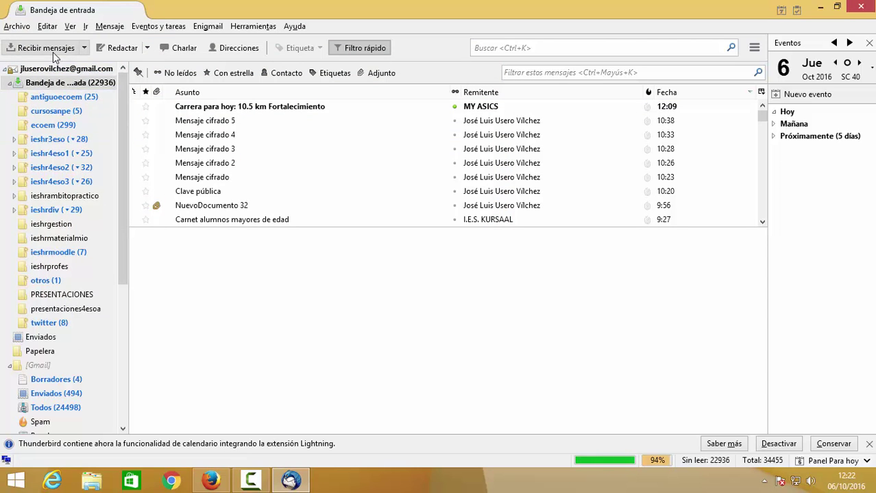
click(118, 48)
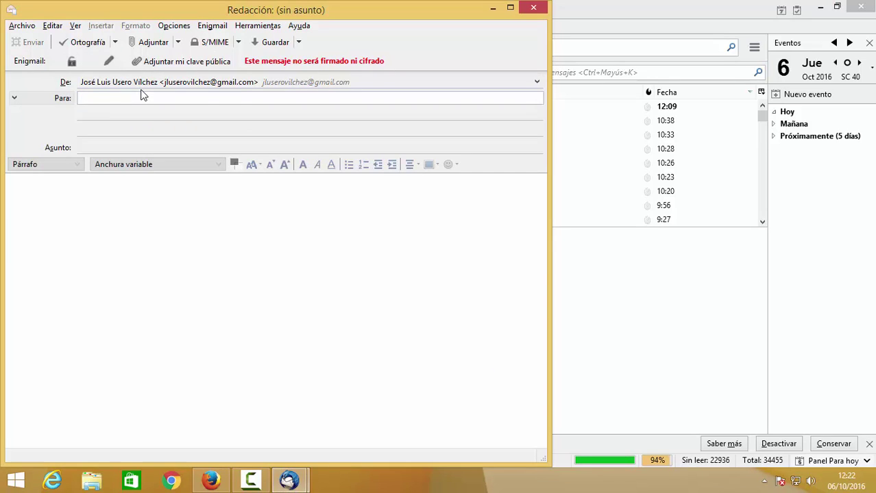
text(c)
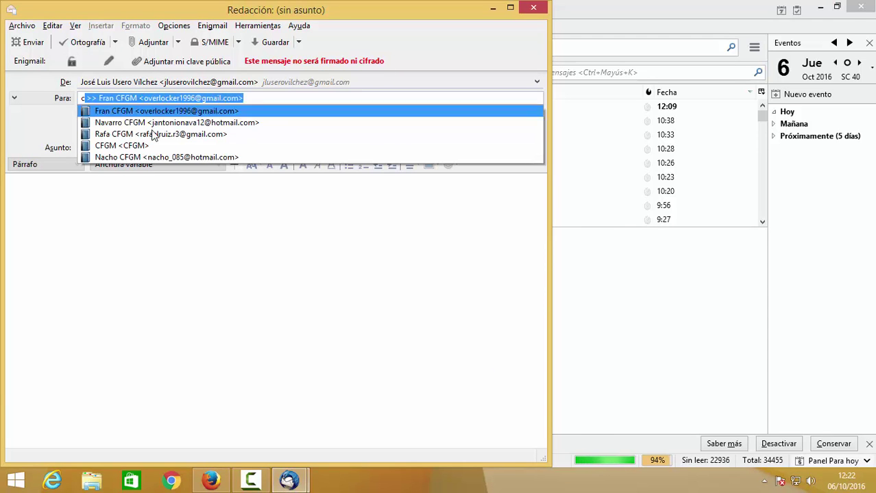
click(151, 146)
click(140, 146)
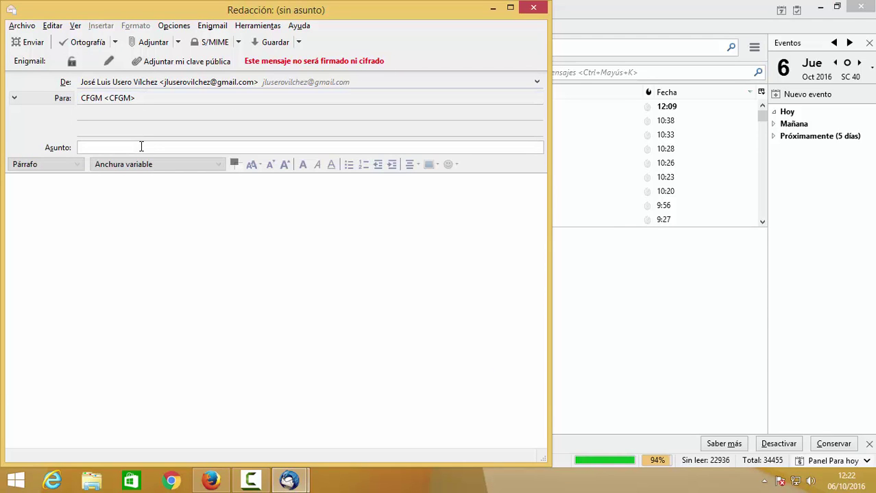
text(Mi clave públi)
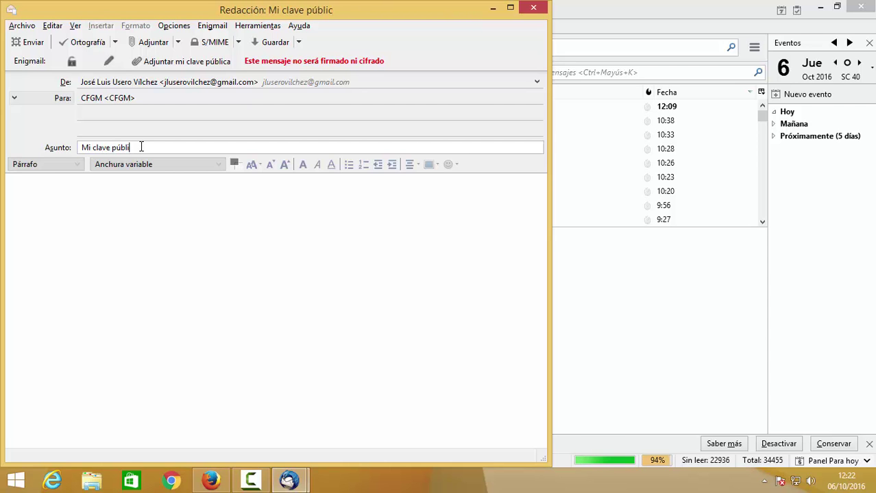
text(ca 2)
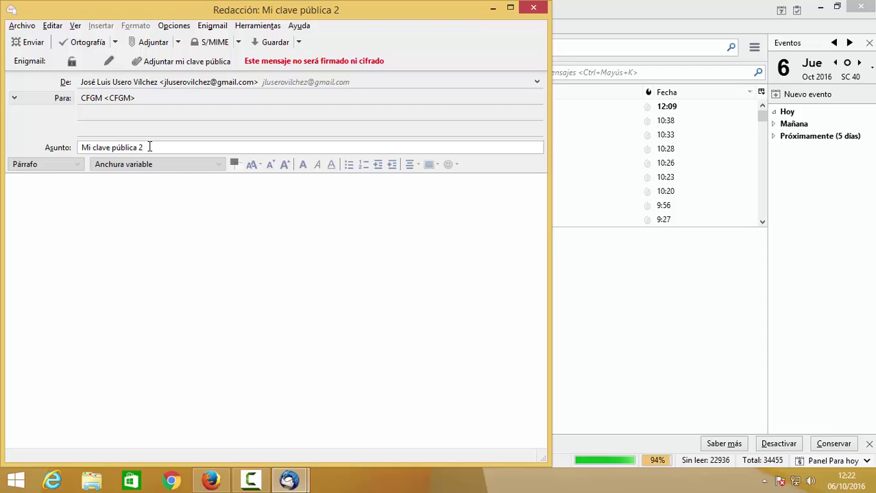
click(533, 7)
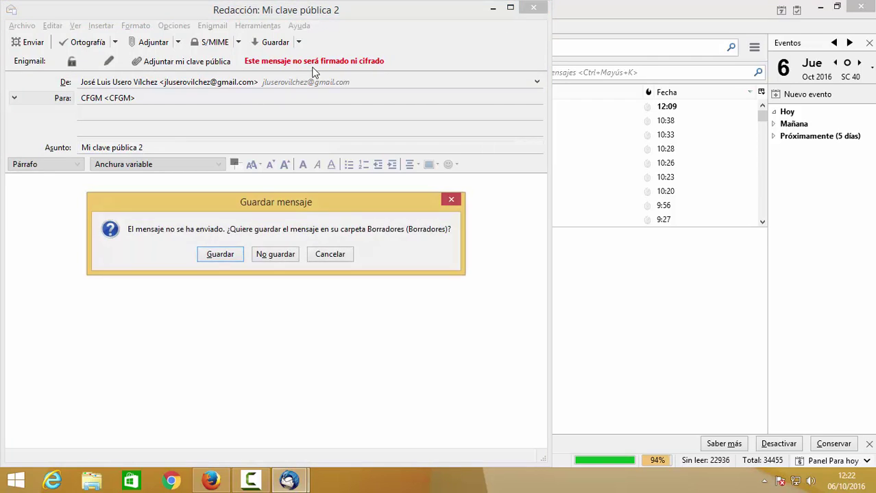
click(275, 254)
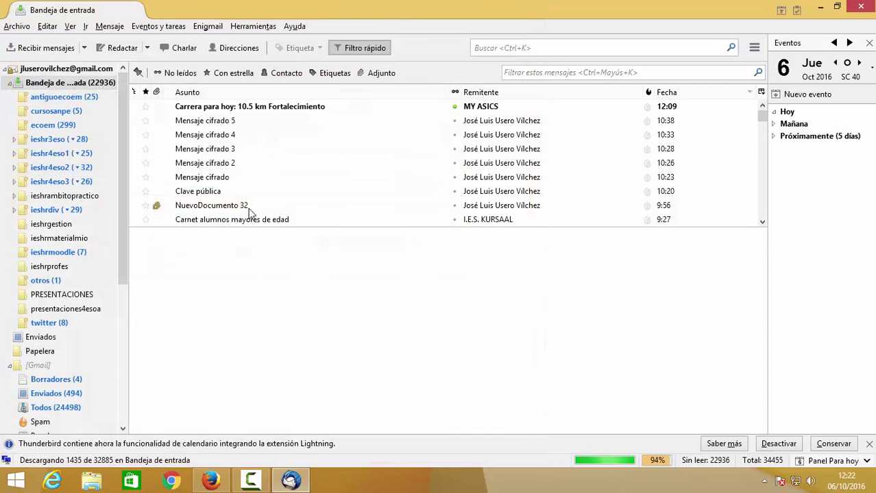
click(60, 47)
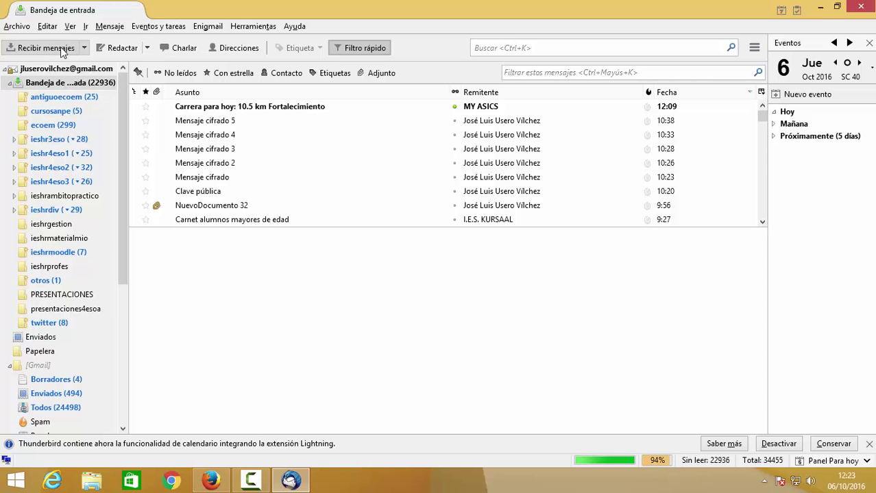
- Address a new message to your own e-mail, attach your public key, and title it 'Mi propia clave pública'
click(120, 52)
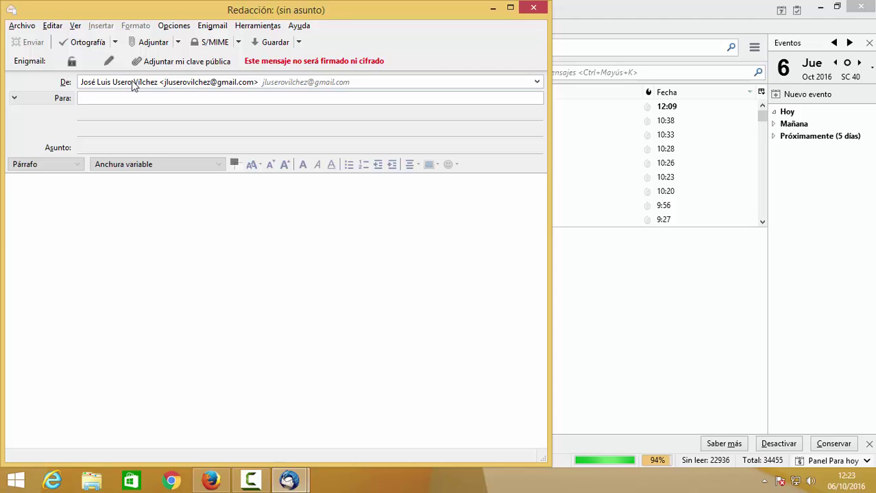
text(jlu)
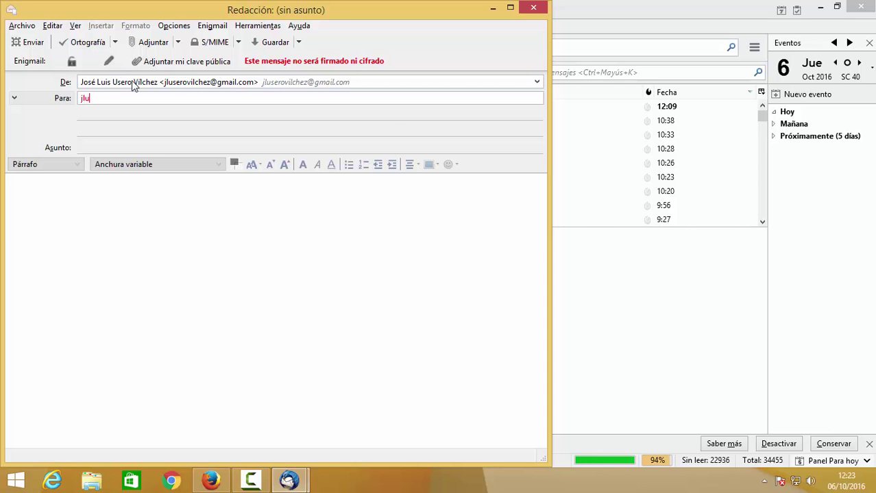
click(169, 65)
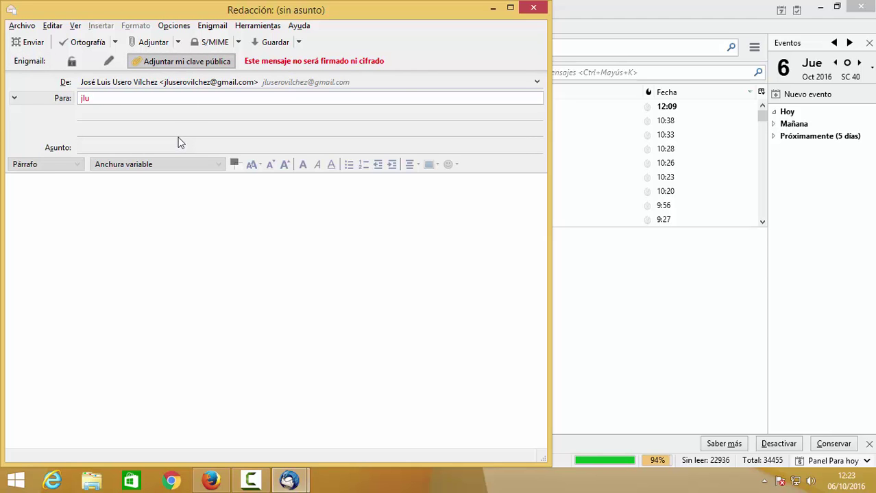
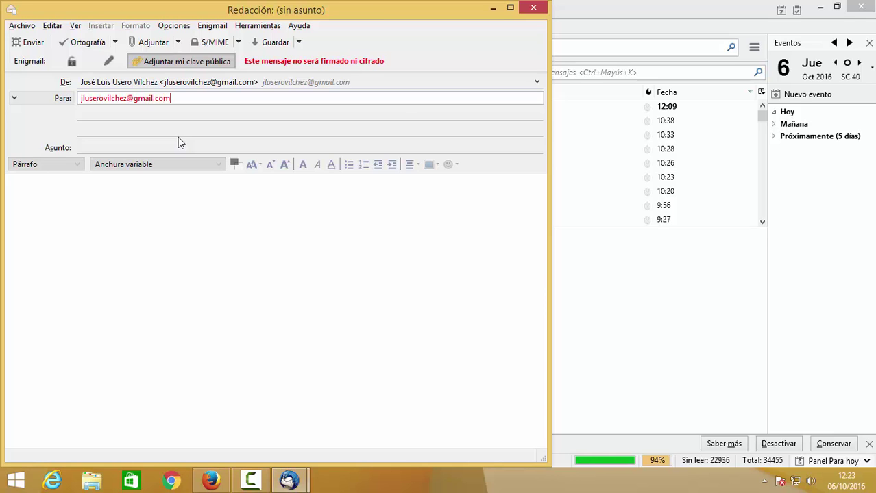
click(177, 143)
text(Mi propi)
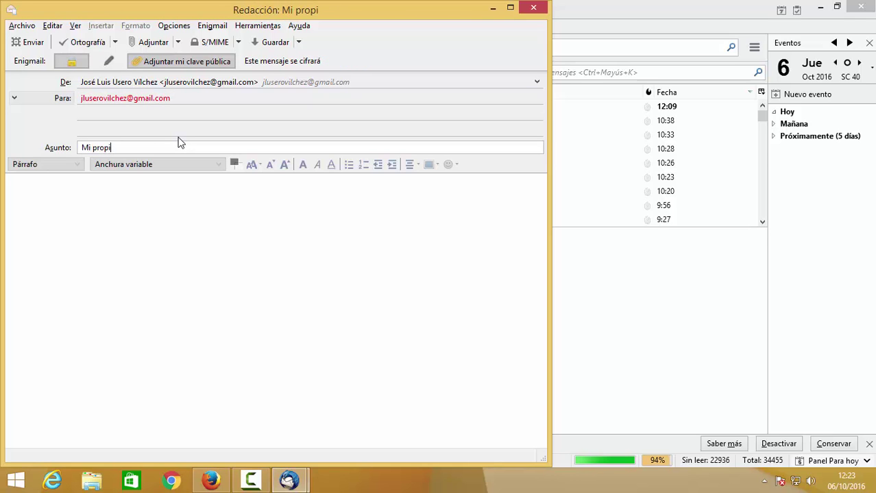
text(a clave pública)
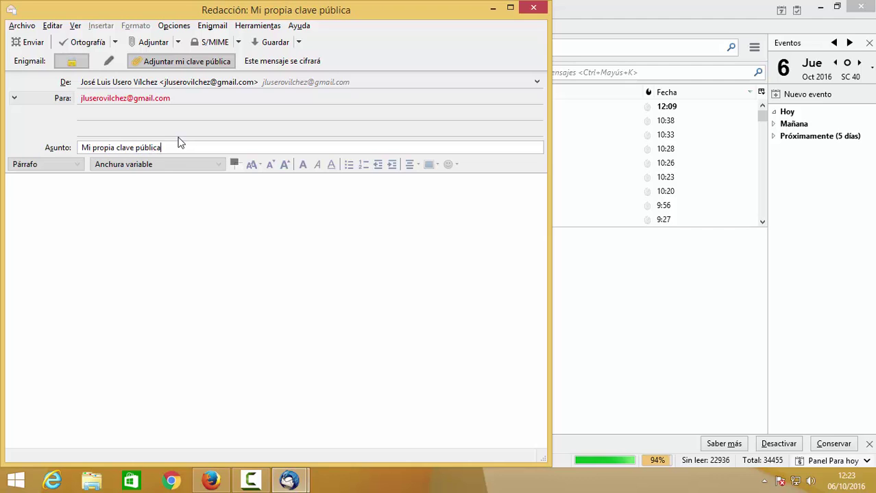
- Turn off Enigmail encryption, write the body 'adfasdf', and send the message
key(Tab)
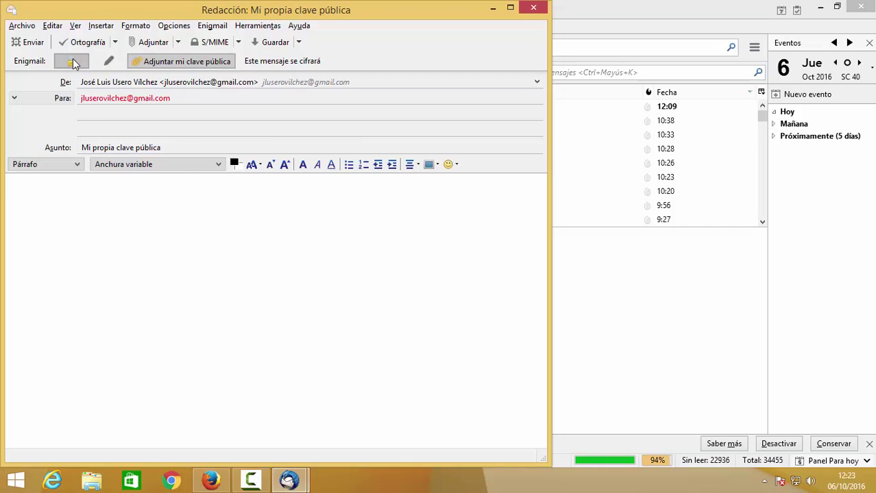
click(72, 61)
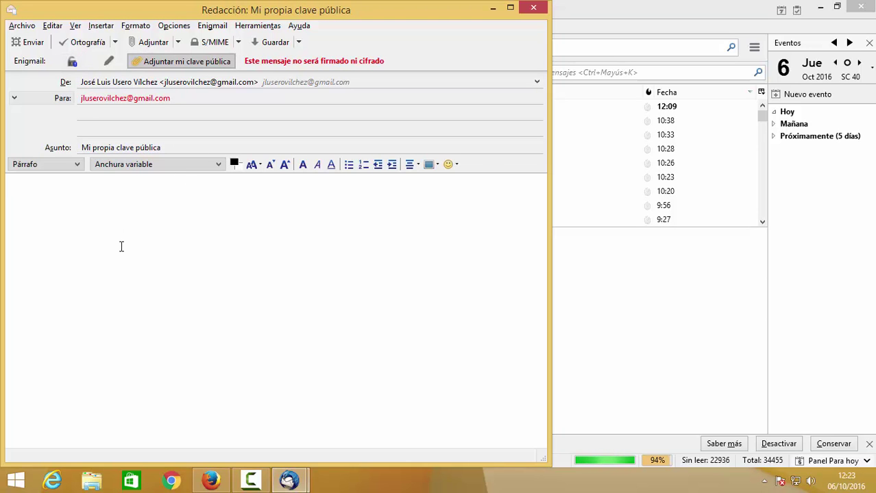
text(adfasdf)
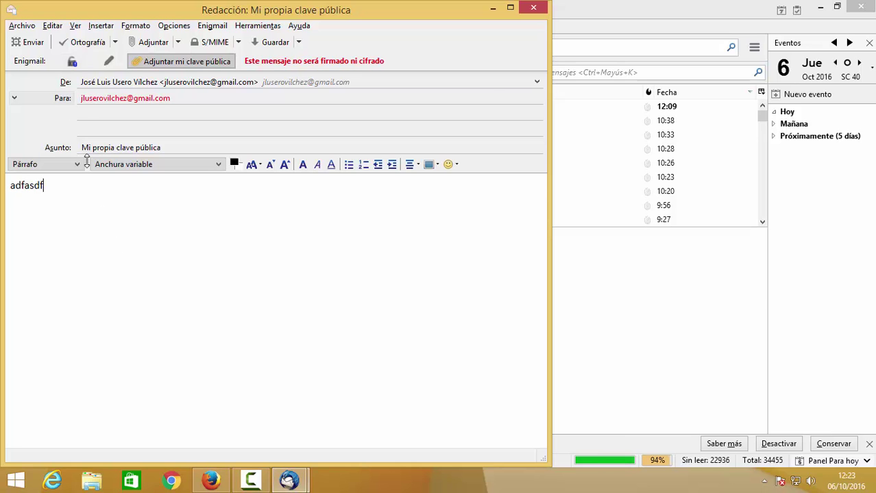
click(33, 43)
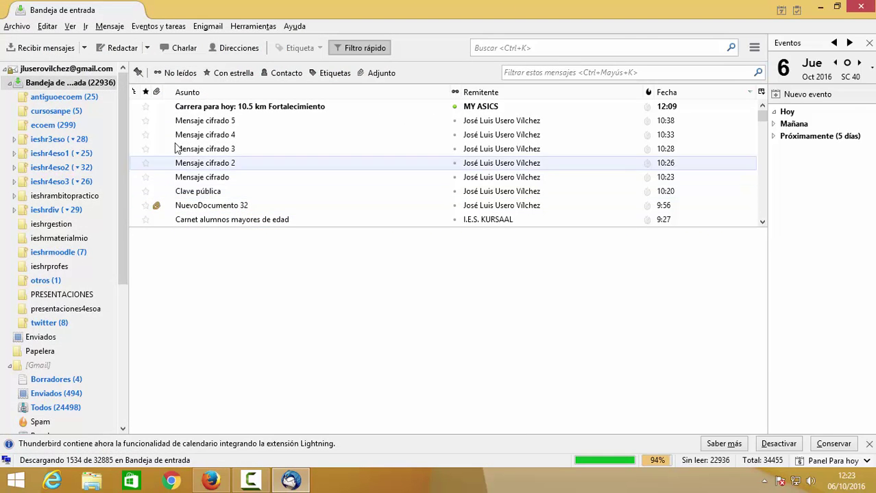
- Fetch new mail, open 'Mi propia clave pública' in its own tab and select its 0xB014ABC4.asc attachment
click(59, 53)
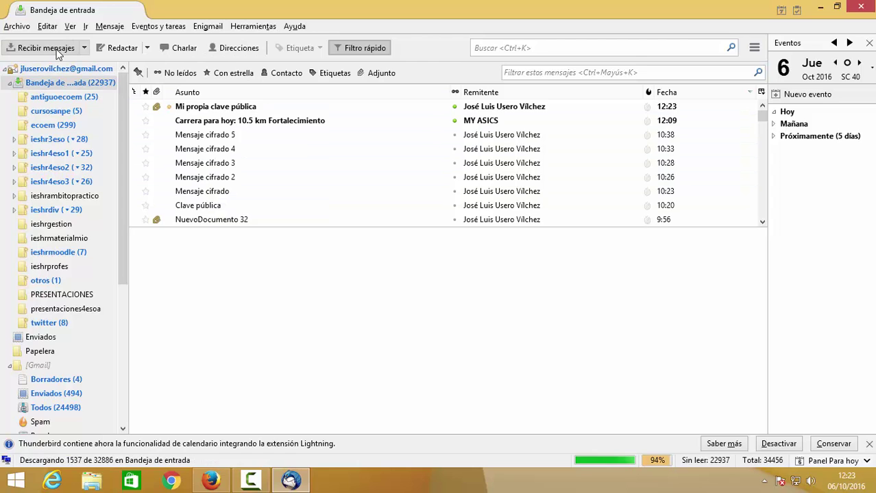
click(203, 112)
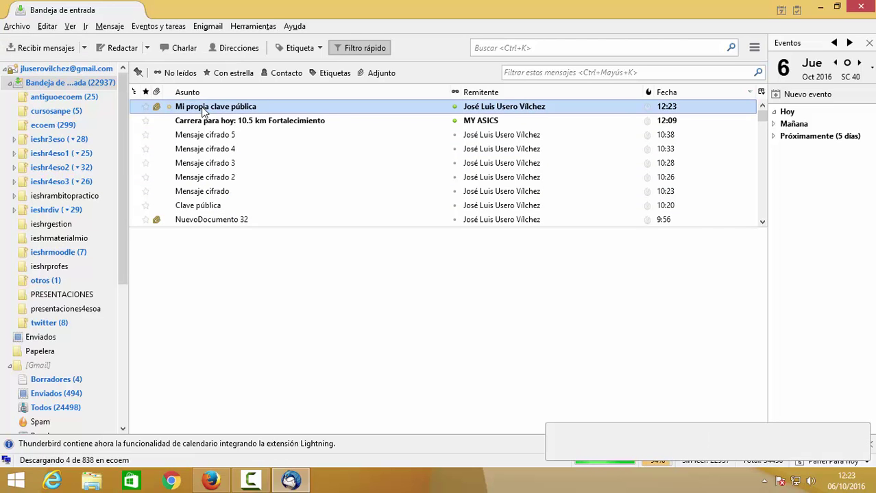
double_click(203, 111)
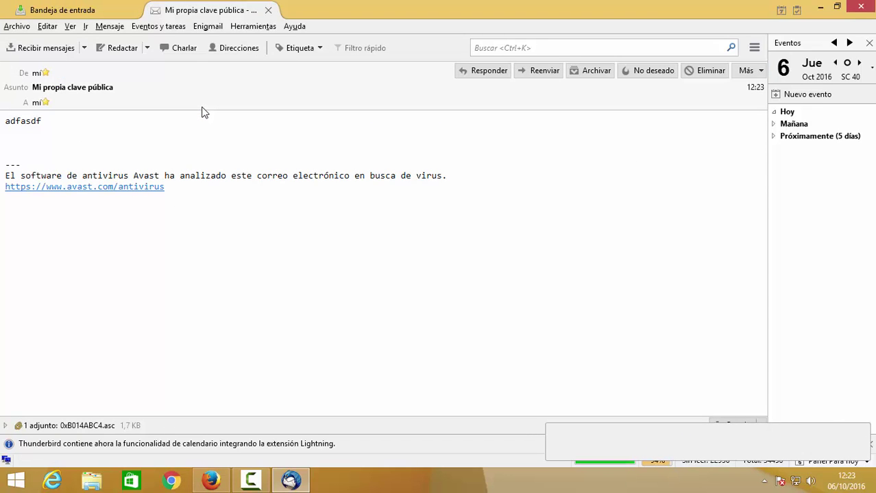
click(96, 426)
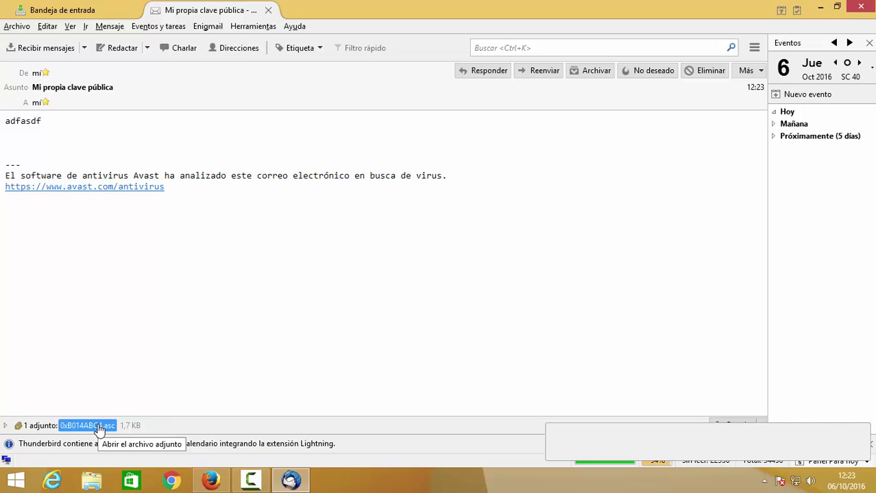
- Save the 0xB014ABC4.asc attachment to the Escritorio (desktop) folder
double_click(98, 426)
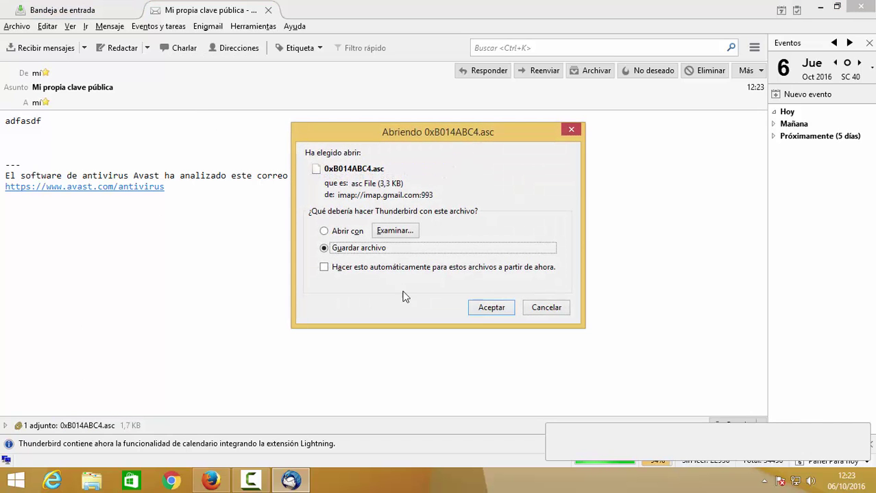
click(494, 309)
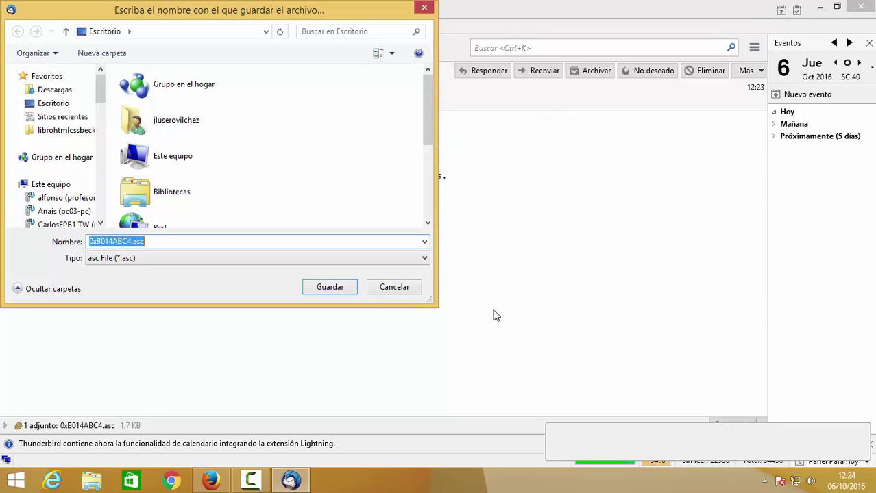
click(329, 288)
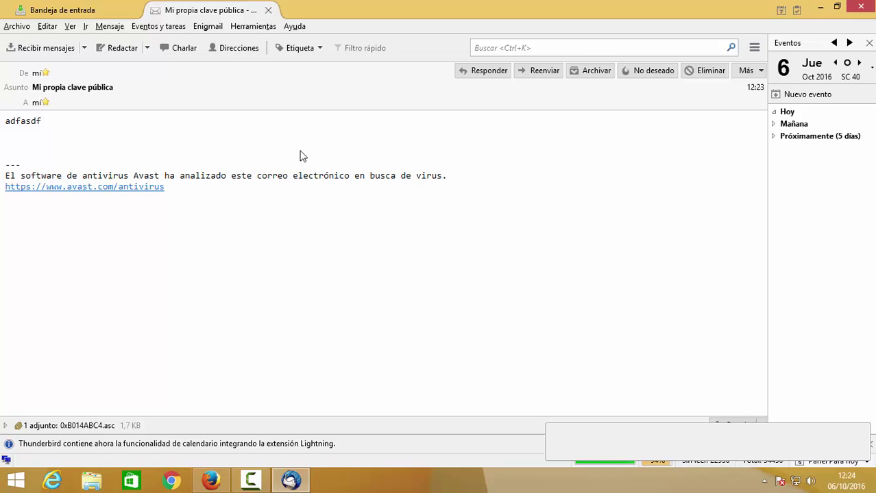
click(207, 26)
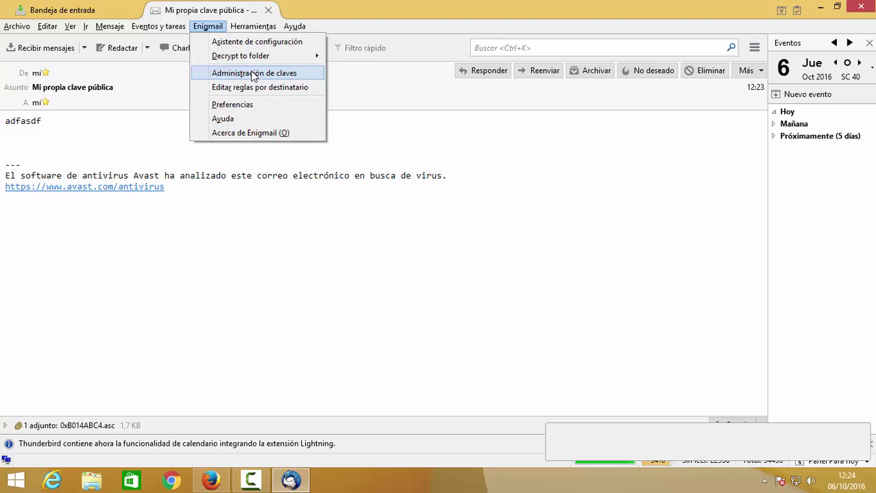
- Import the key file 0xB014ABC4.asc into Enigmail's key manager and confirm the import
click(253, 73)
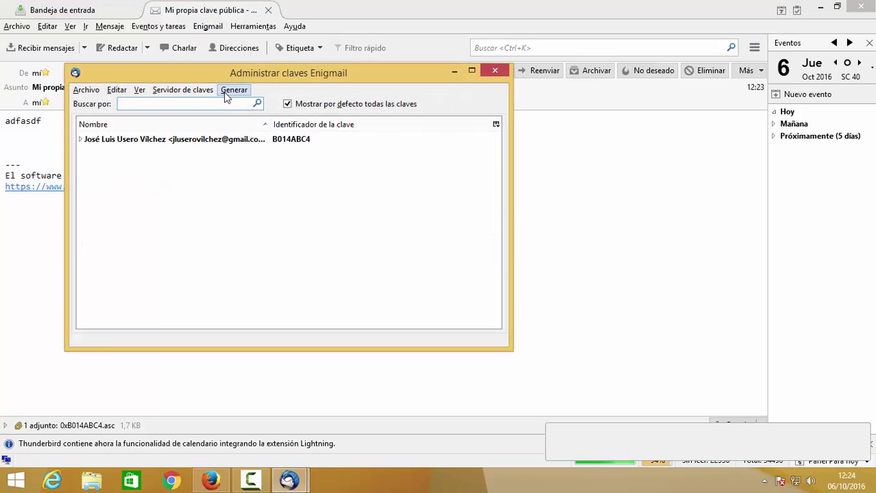
click(201, 92)
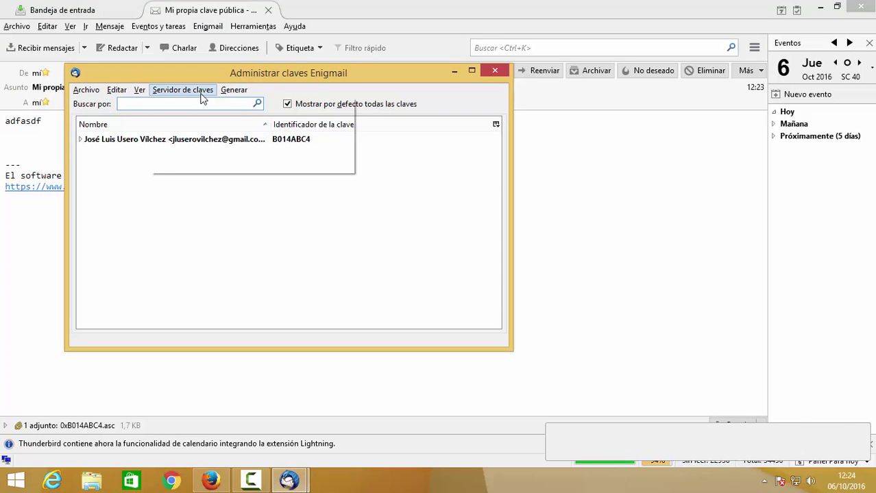
mouse_move(86, 92)
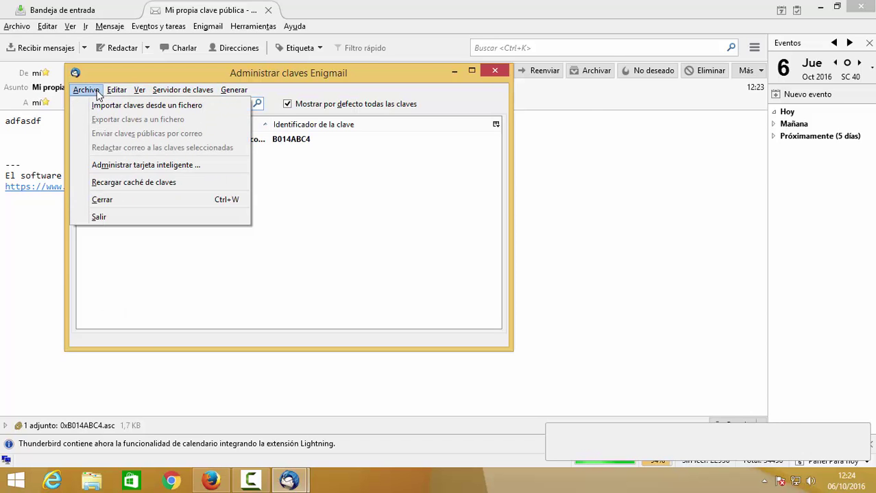
click(104, 108)
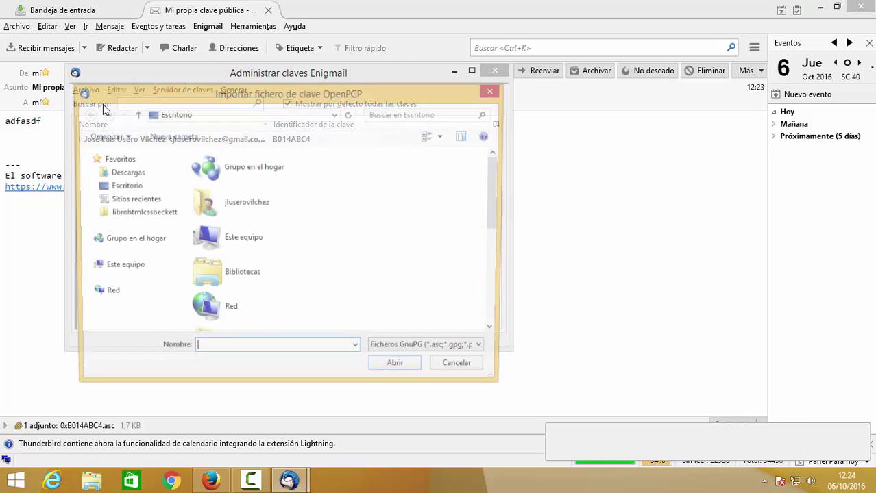
drag(501, 225, 501, 331)
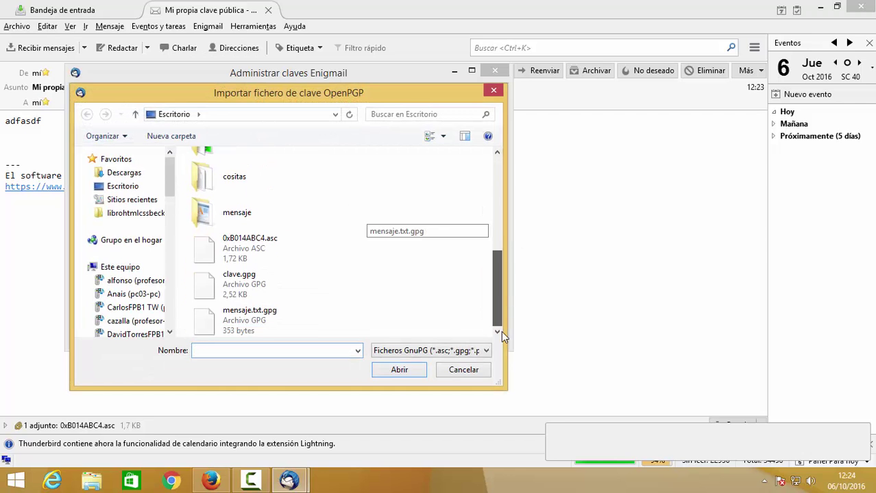
double_click(256, 258)
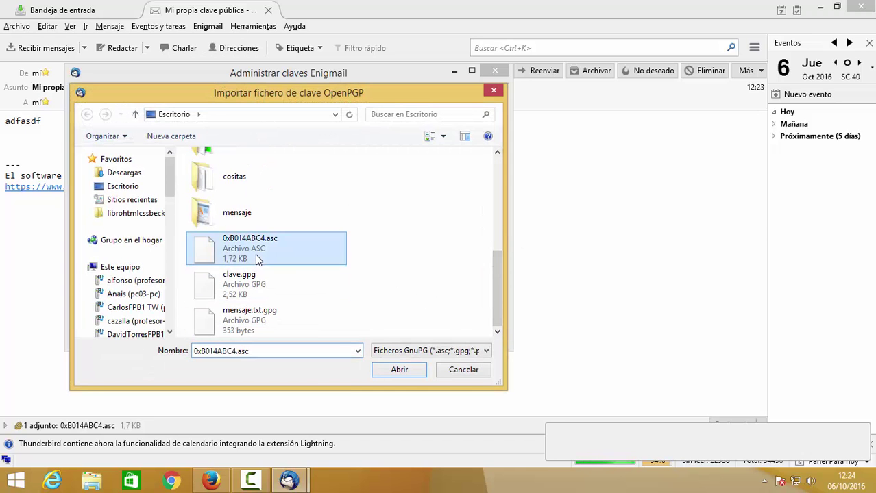
click(262, 228)
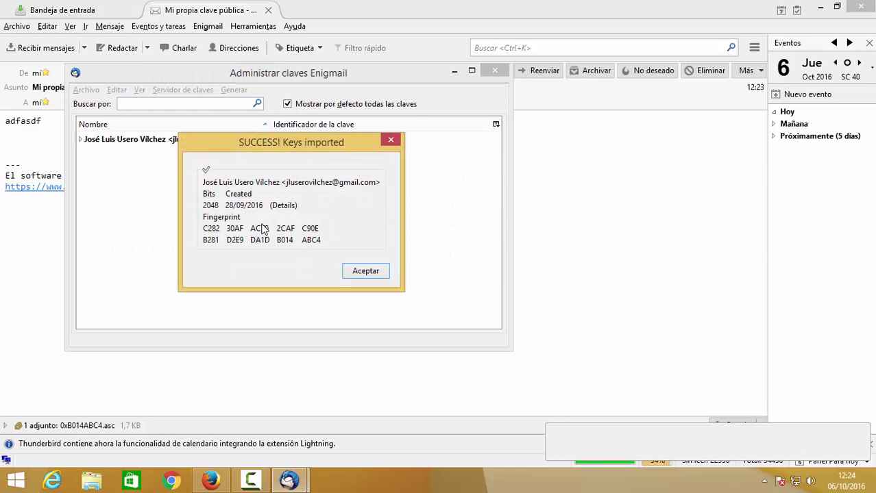
click(370, 276)
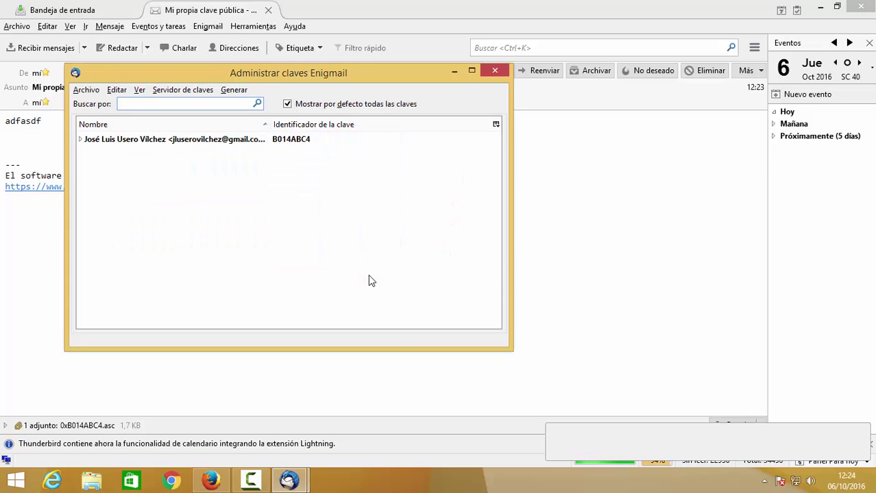
click(81, 141)
- Collapse the B014ABC4 key row and close the Administrar claves Enigmail window
click(81, 140)
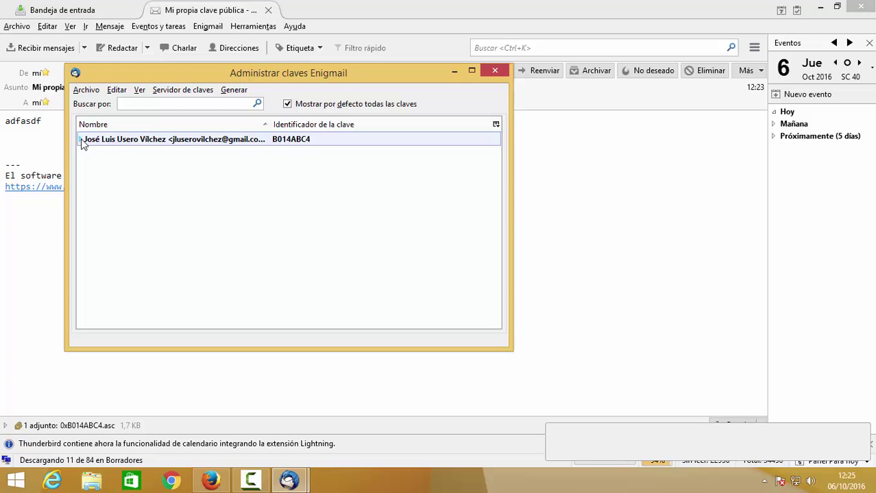
click(494, 71)
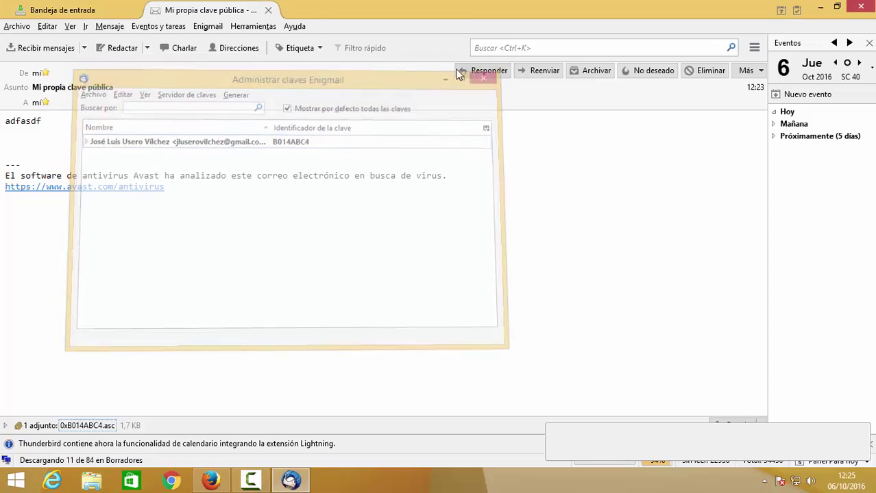
- In Seguridad OpenPGP account settings, choose the account's secret key and identify it by e-mail address
click(249, 28)
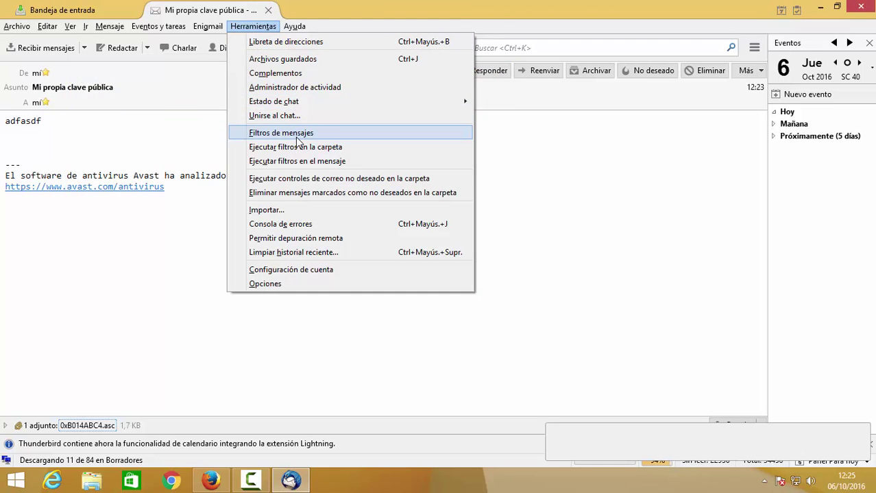
click(304, 269)
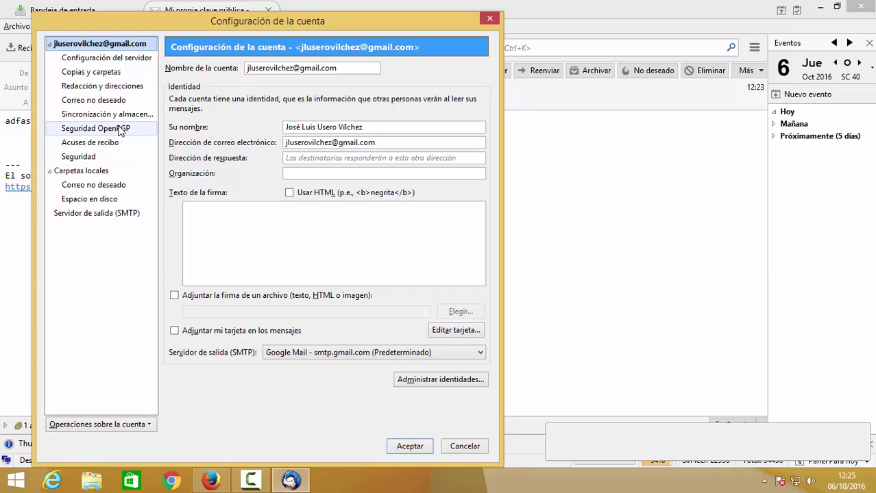
click(121, 131)
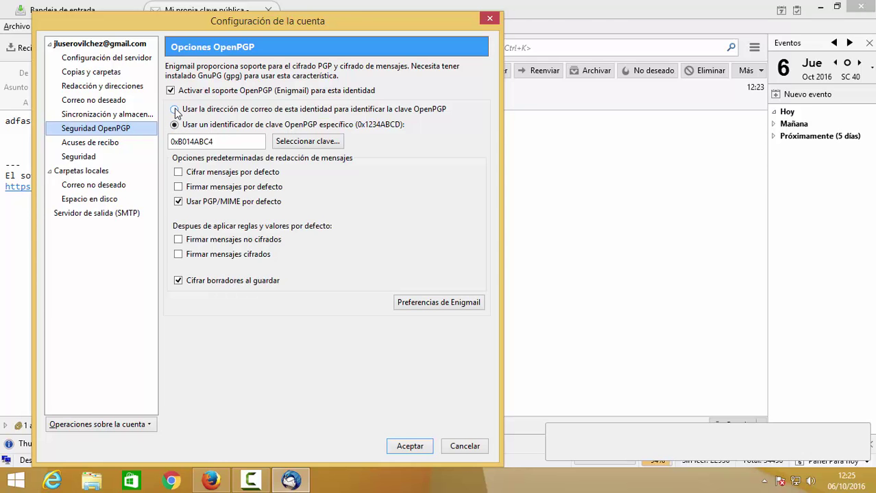
click(295, 139)
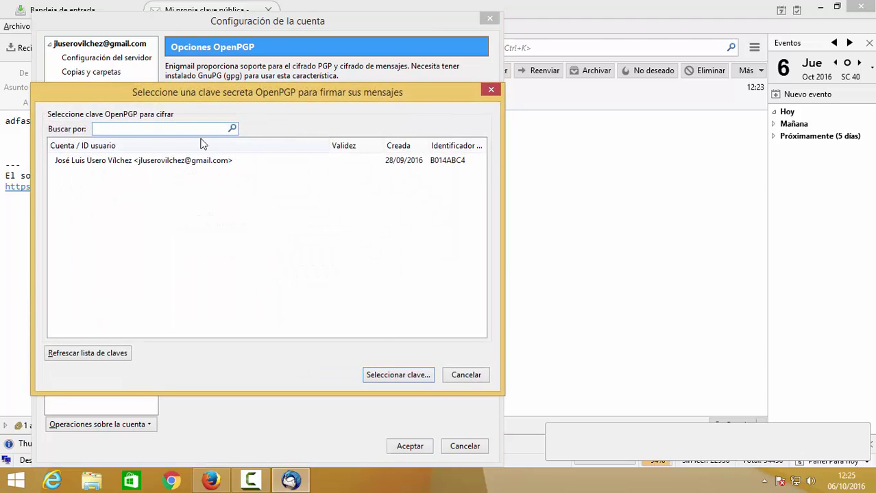
click(188, 159)
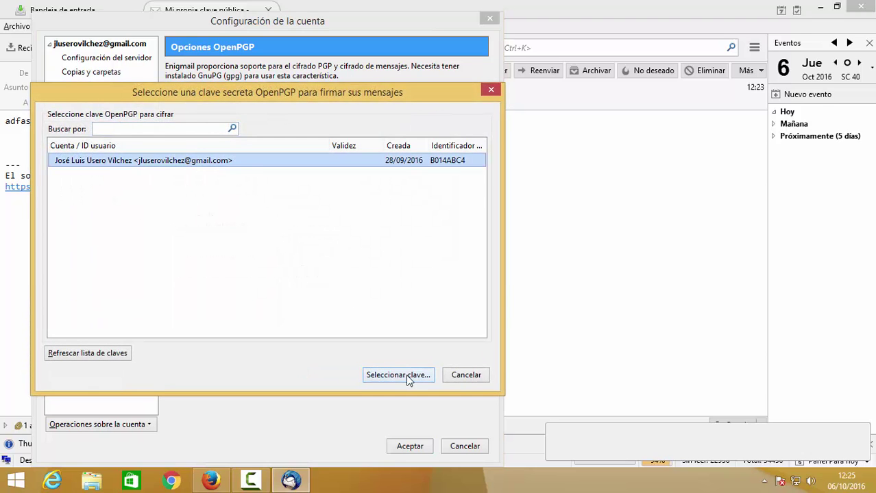
click(399, 375)
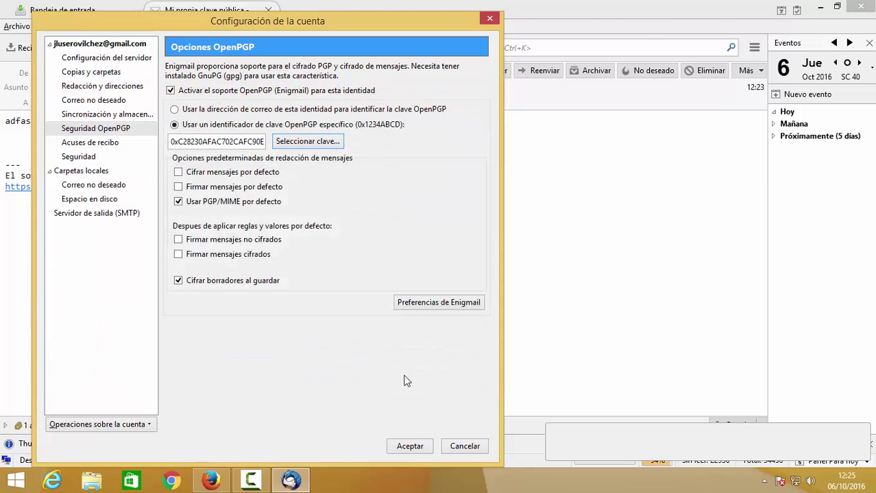
click(236, 112)
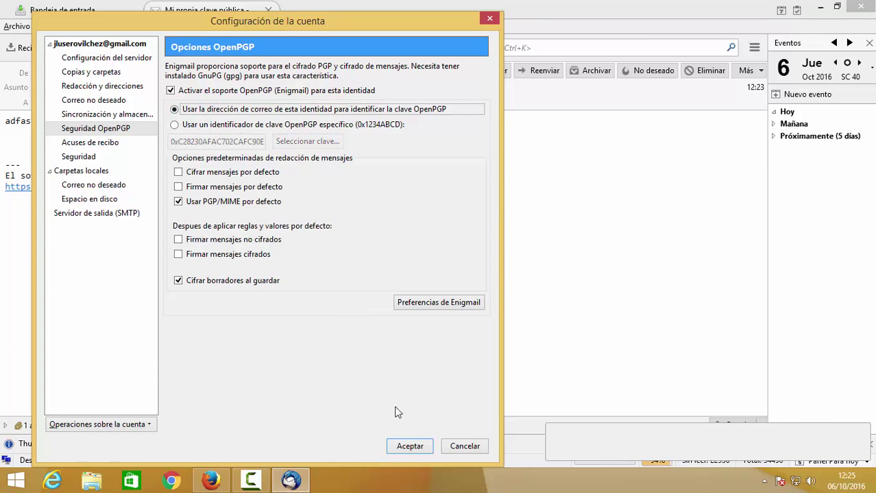
click(410, 446)
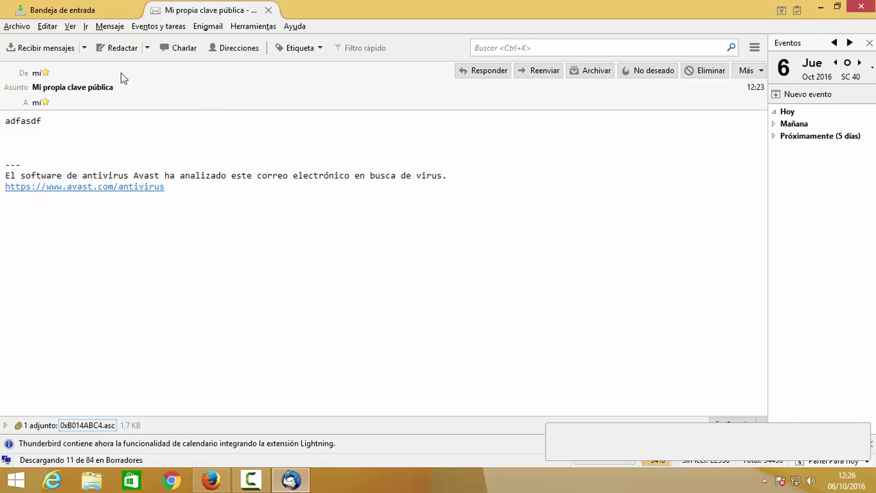
- Start a new message to your own address with the subject 'Mensaje 1'
click(115, 50)
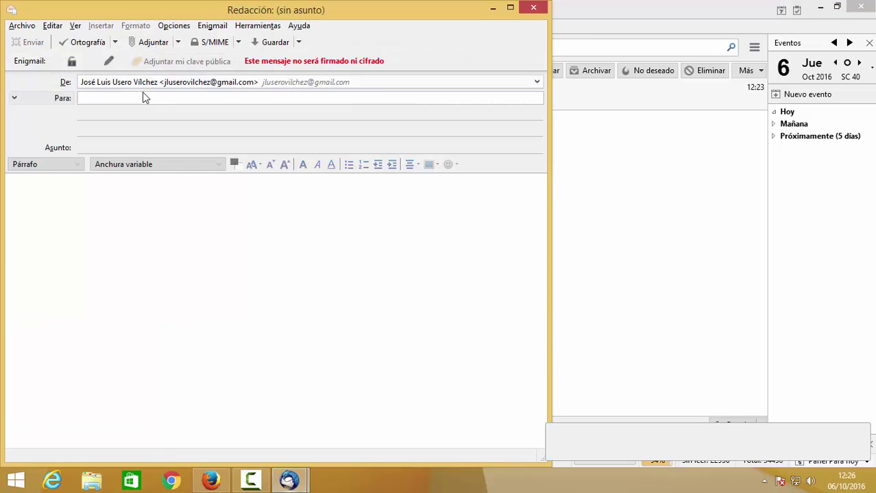
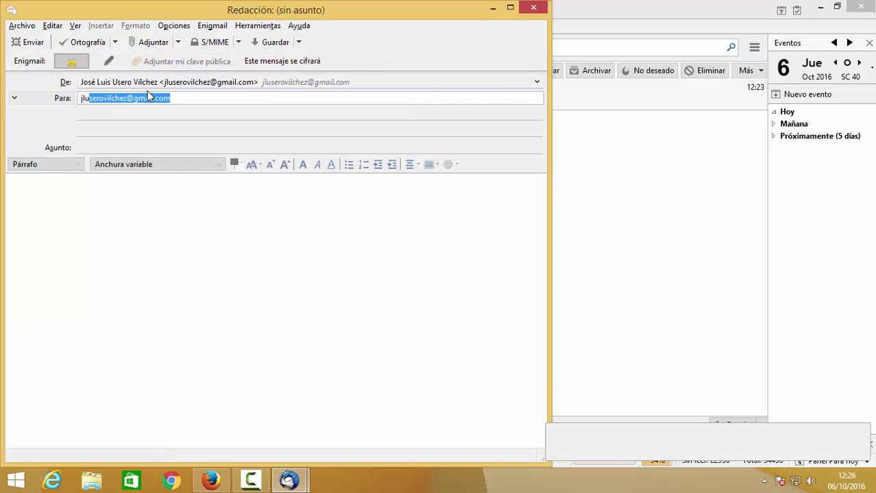
click(151, 98)
click(161, 150)
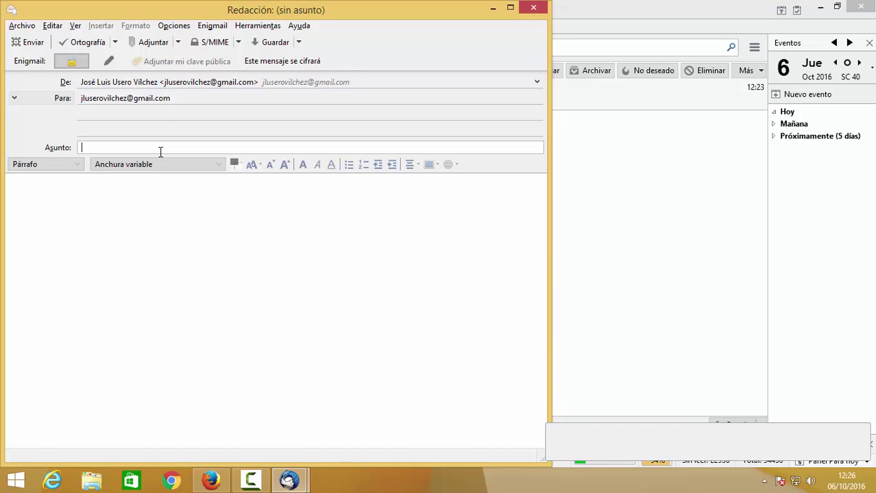
text(M)
key(BackSpace)
text(M)
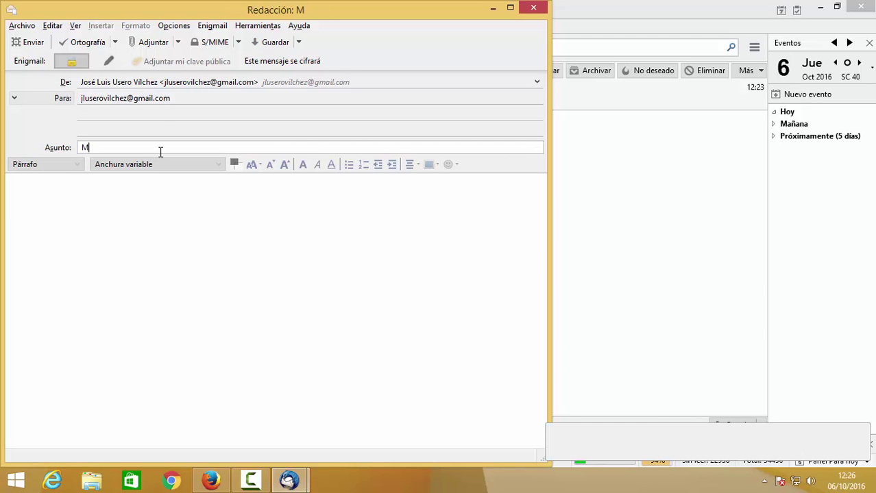
text(ensaje 1)
key(BackSpace)
key(BackSpace)
text(e 1)
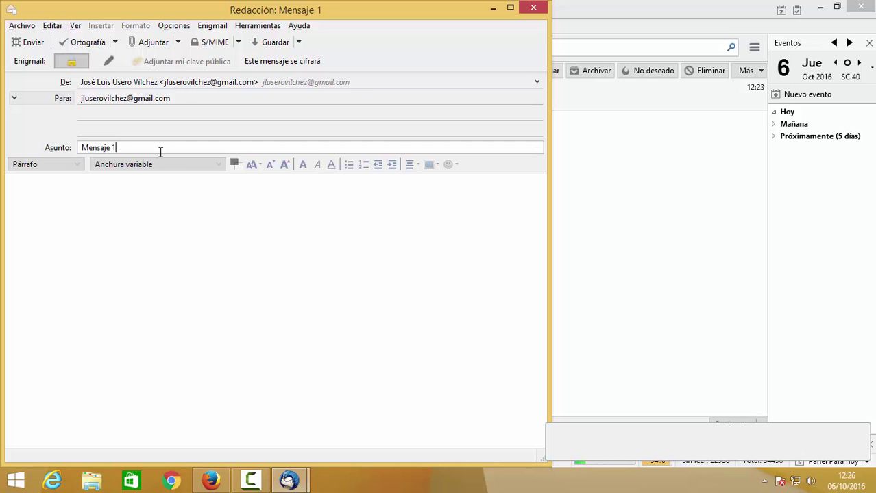
- Paste 'Mensaje 1' as the body and send the encrypted message
key(ctrl+a)
key(ctrl+c)
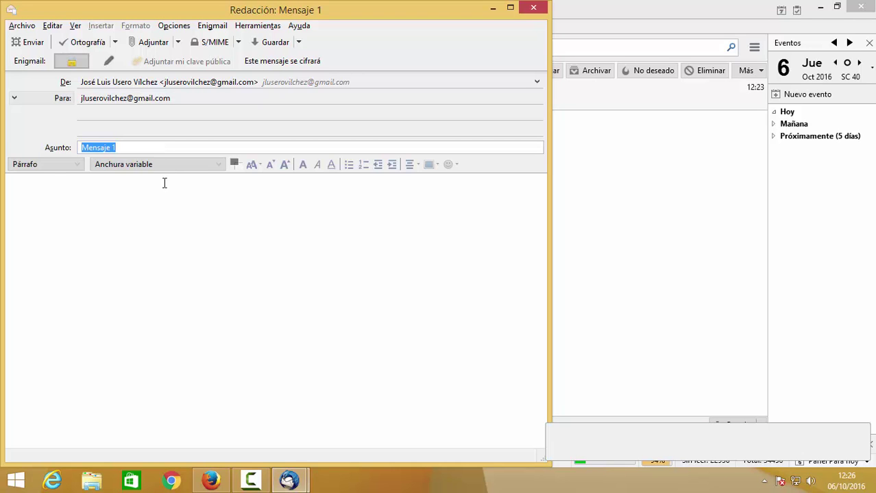
click(164, 203)
key(ctrl+v)
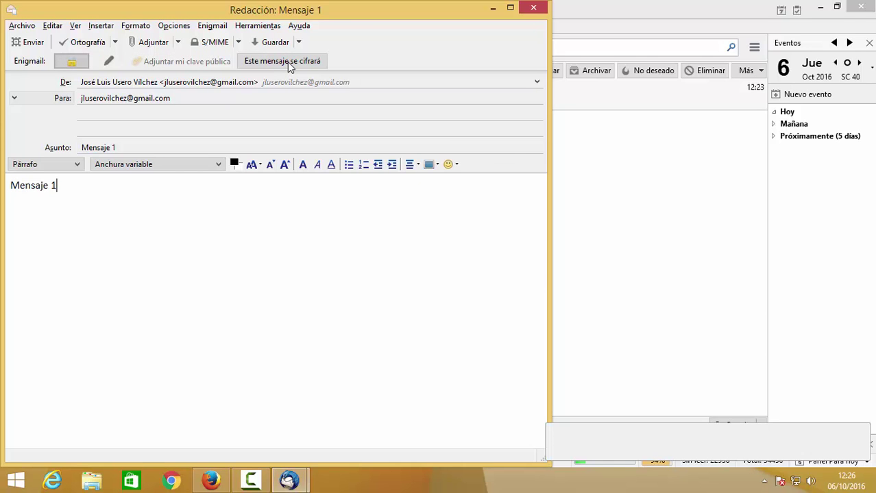
click(39, 45)
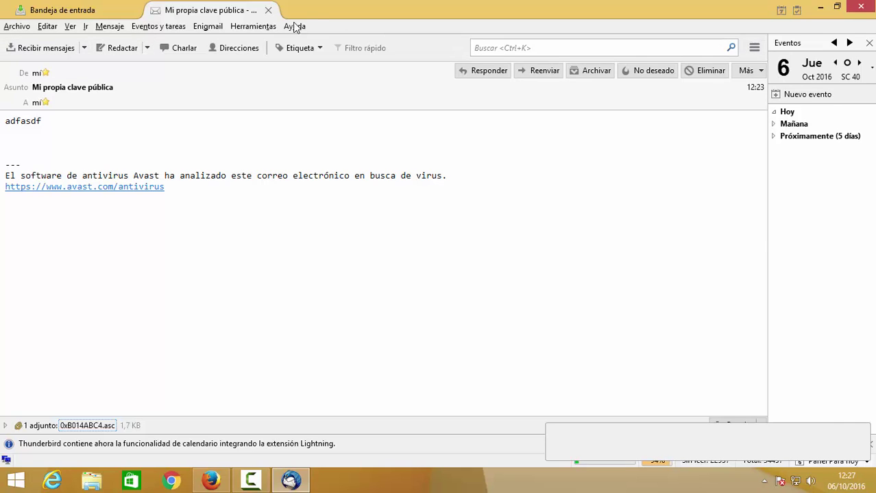
- Close the 'Mi propia clave pública' tab and open Mensaje 1 in its own tab
click(268, 10)
click(215, 108)
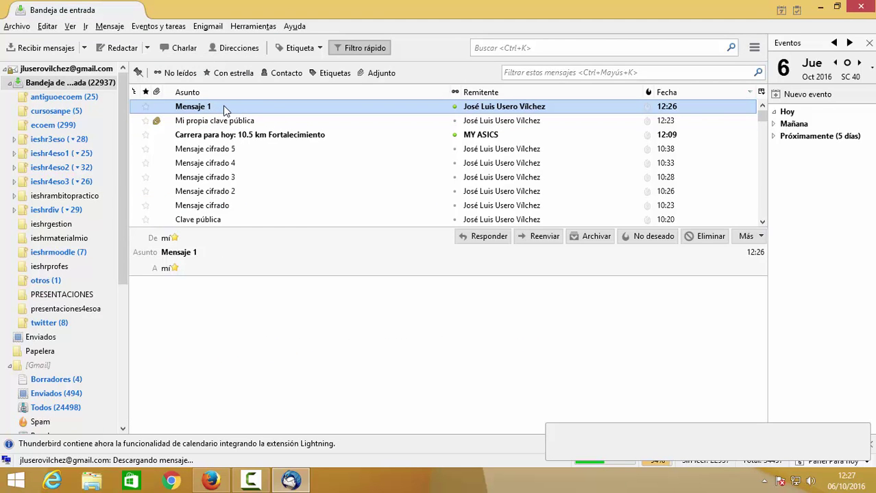
double_click(223, 106)
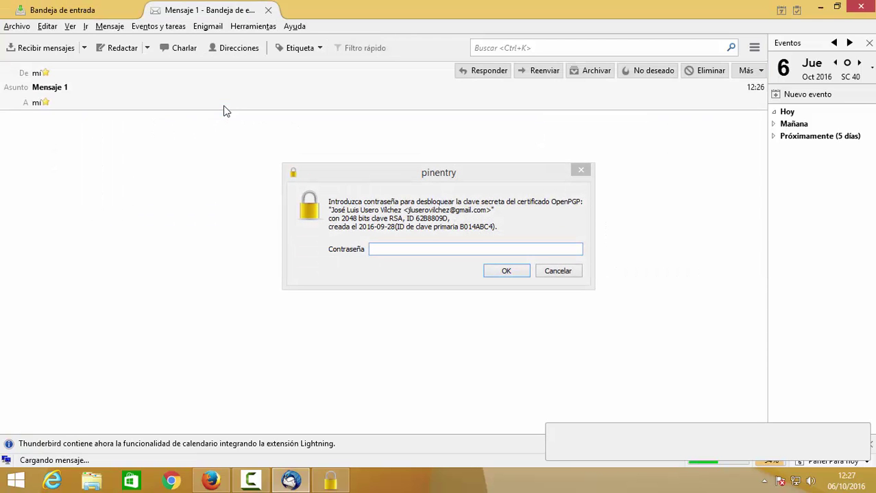
click(357, 166)
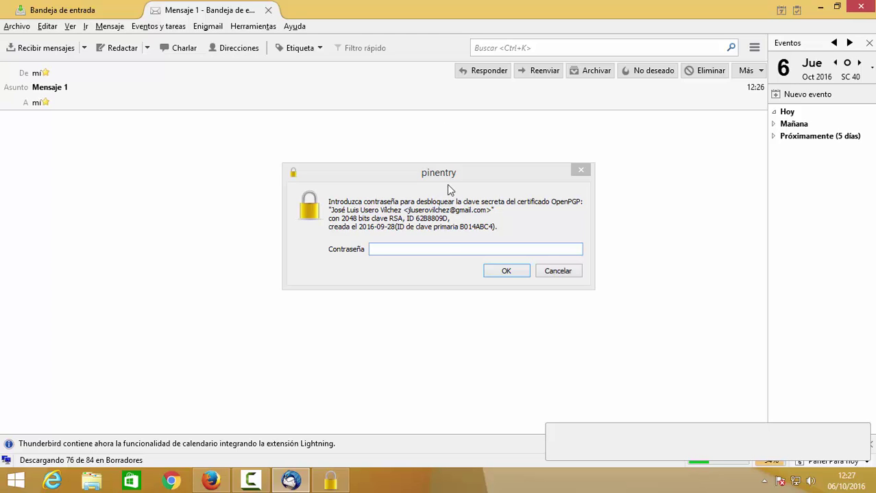
click(446, 250)
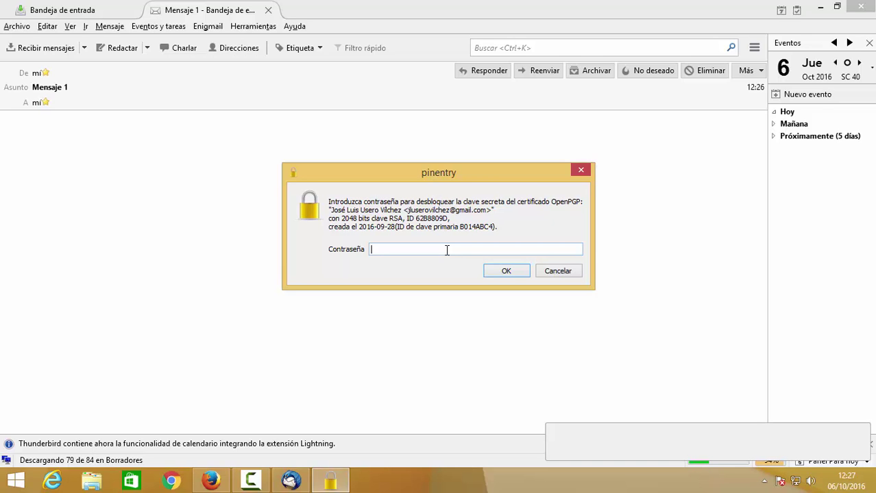
- Enter the passphrase in pinentry four times; decryption fails with an incorrect-password error
text(•••••••••)
key(Return)
text(•••••••••)
key(Return)
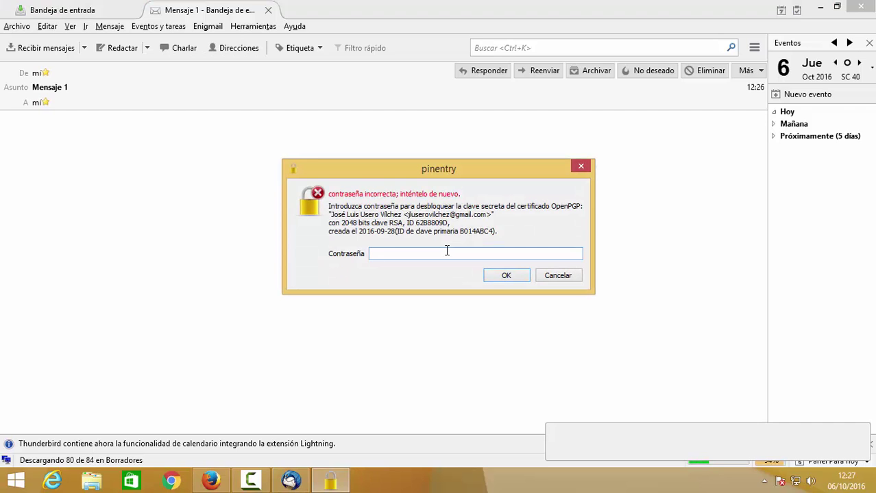
text(•••••••••)
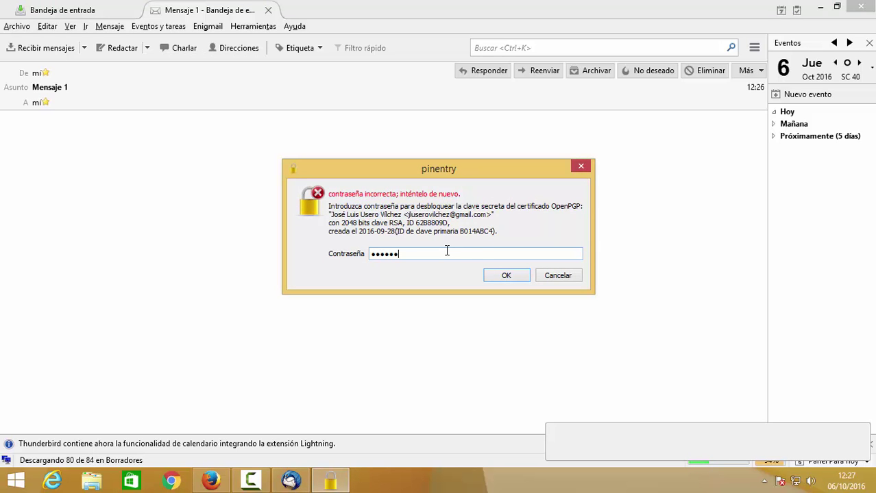
key(Return)
text(••••••••••)
key(Return)
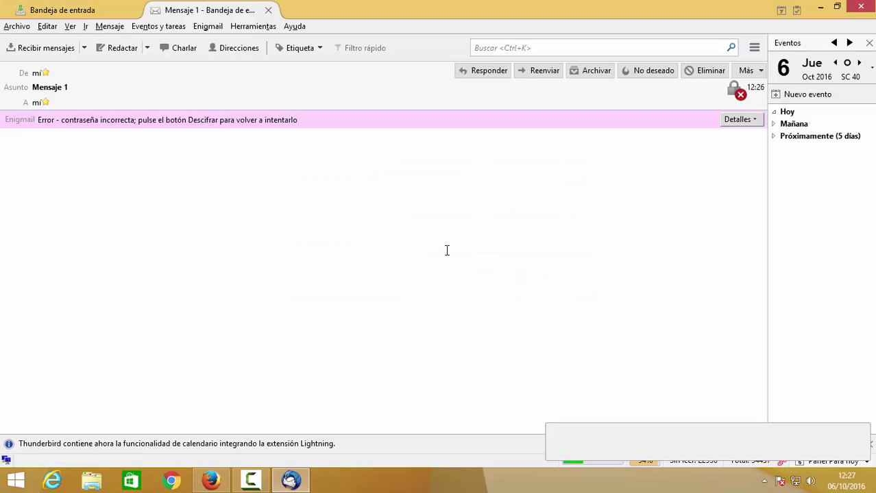
- Check the Enigmail details and extra message actions, then close the Mensaje 1 tab
click(738, 120)
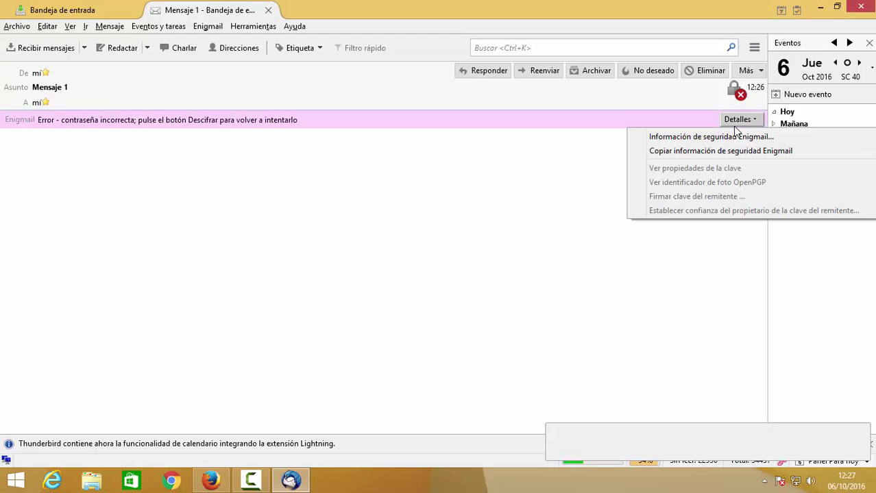
click(740, 124)
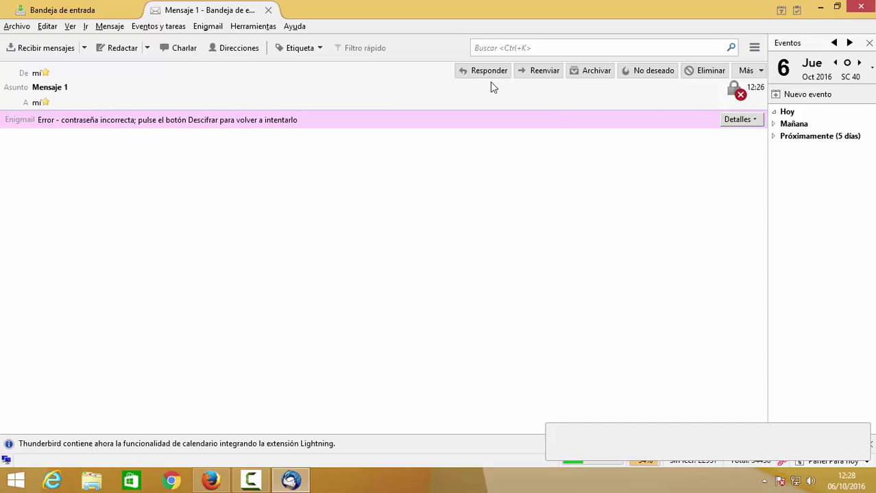
click(754, 71)
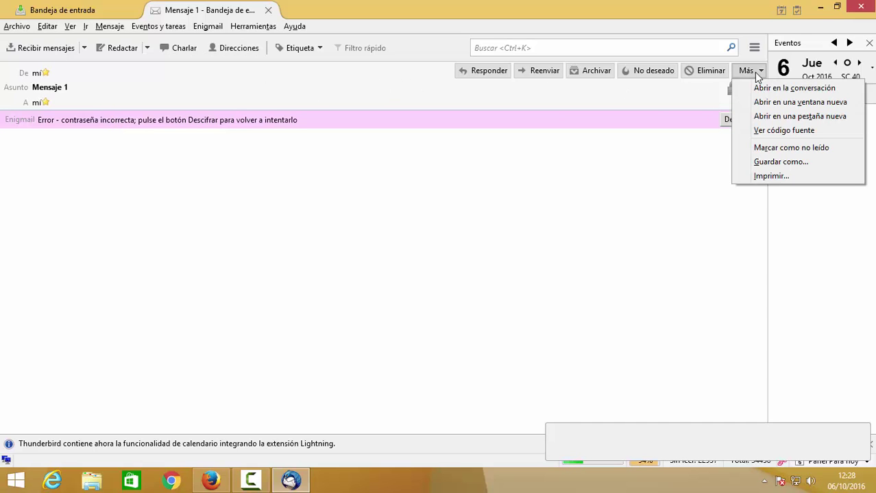
click(756, 72)
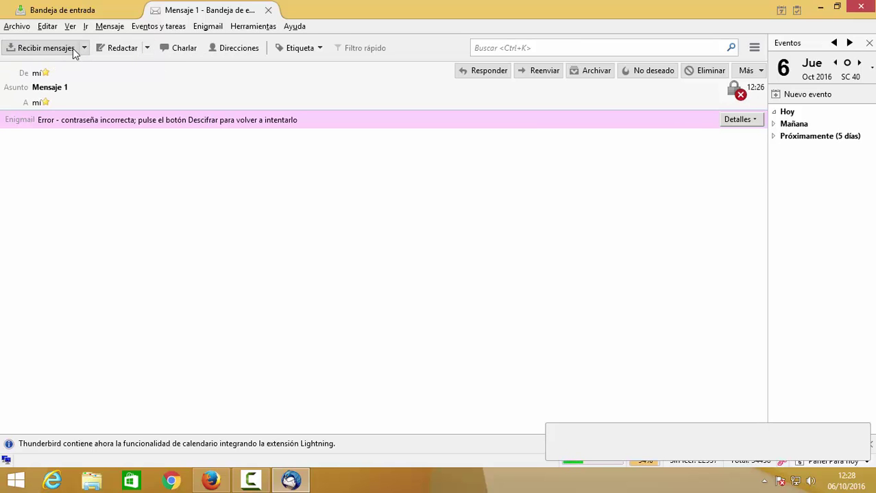
click(268, 10)
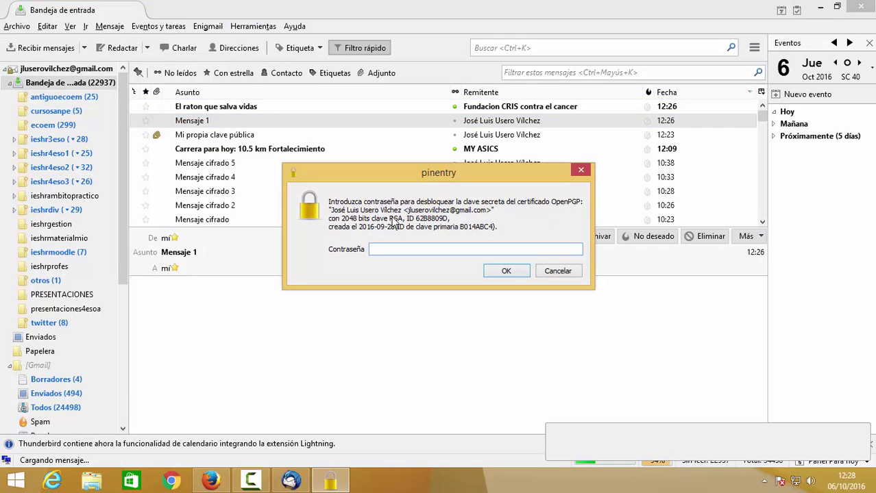
- Retry the passphrase three more times in pinentry for the previewed Mensaje 1
text(•)
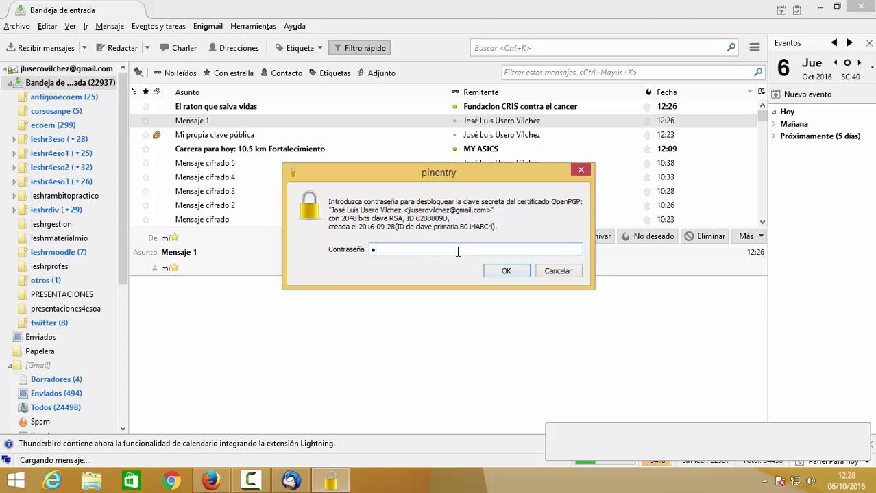
key(Return)
text(•)
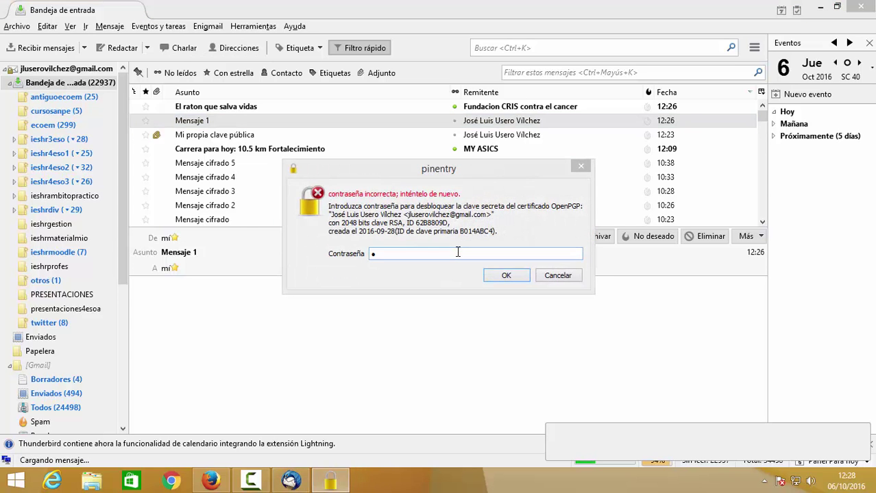
key(Return)
text(••••••)
key(Return)
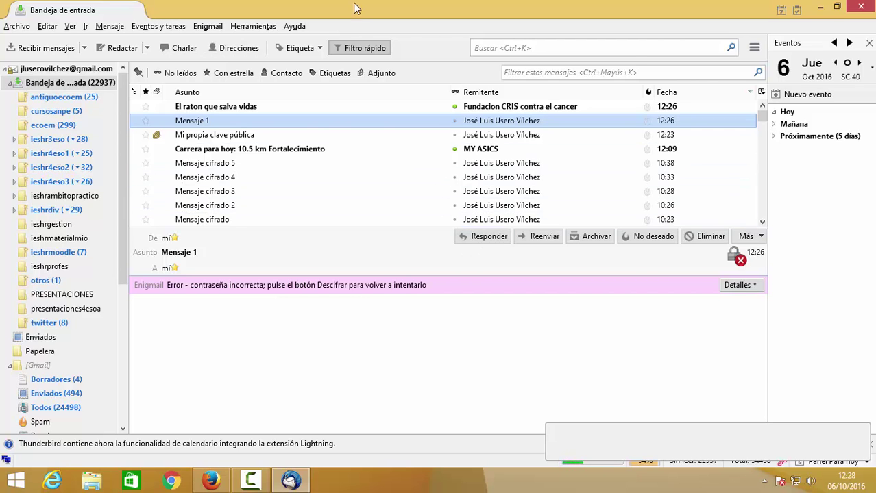
- Open Mensaje 1 in a new tab and retry the passphrase in pinentry
right_click(523, 123)
click(569, 128)
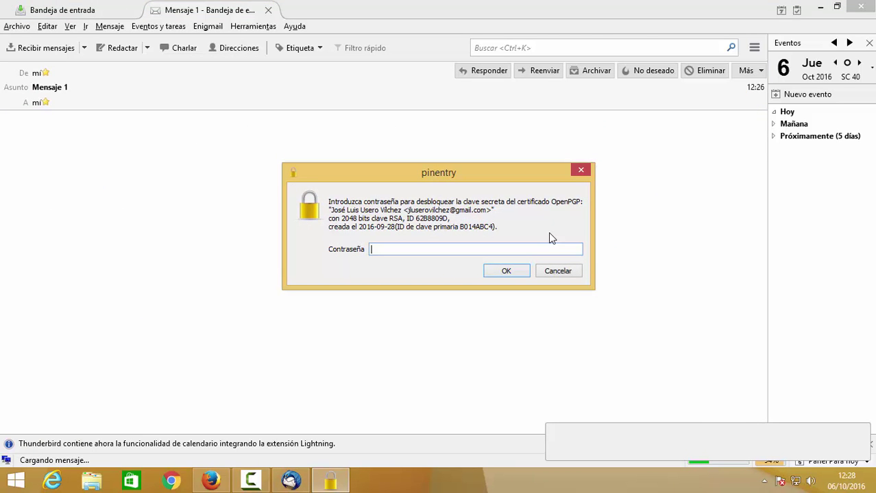
text(•••••••)
key(Return)
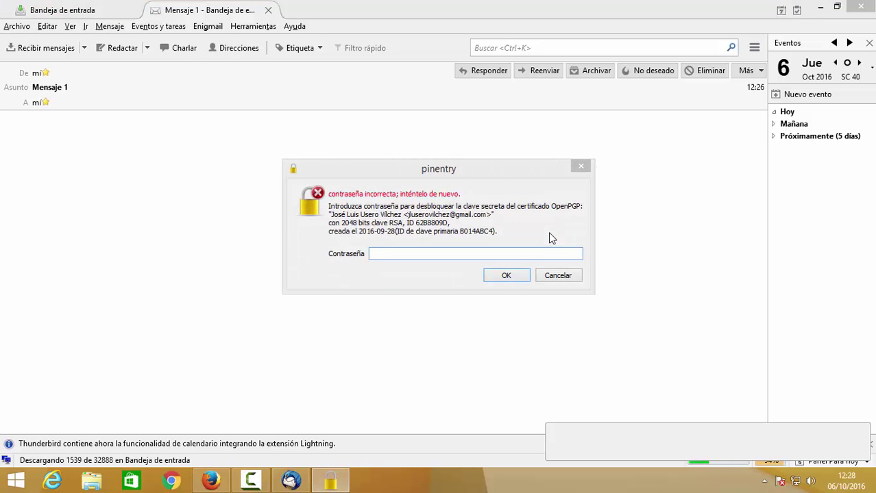
text(••••••••)
key(Return)
text(••••••••)
key(Return)
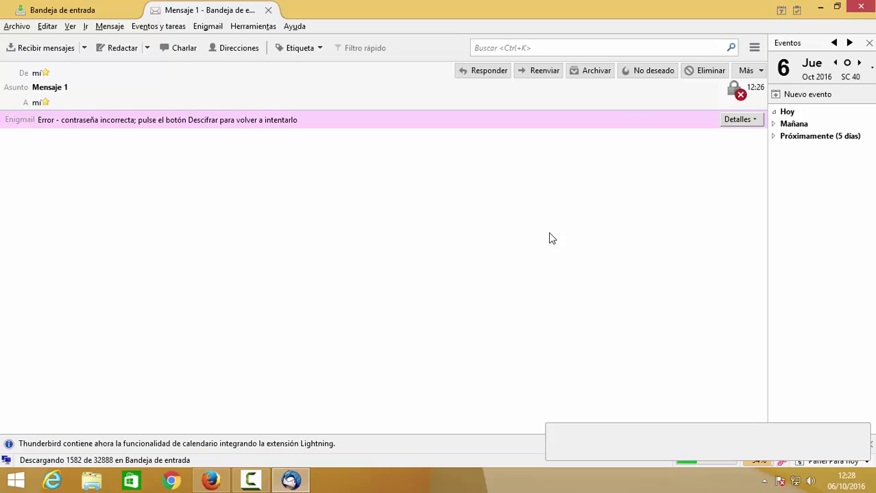
- Read the Enigmail security information reporting no secret key, dismiss it, and close the tab
click(741, 120)
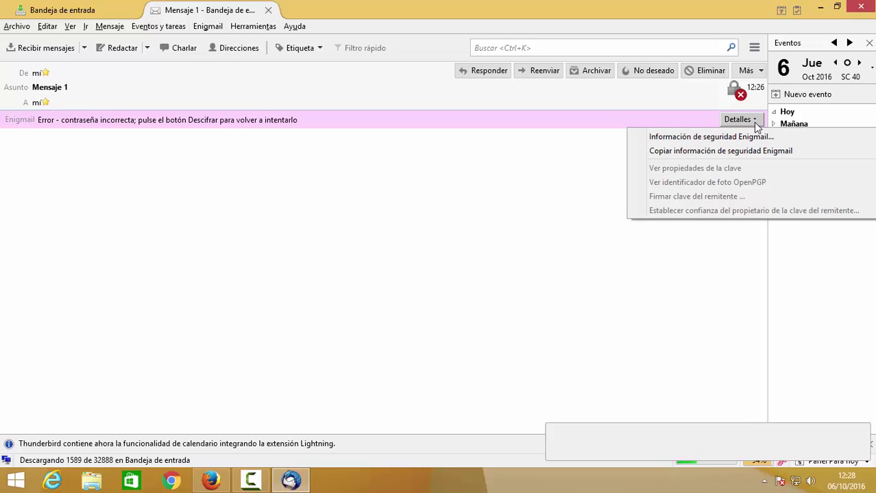
click(754, 121)
click(753, 122)
click(705, 136)
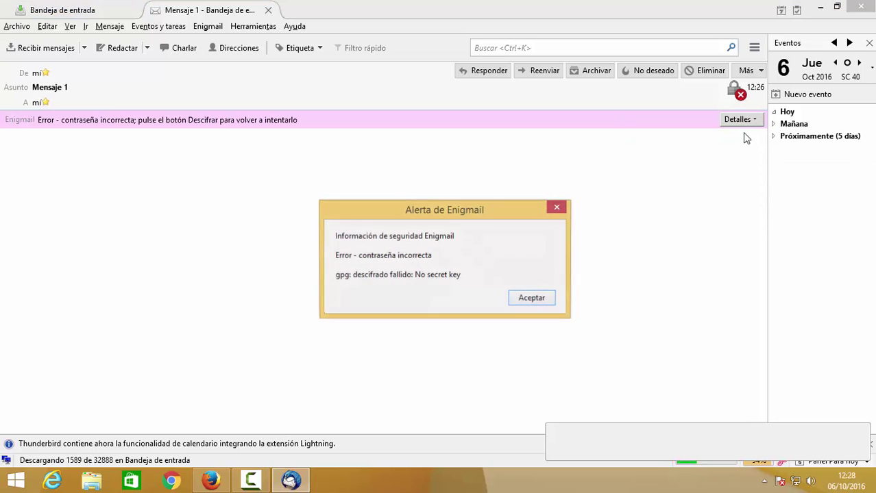
click(532, 299)
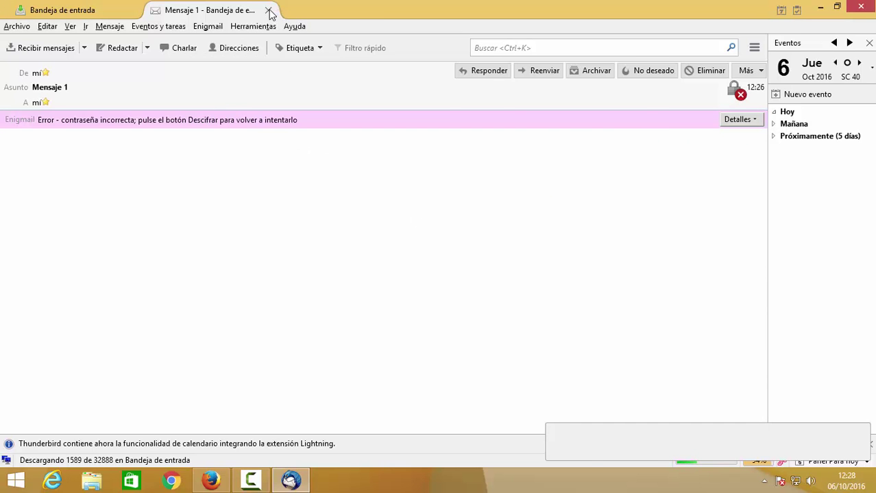
click(268, 10)
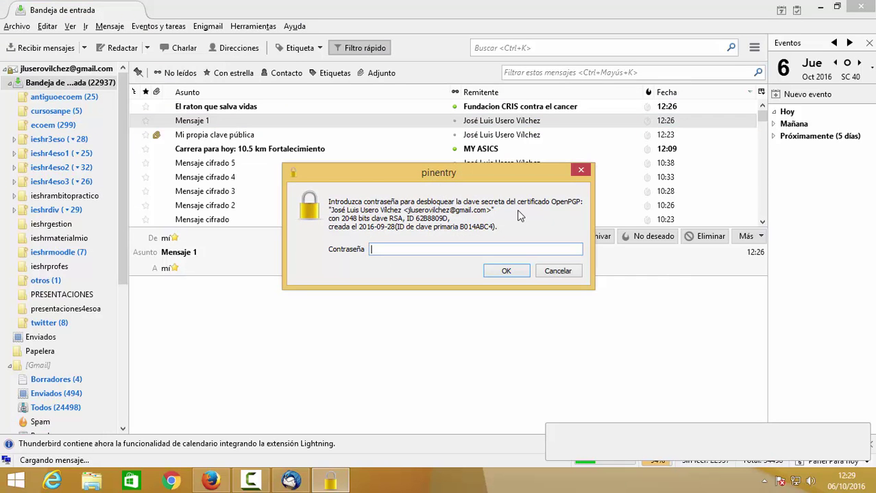
- Submit two more passphrase attempts in the pinentry prompt
key(Return)
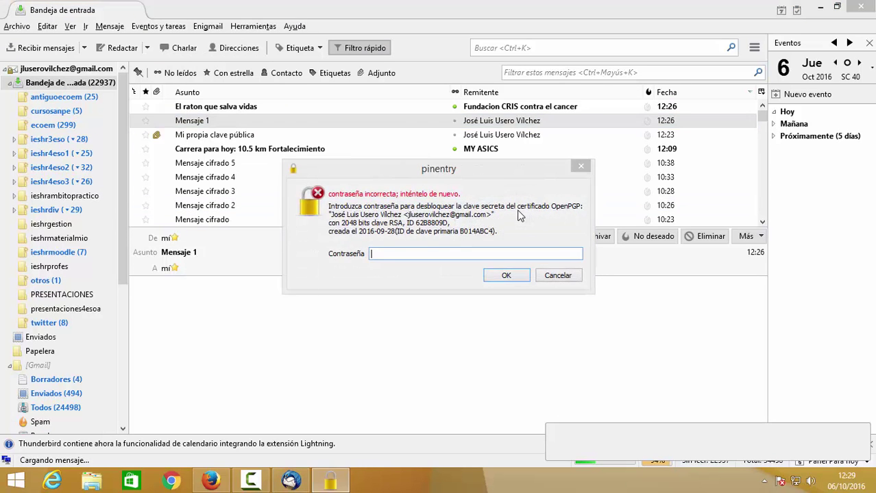
text(*******)
key(Return)
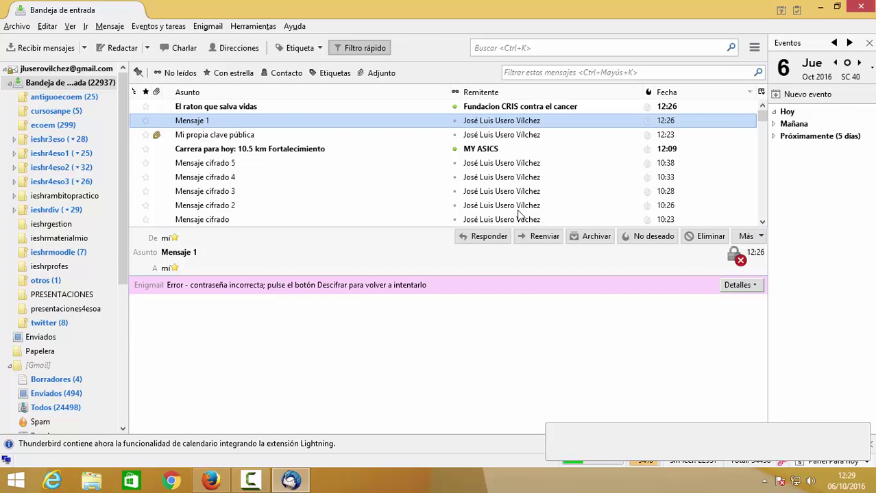
- Open Mensaje 1 in its own tab and retry the passphrase three times, still rejected
double_click(271, 123)
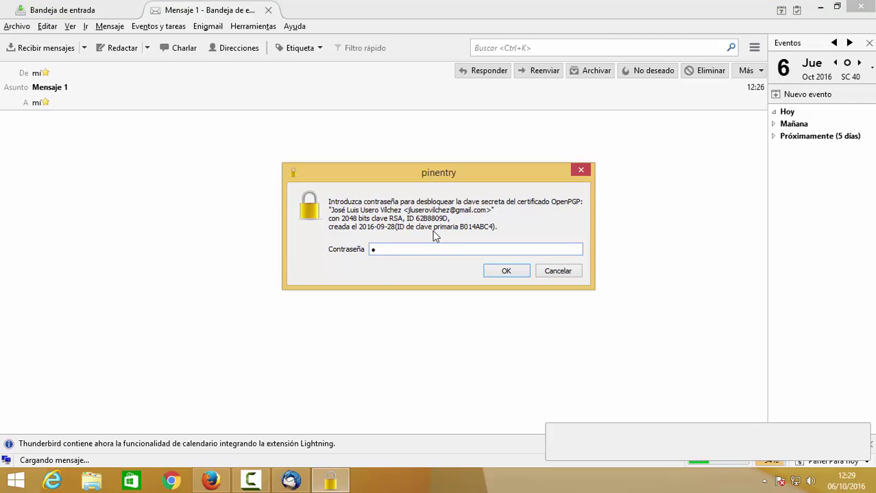
text(•••••••••)
key(Return)
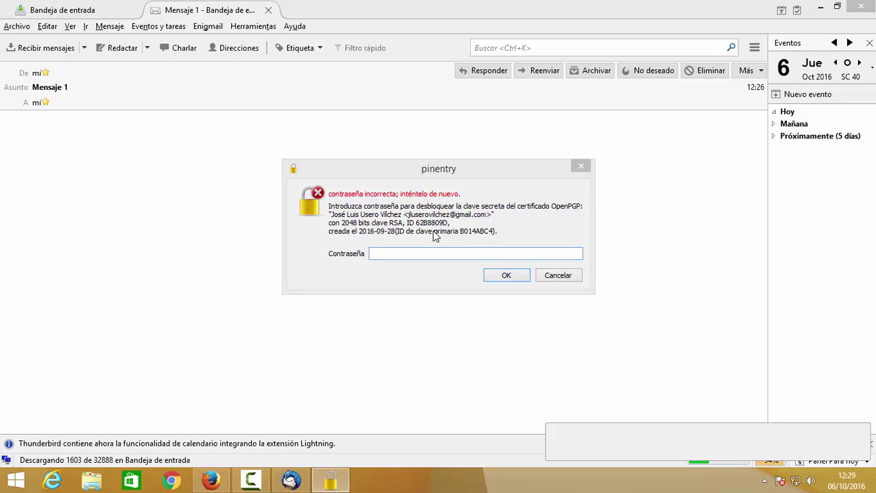
text(•••••••••••••••••••)
key(Return)
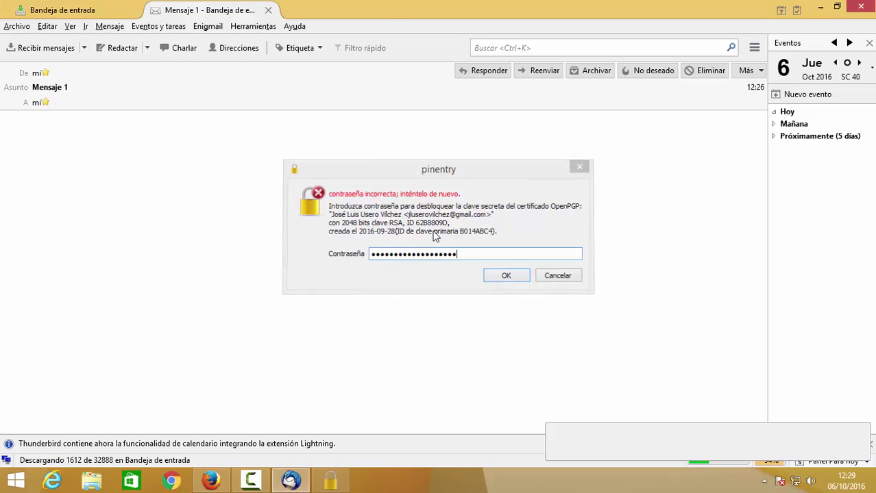
text(•••••••••••••••••)
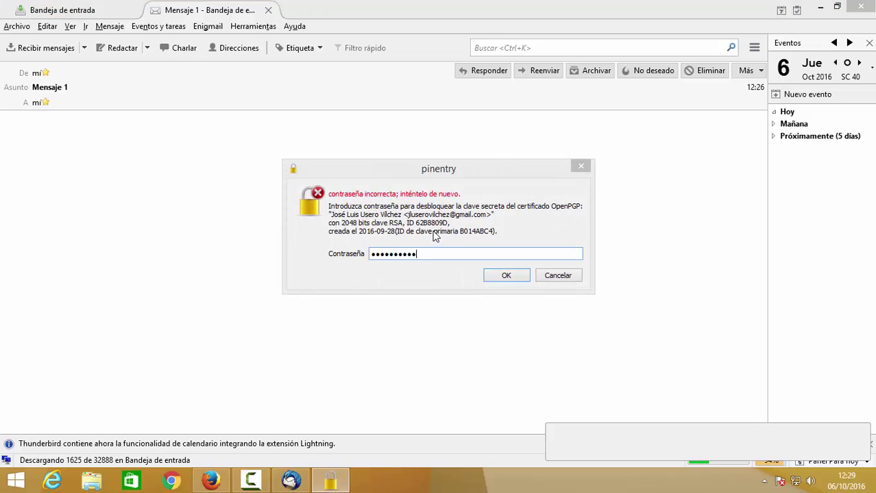
key(Return)
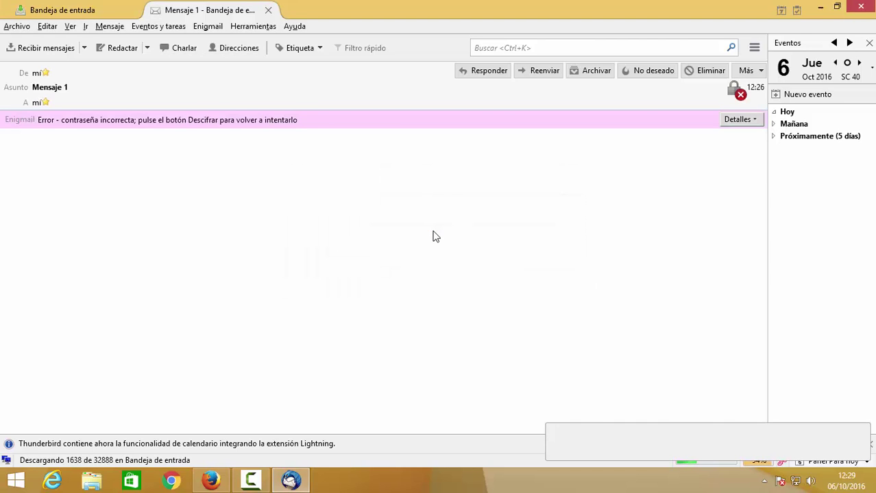